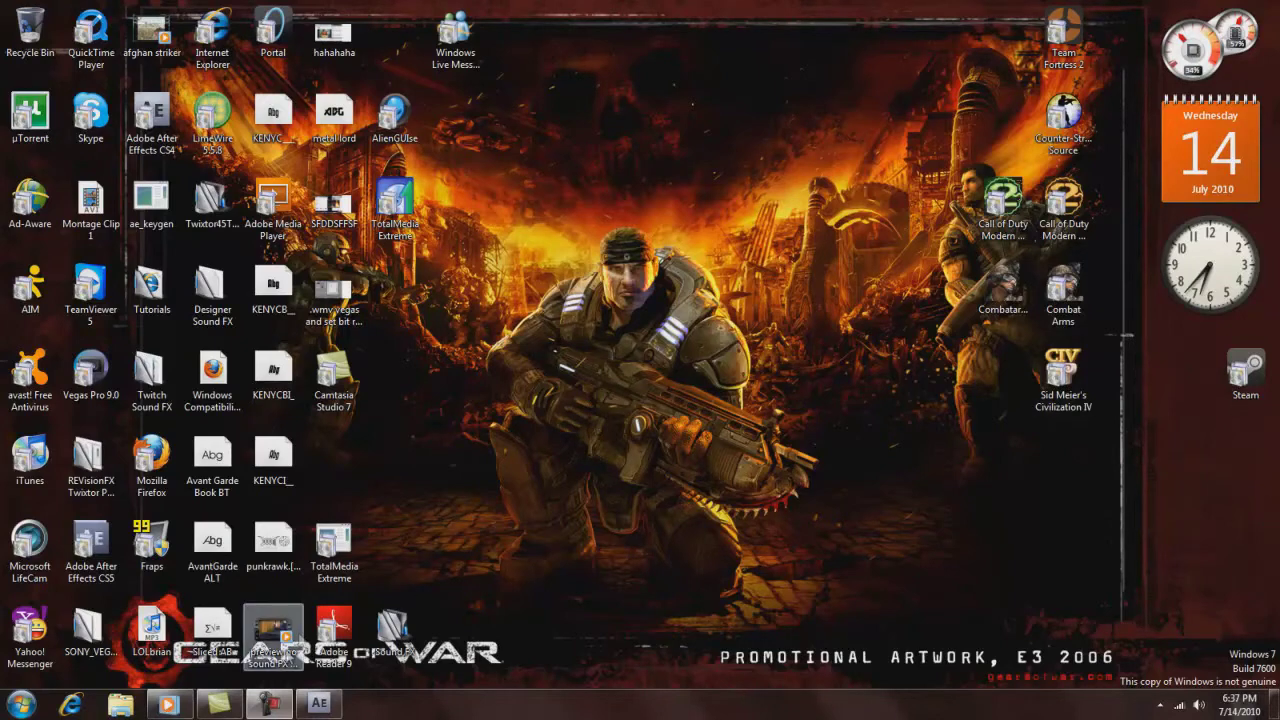
Play the 3FX intro video in Windows Media Player, then close the player.
left_click(173, 706)
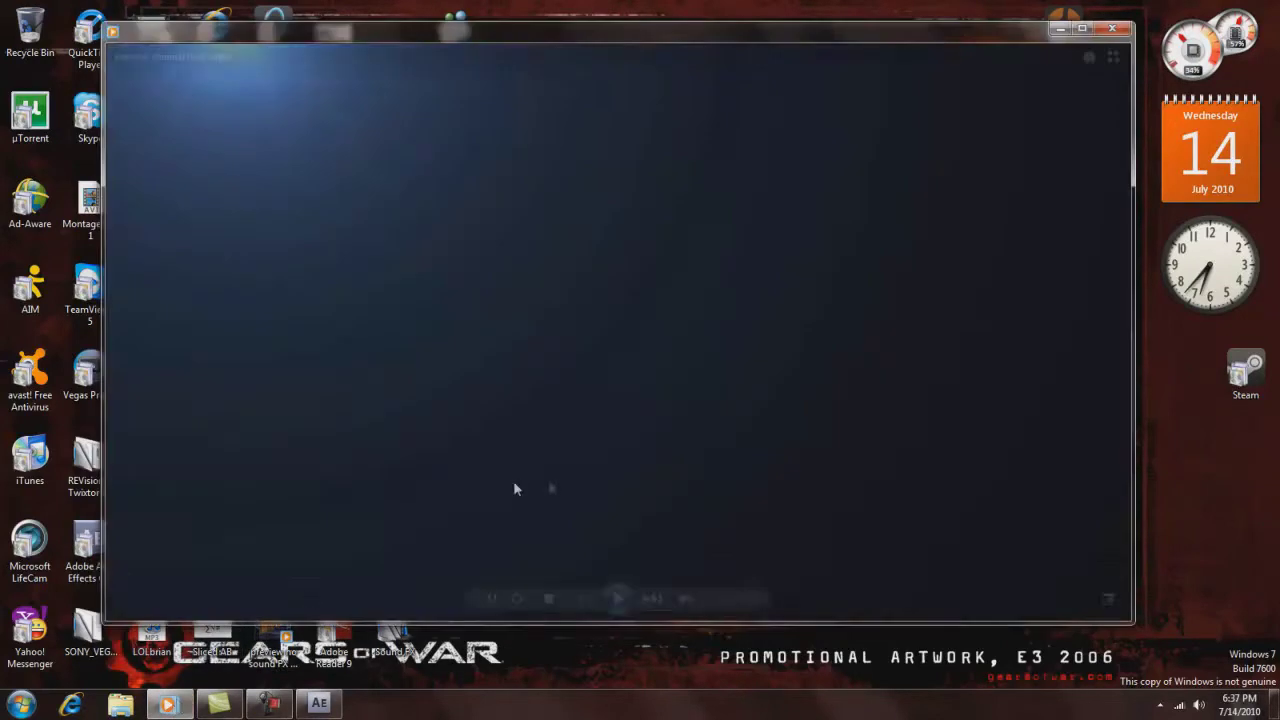
left_click(620, 600)
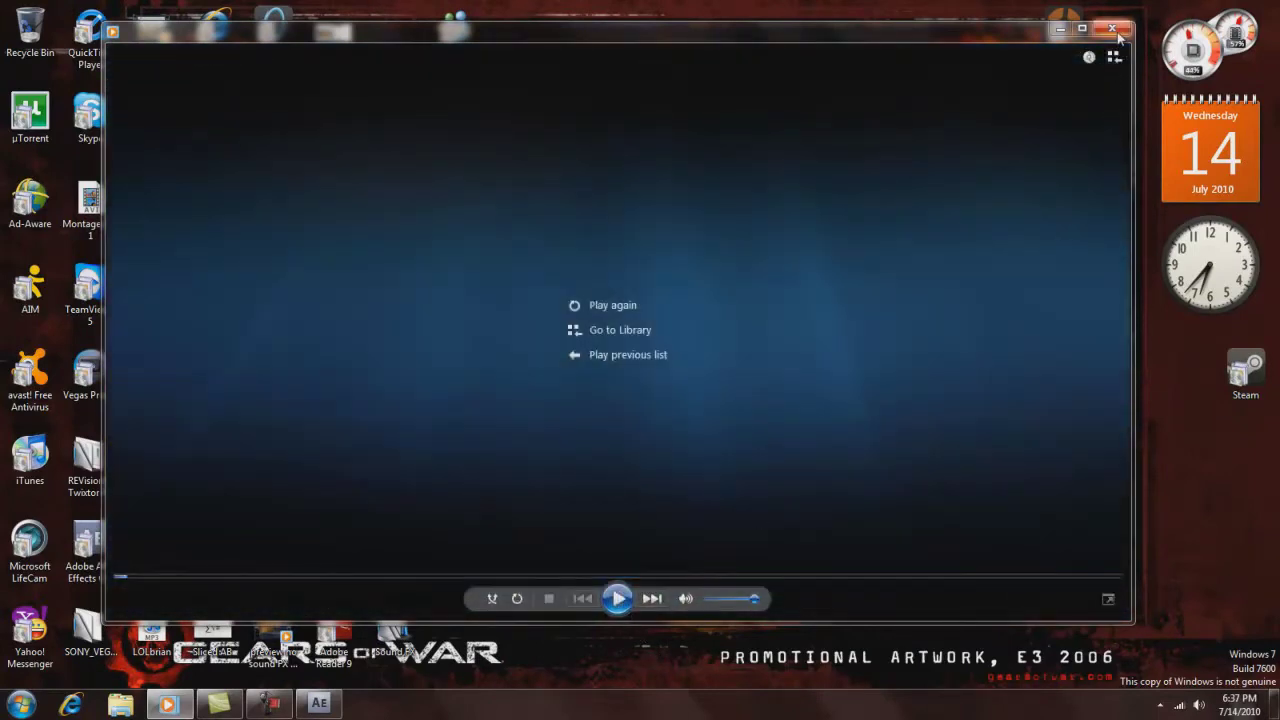
left_click(1112, 28)
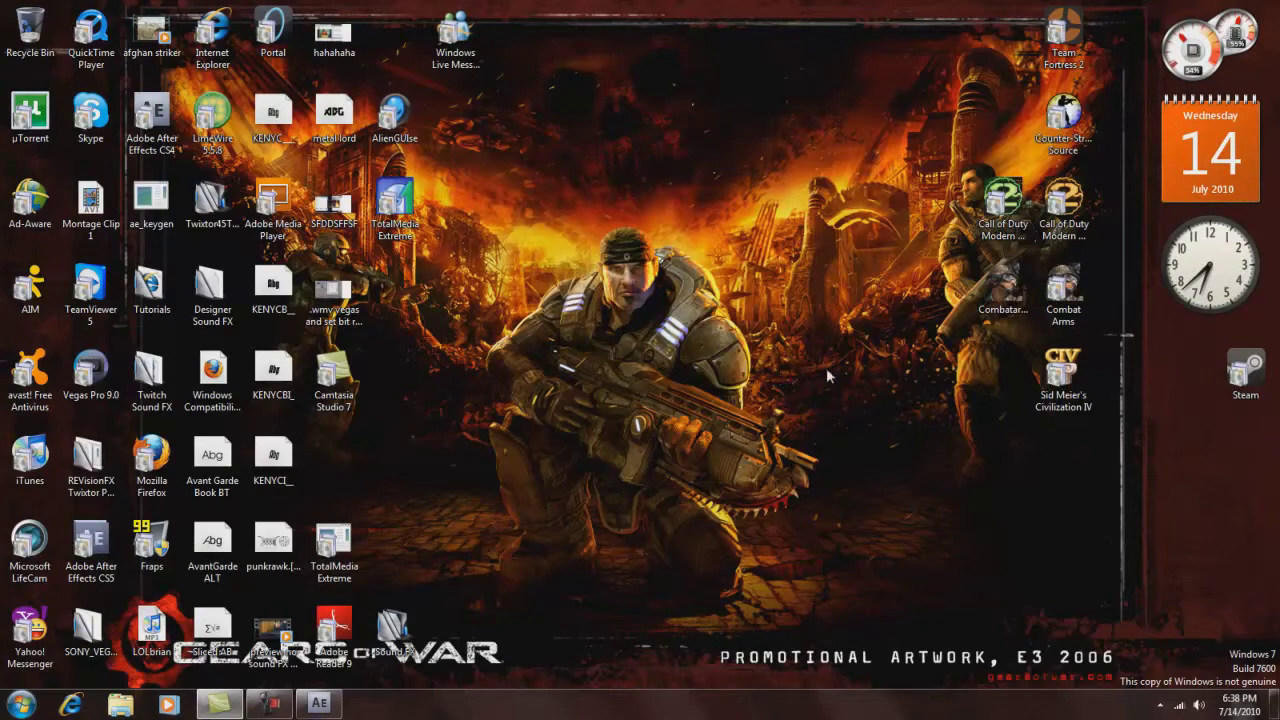
Restore the After Effects project window from its taskbar button.
mouse_move(272, 707)
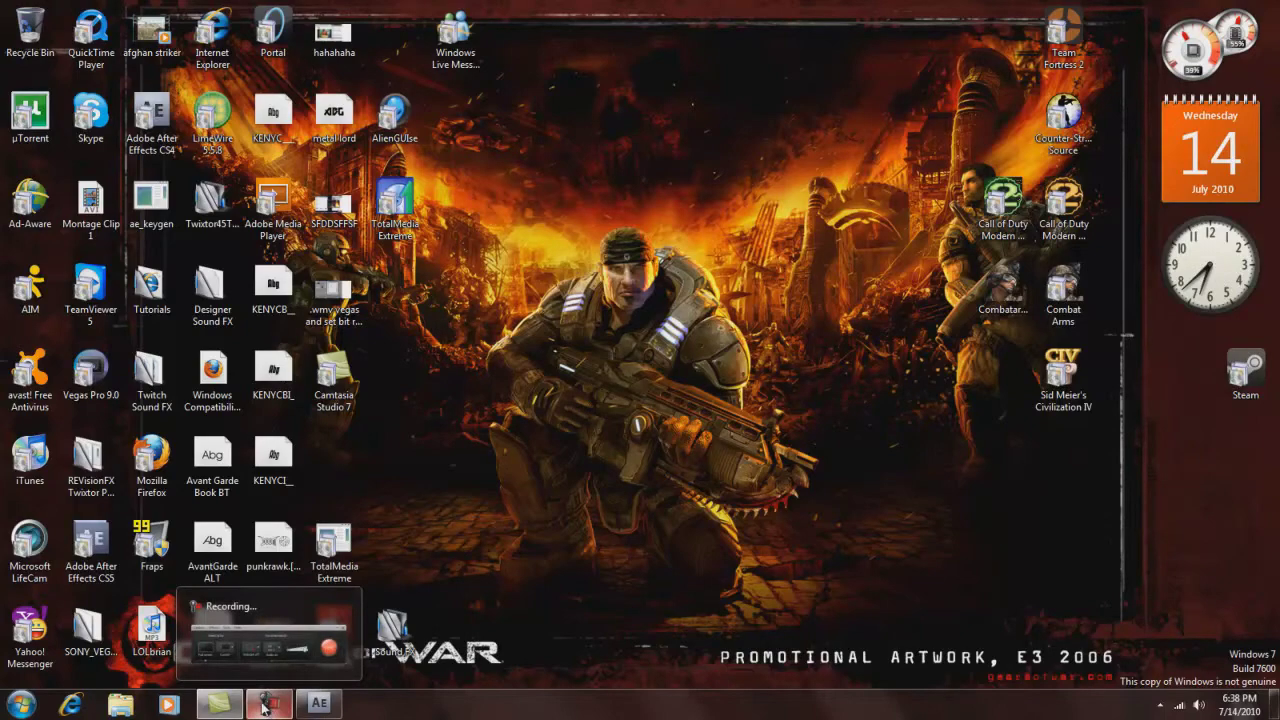
mouse_move(314, 708)
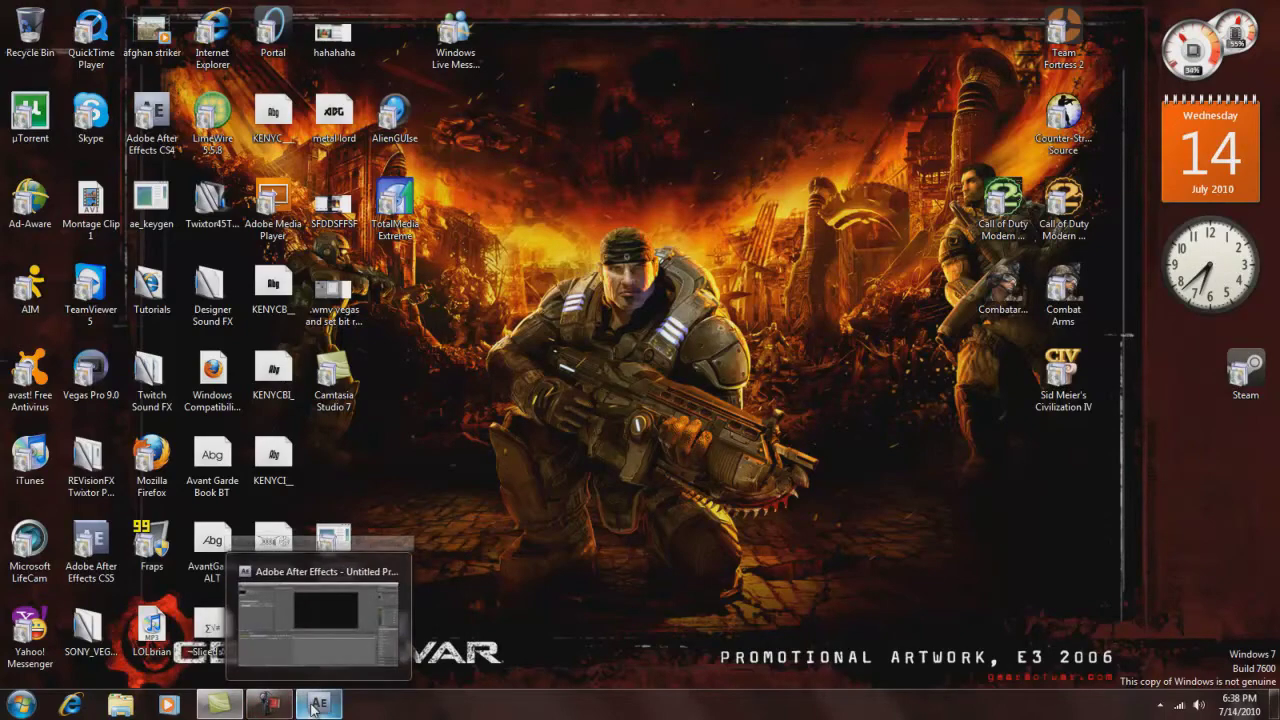
left_click(314, 705)
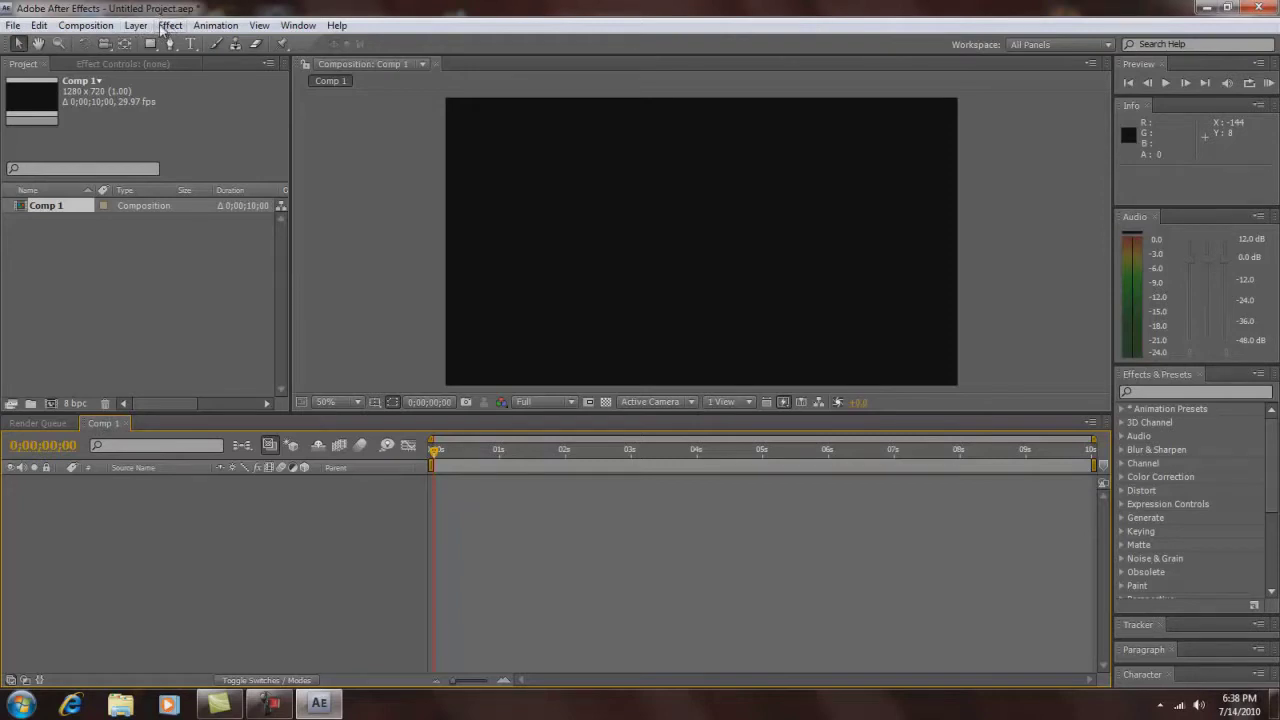
Type a '3Fx' text layer in Comp 1, then enlarge it and centre it in the frame.
left_click(190, 43)
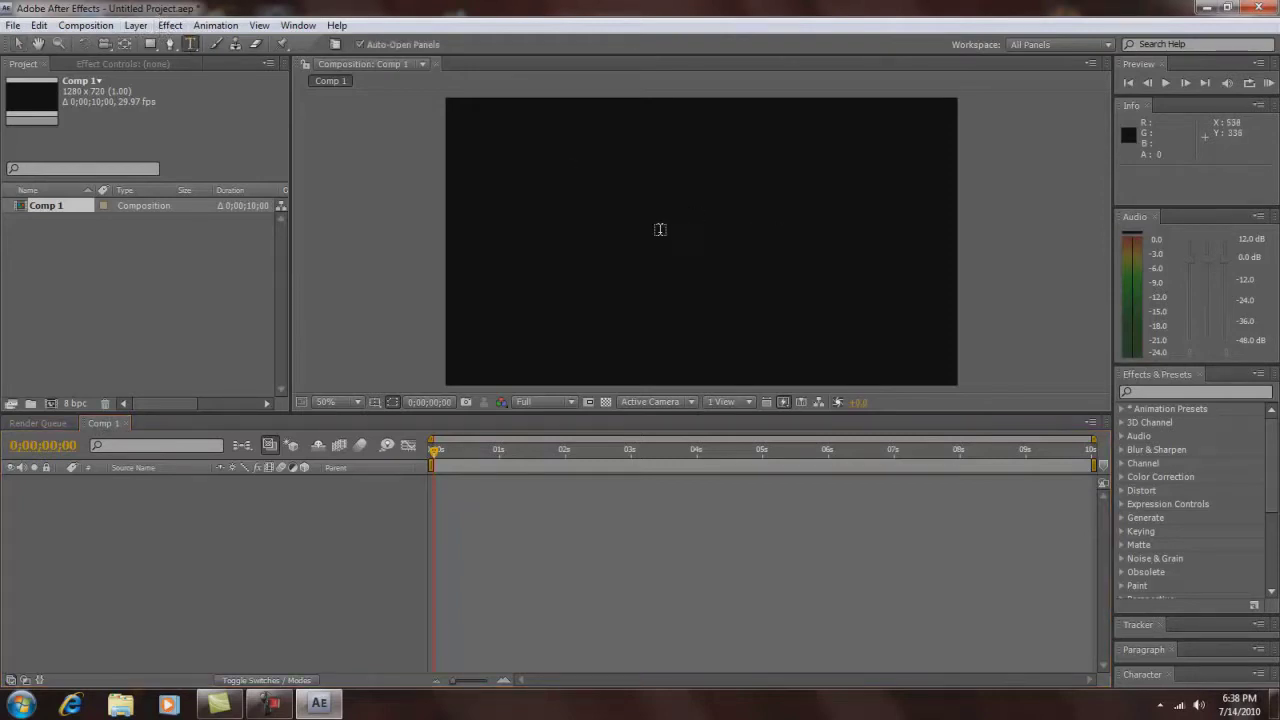
left_click(660, 229)
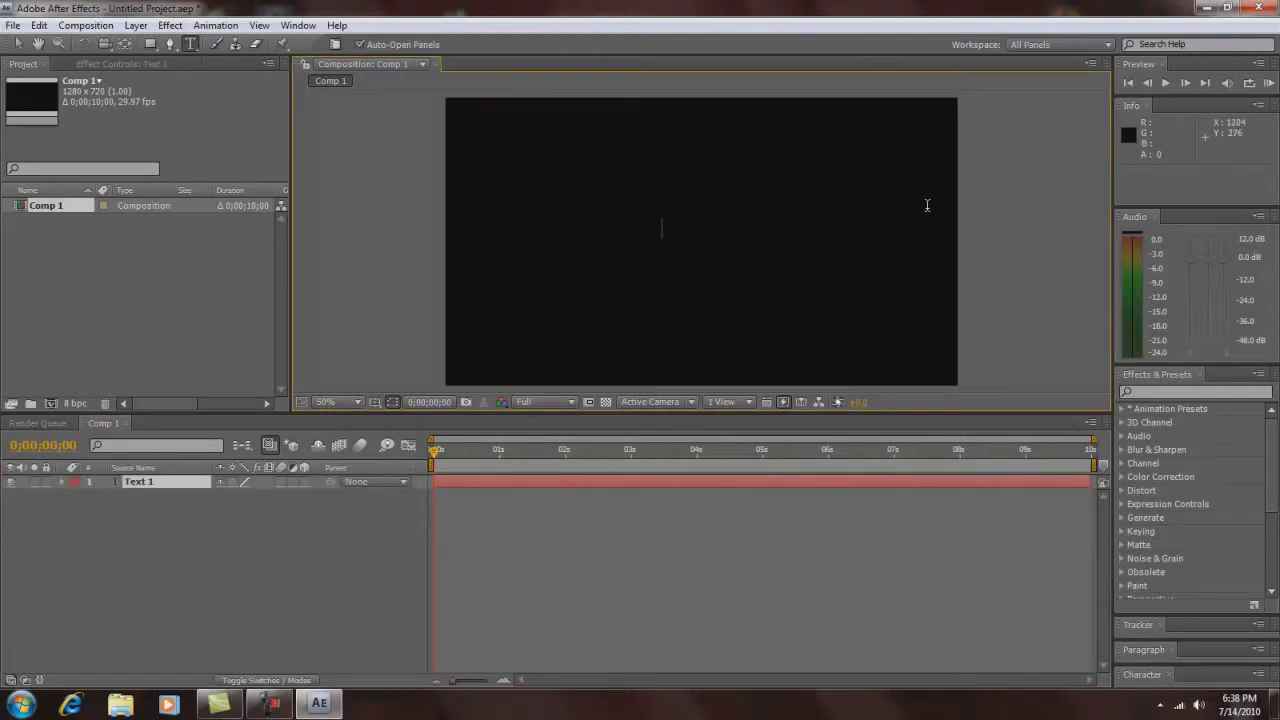
type("3Fx")
left_click(17, 44)
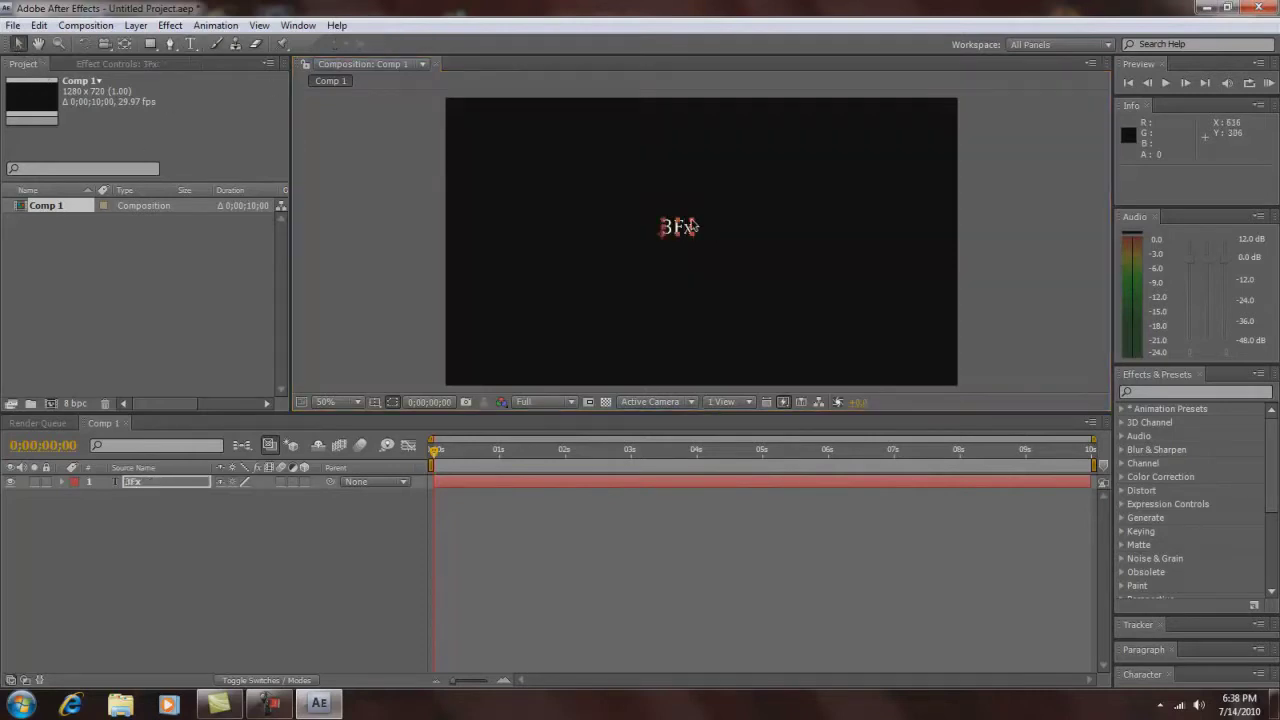
left_click_drag(745, 201, 705, 230)
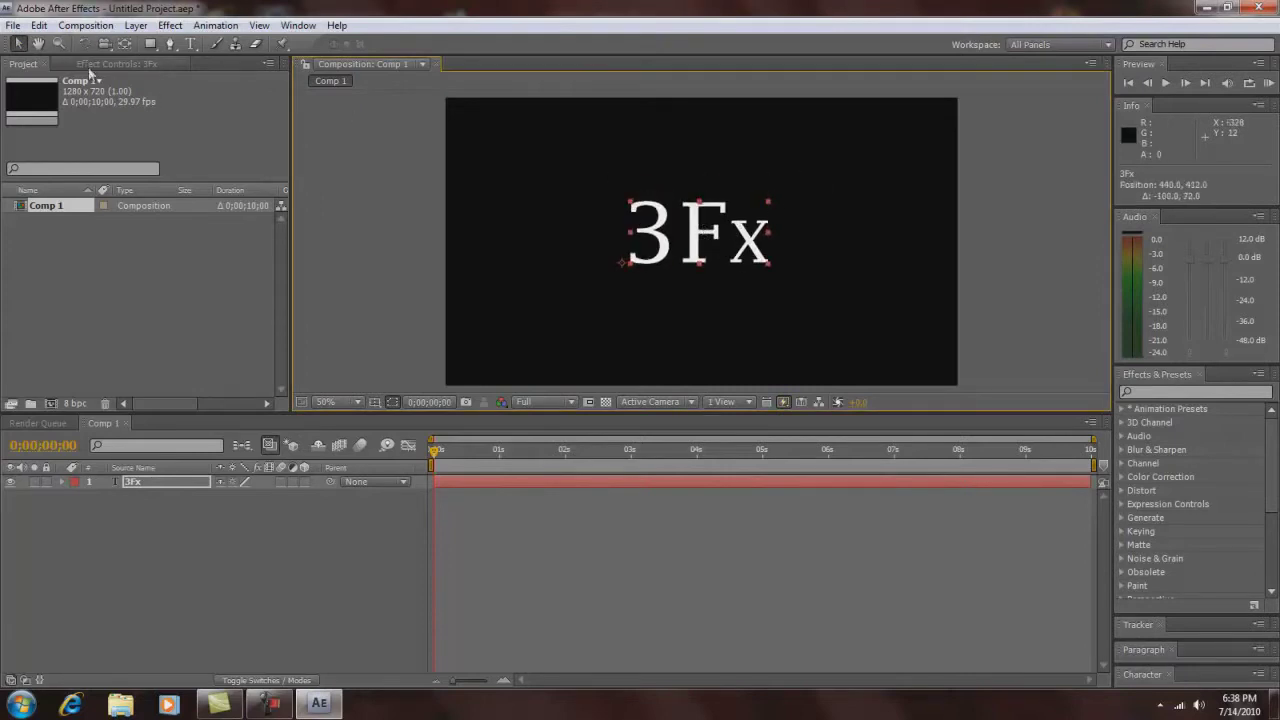
Create a full-frame red solid named 'OF 1' and move it below the 3Fx layer.
left_click(177, 484)
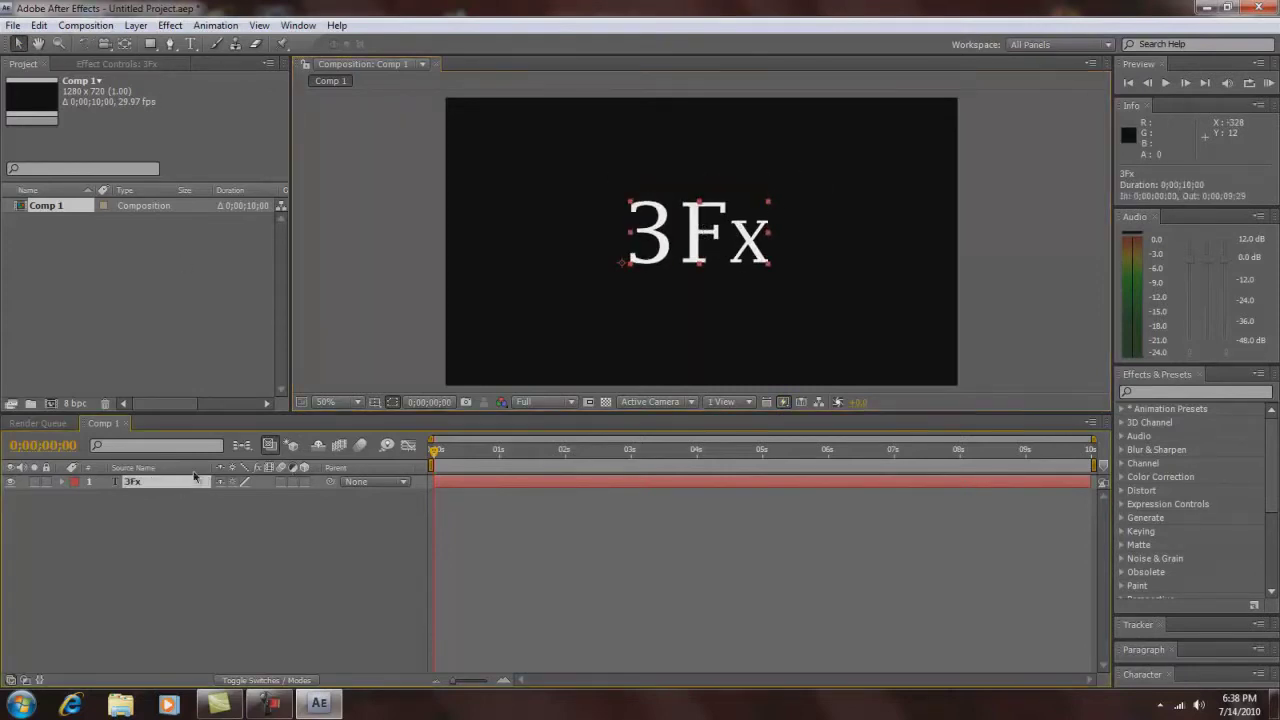
left_click(136, 25)
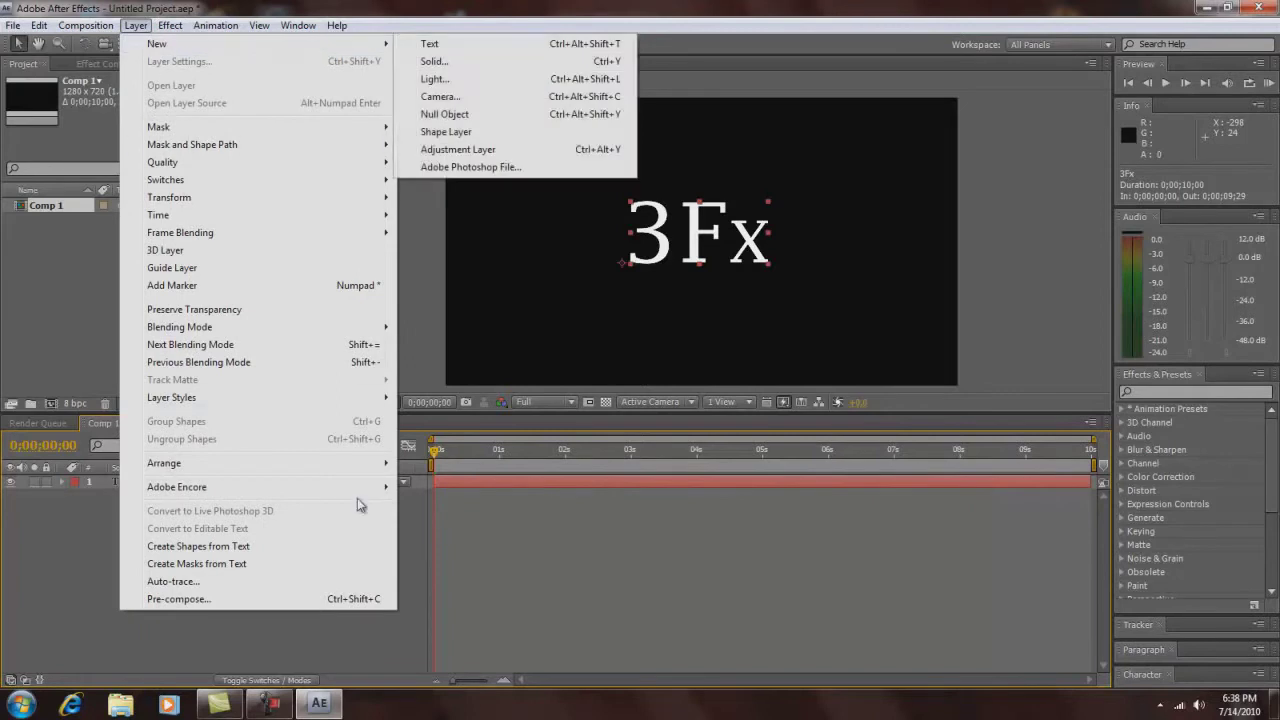
mouse_move(172, 27)
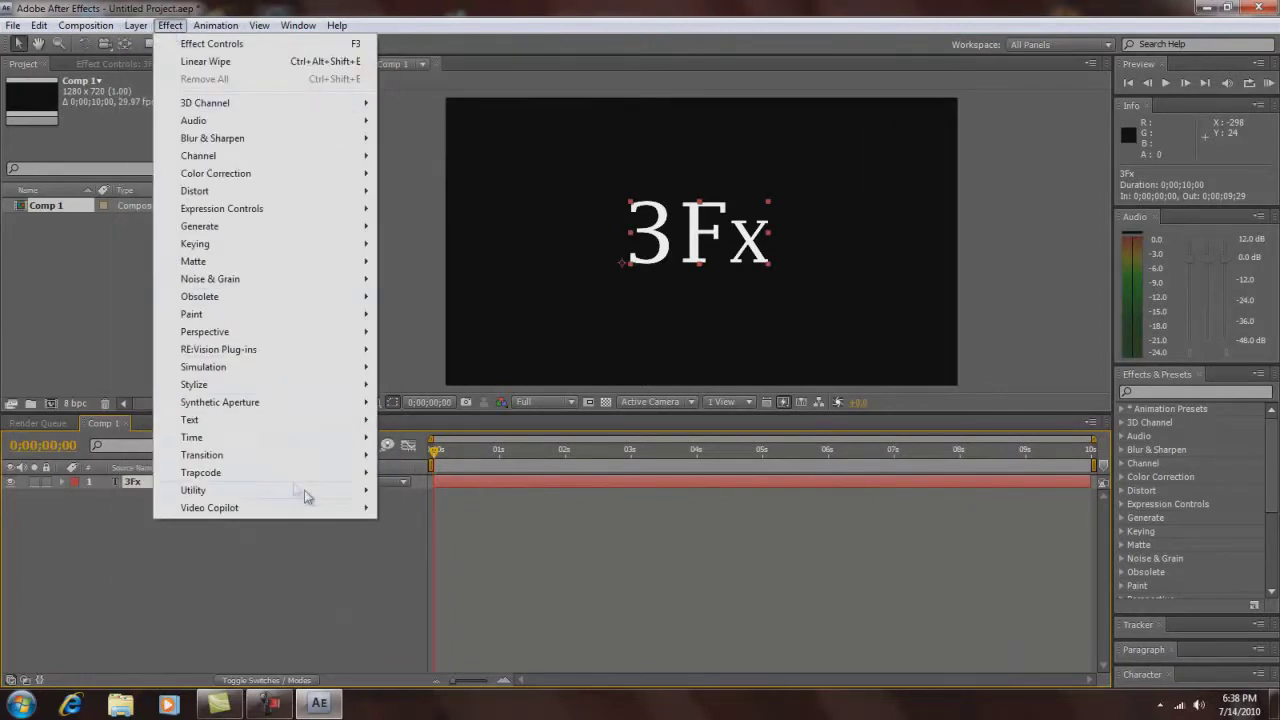
mouse_move(345, 510)
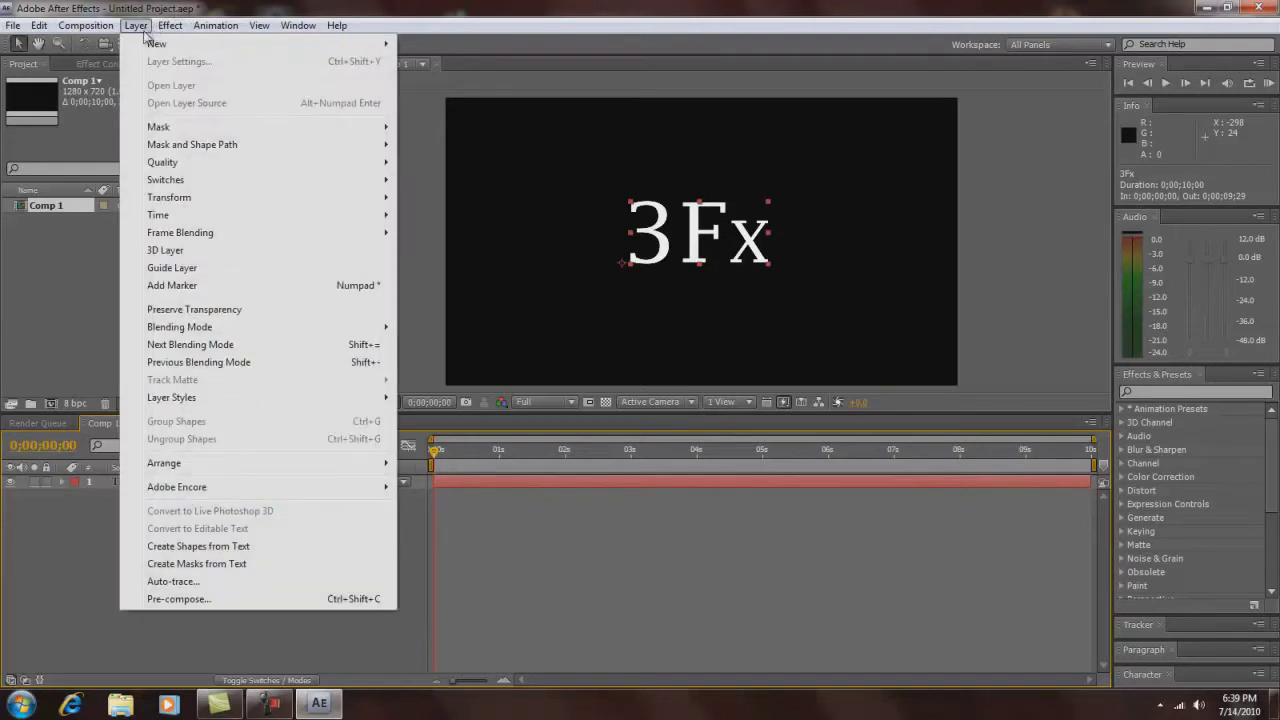
left_click(440, 62)
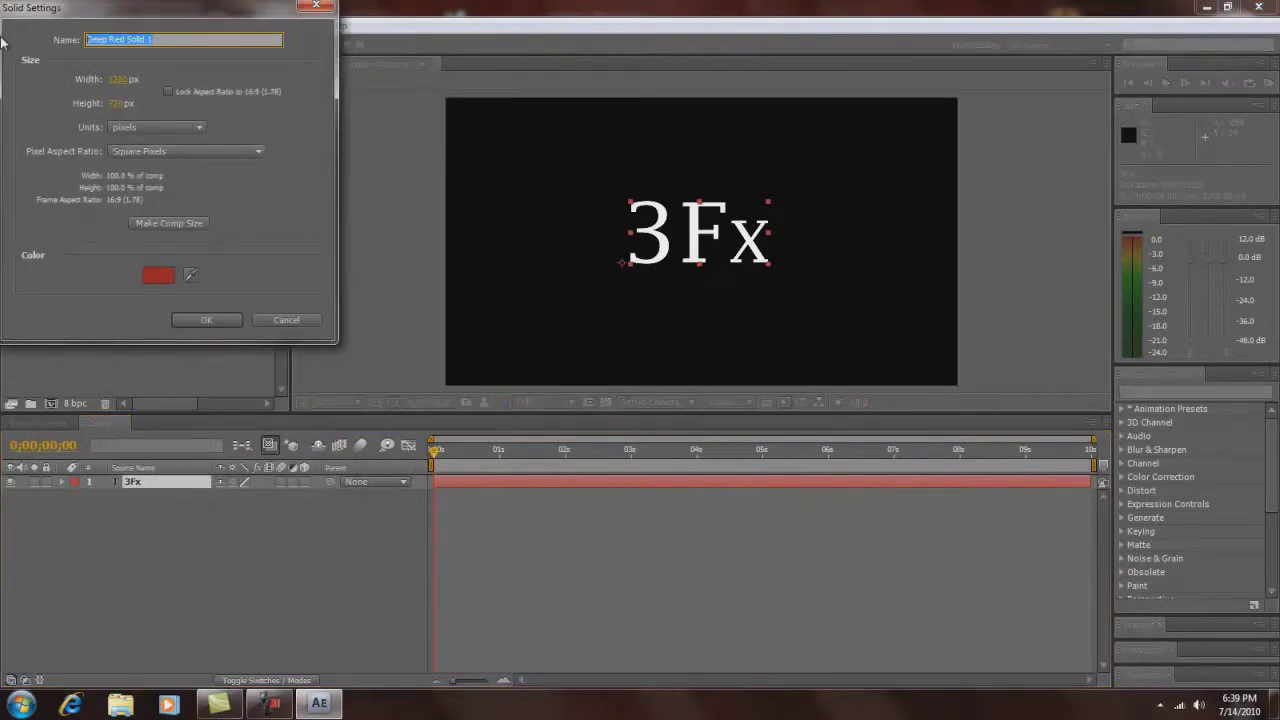
type("OF")
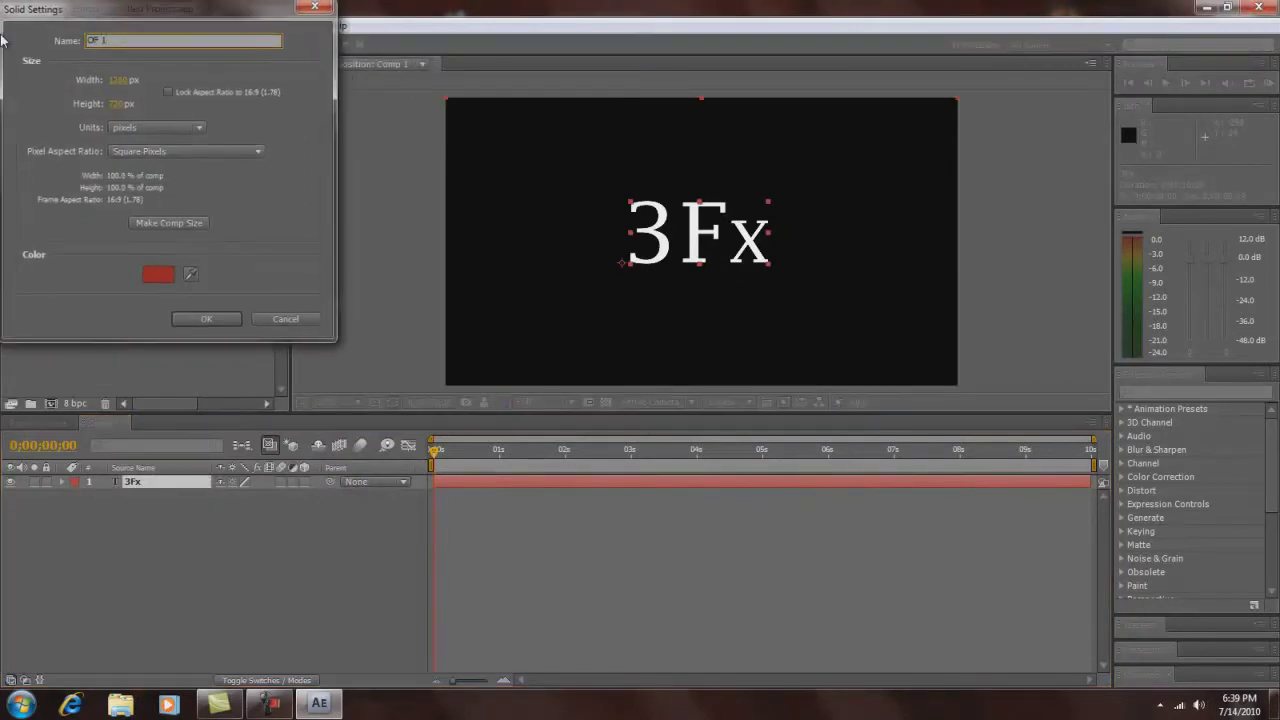
key("Return")
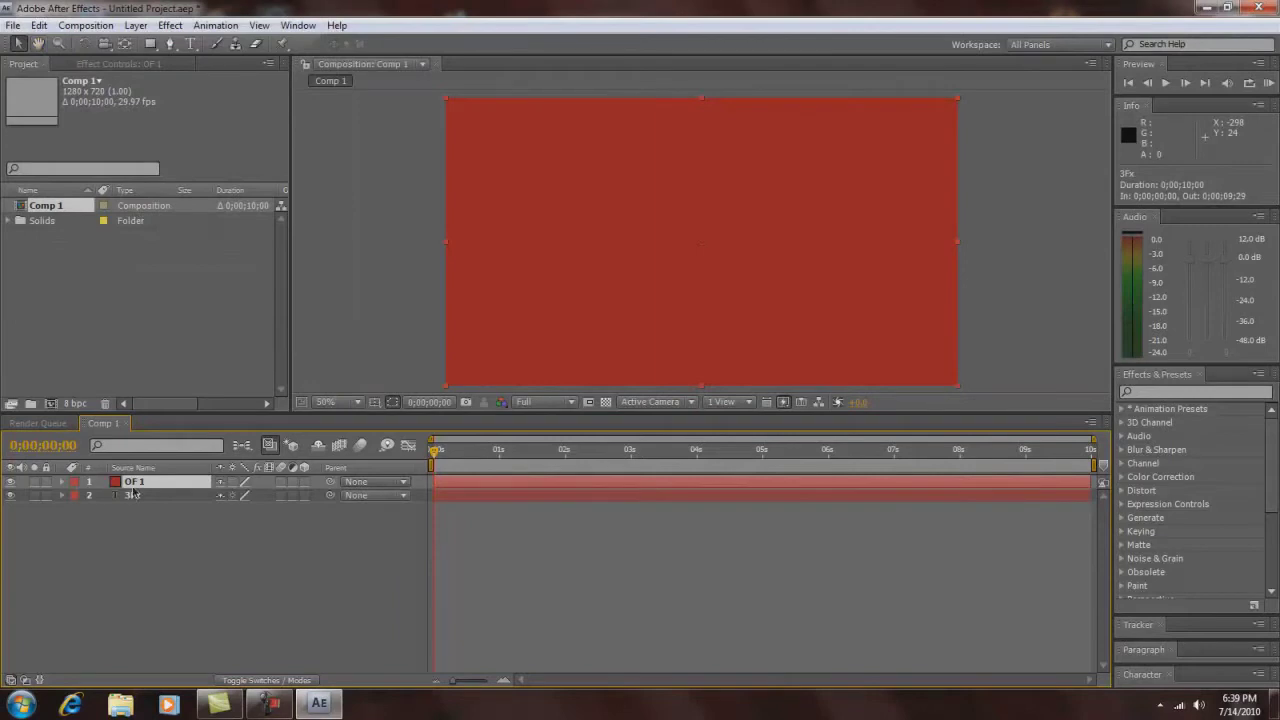
left_click_drag(133, 494, 133, 502)
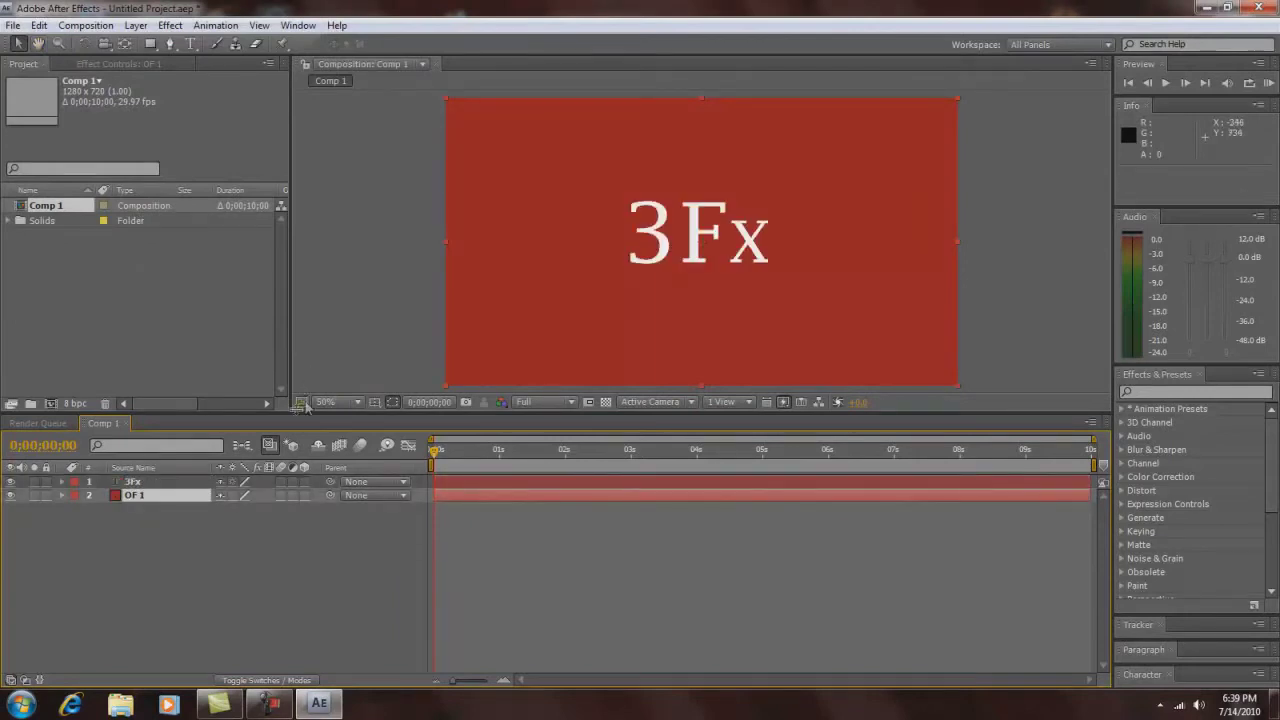
Apply Optical Flares to OF 1 with Render Mode set to Over Original.
left_click(172, 26)
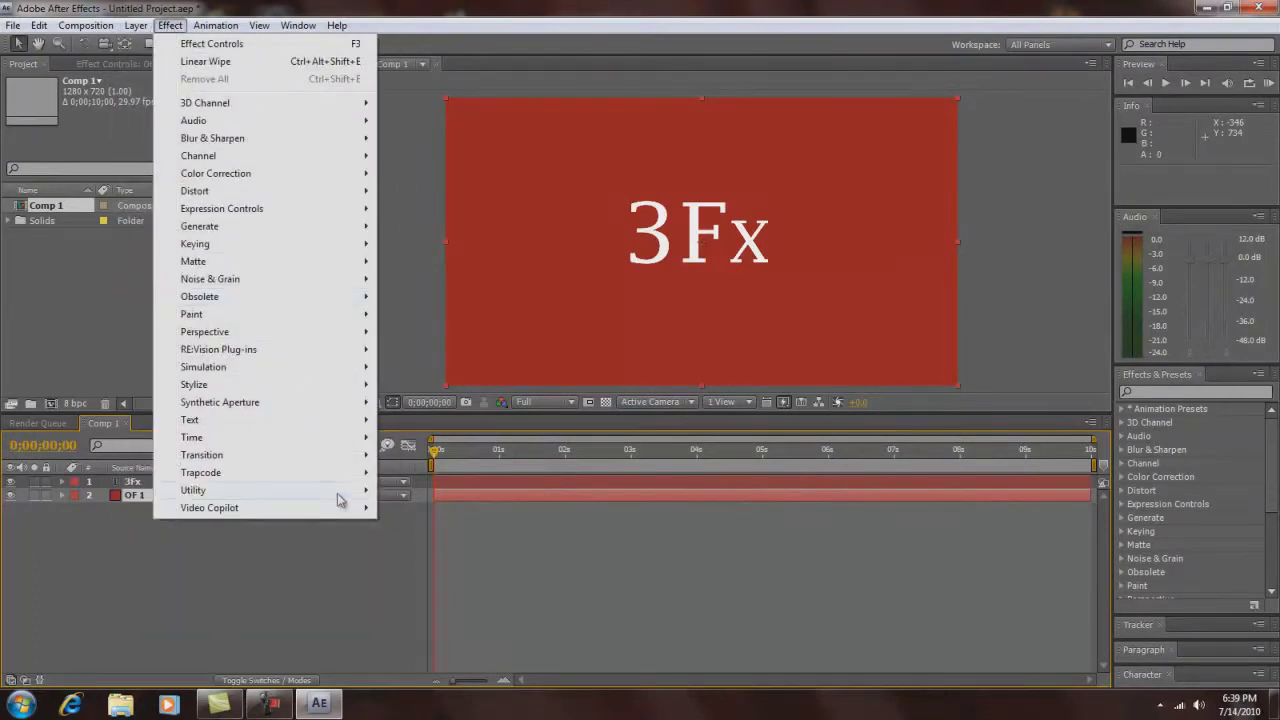
left_click(414, 508)
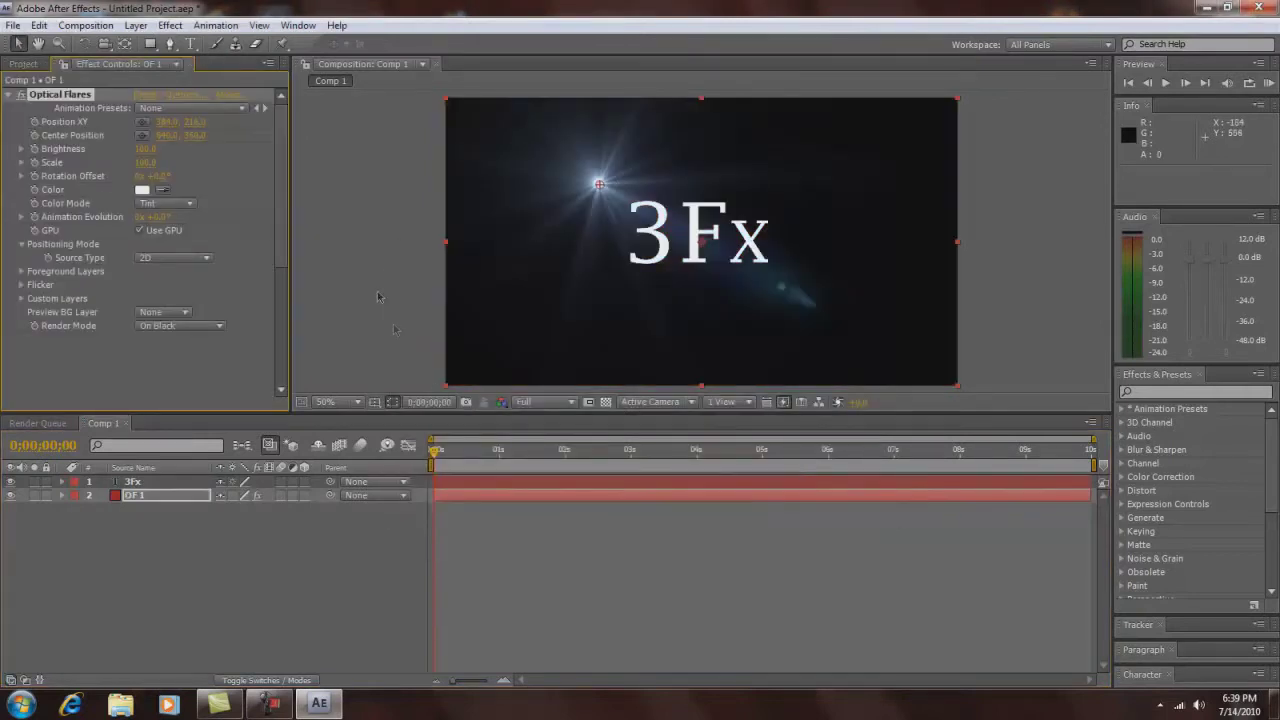
left_click(199, 330)
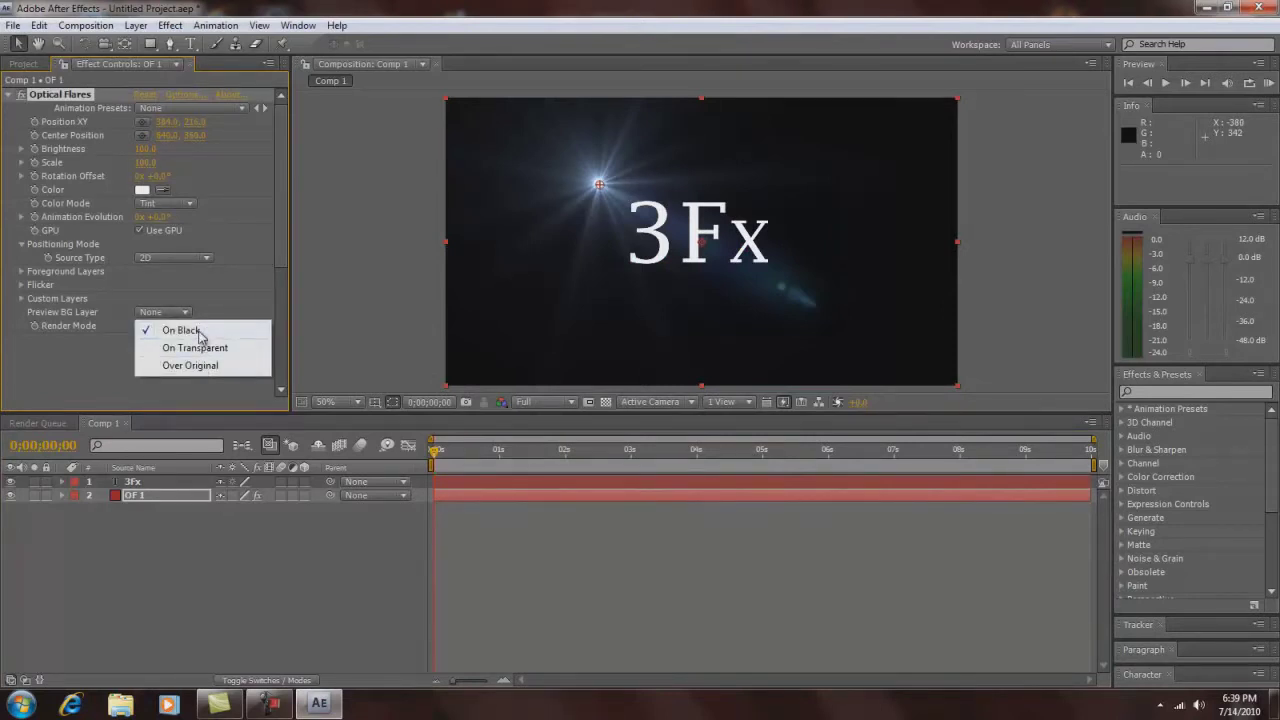
left_click(204, 365)
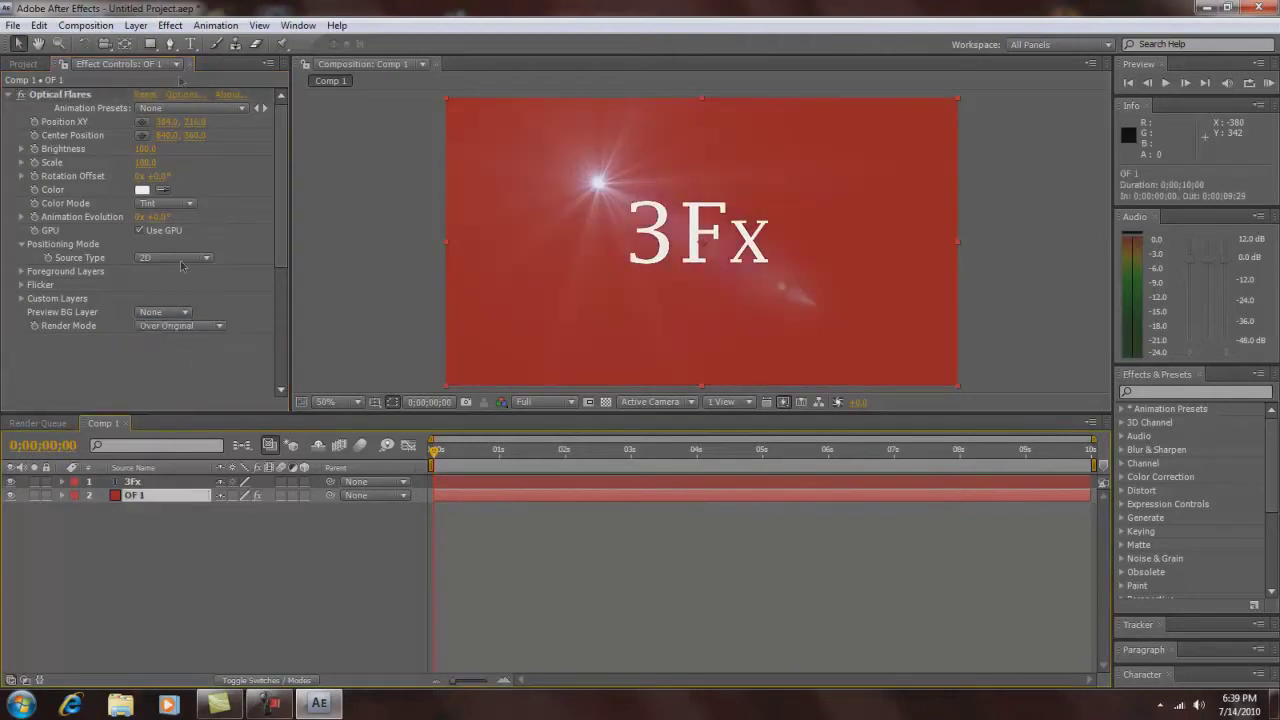
left_click(137, 26)
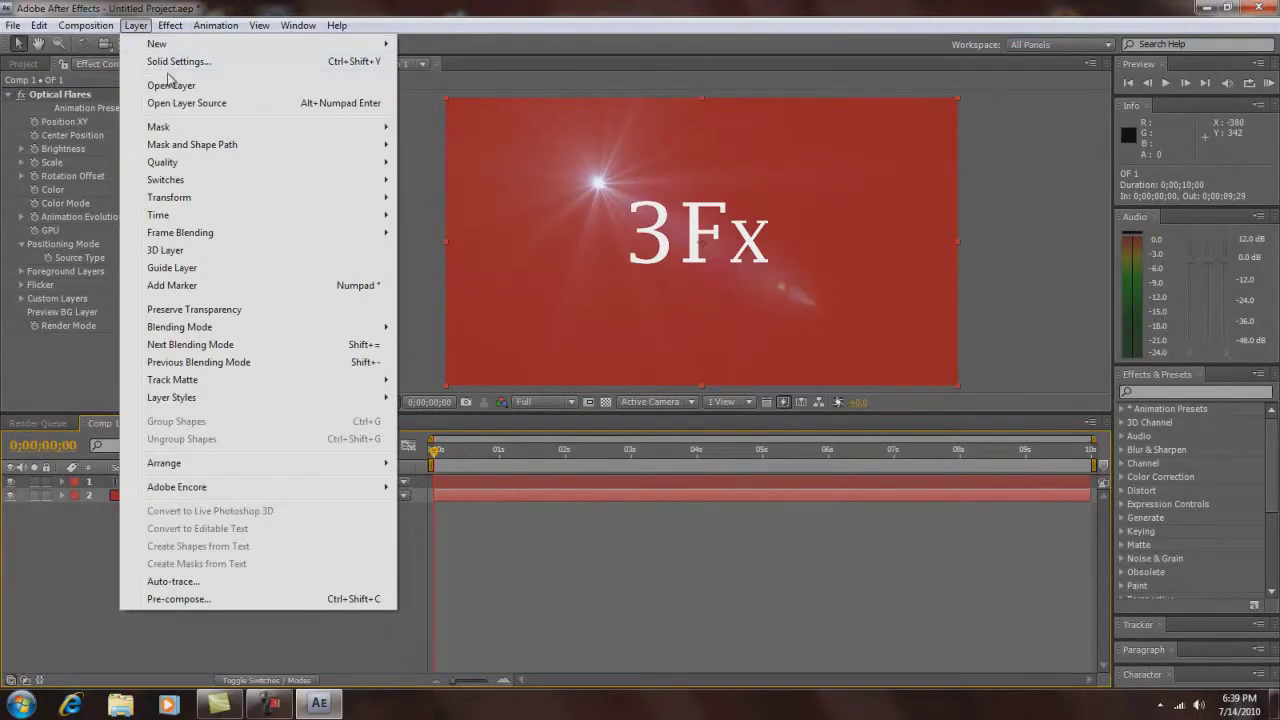
Recolour the OF 1 solid to near-black (262626) in Solid Settings.
left_click(170, 62)
left_click(191, 275)
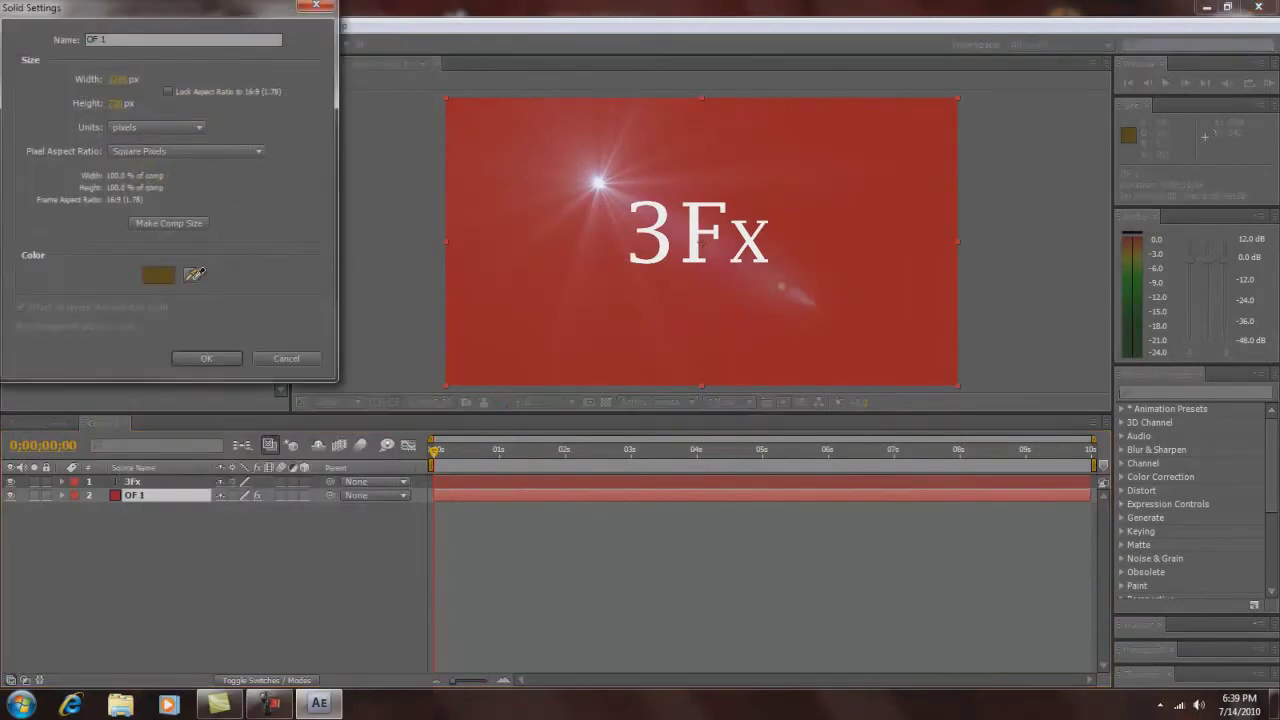
left_click(158, 276)
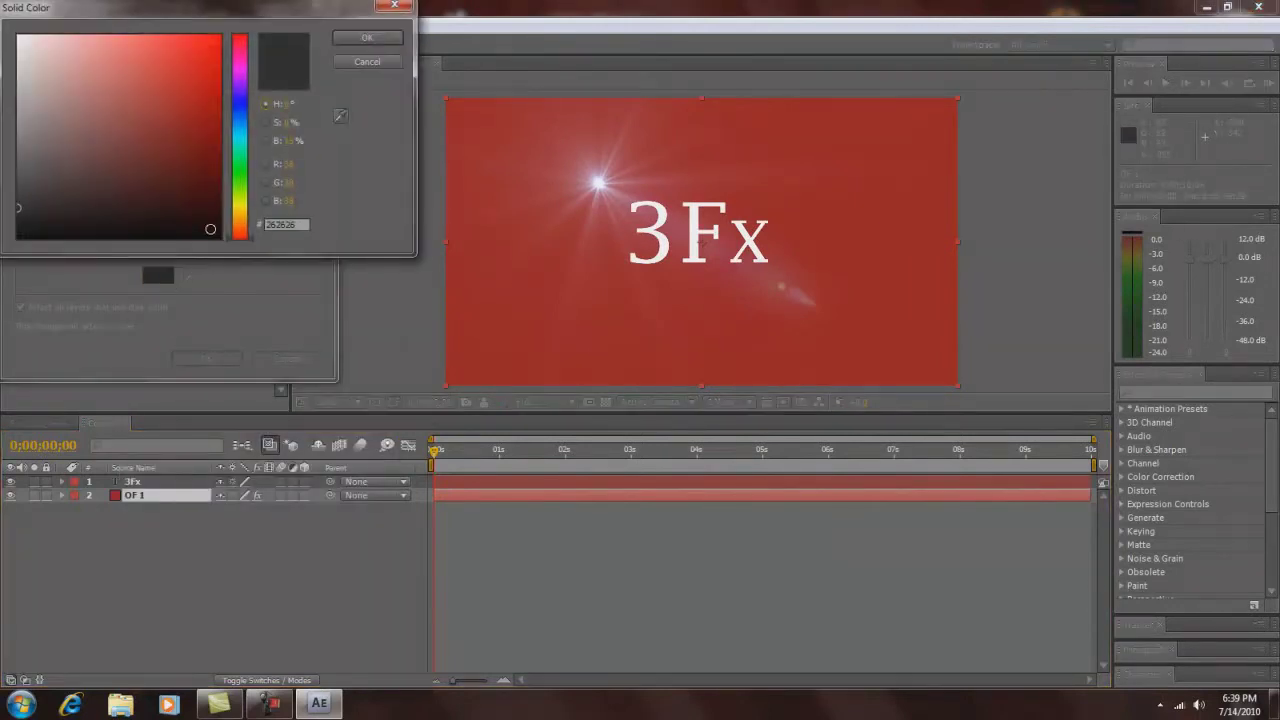
left_click_drag(208, 228, 219, 244)
left_click(366, 37)
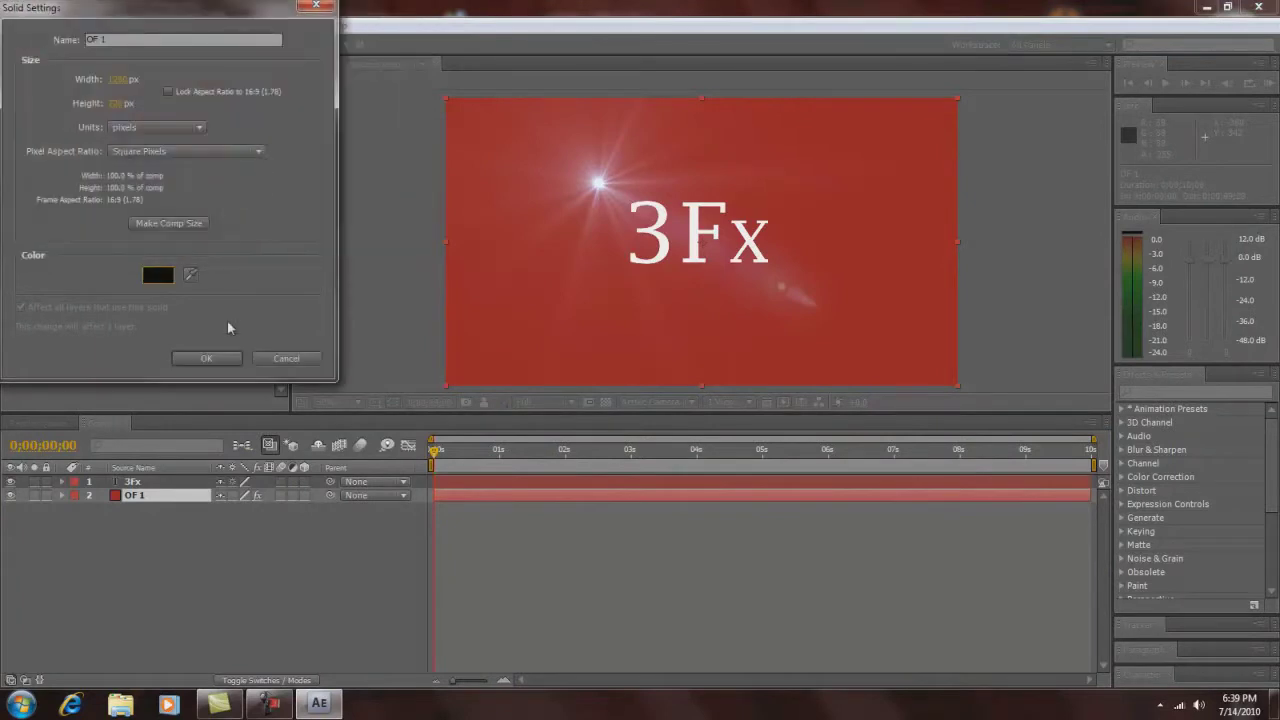
left_click(203, 357)
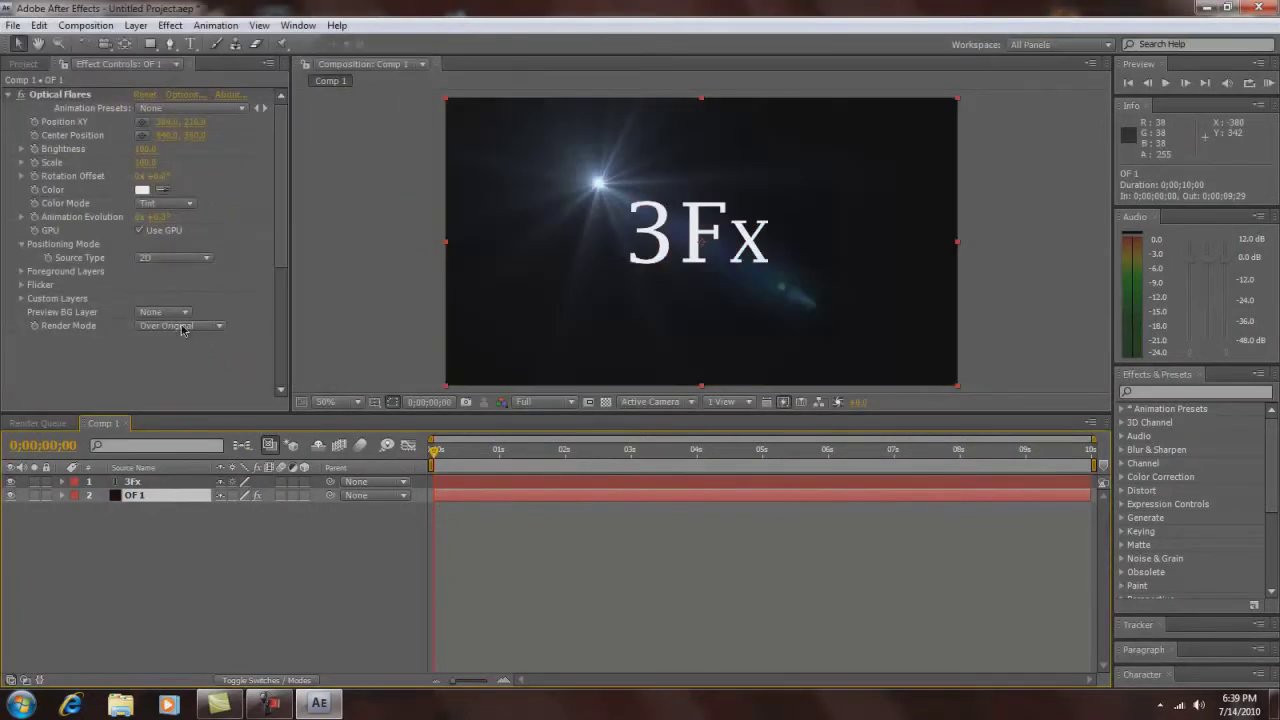
Import the grunge texture JPEG from the Pictures library into the project.
left_click(40, 64)
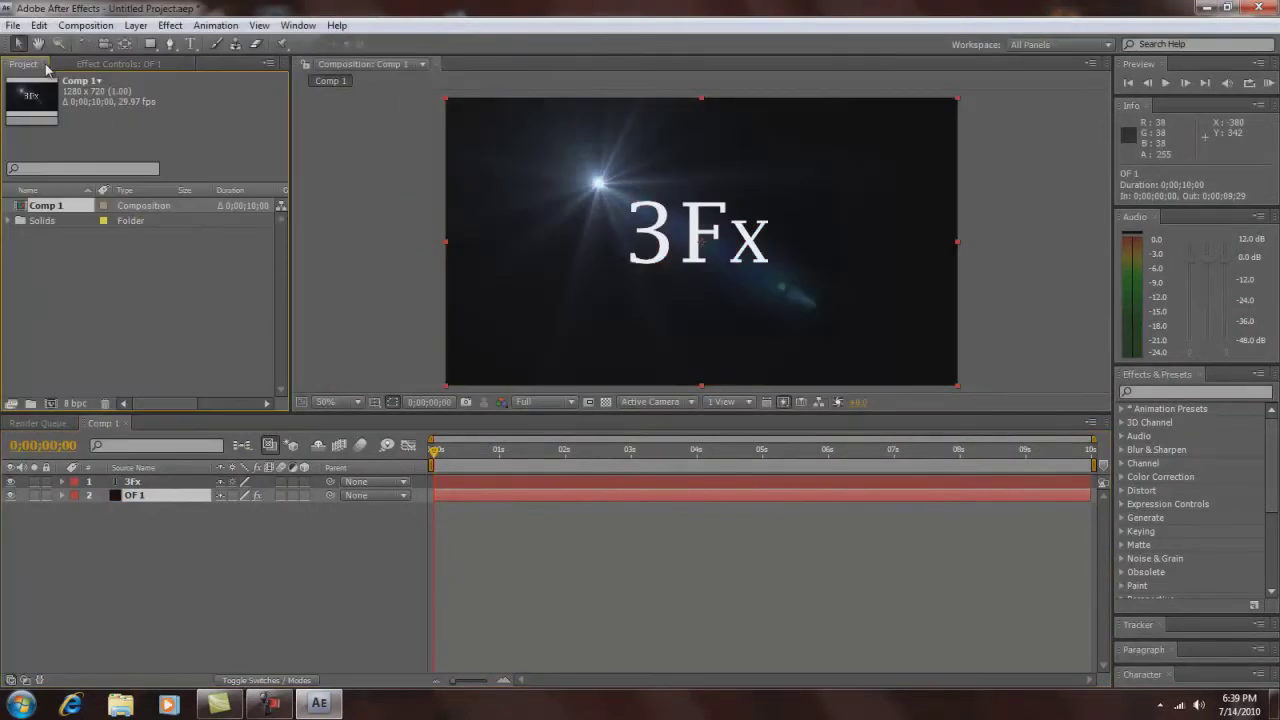
double_click(95, 283)
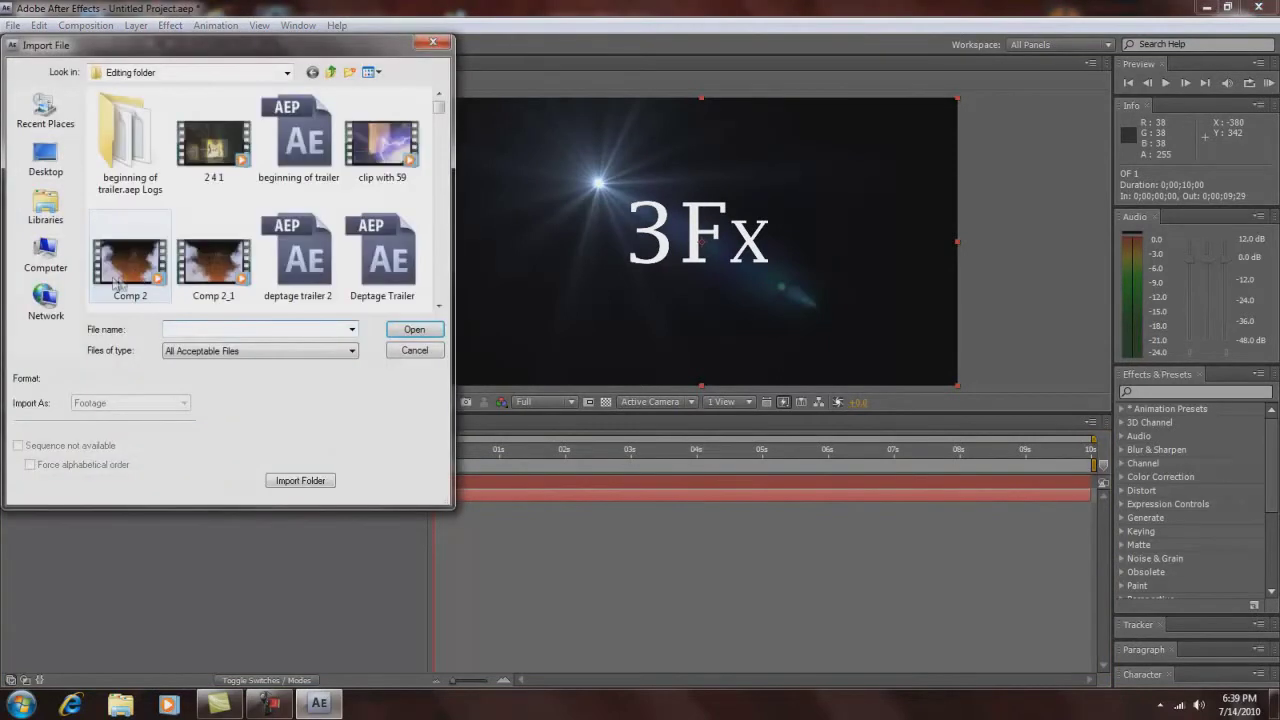
left_click(73, 208)
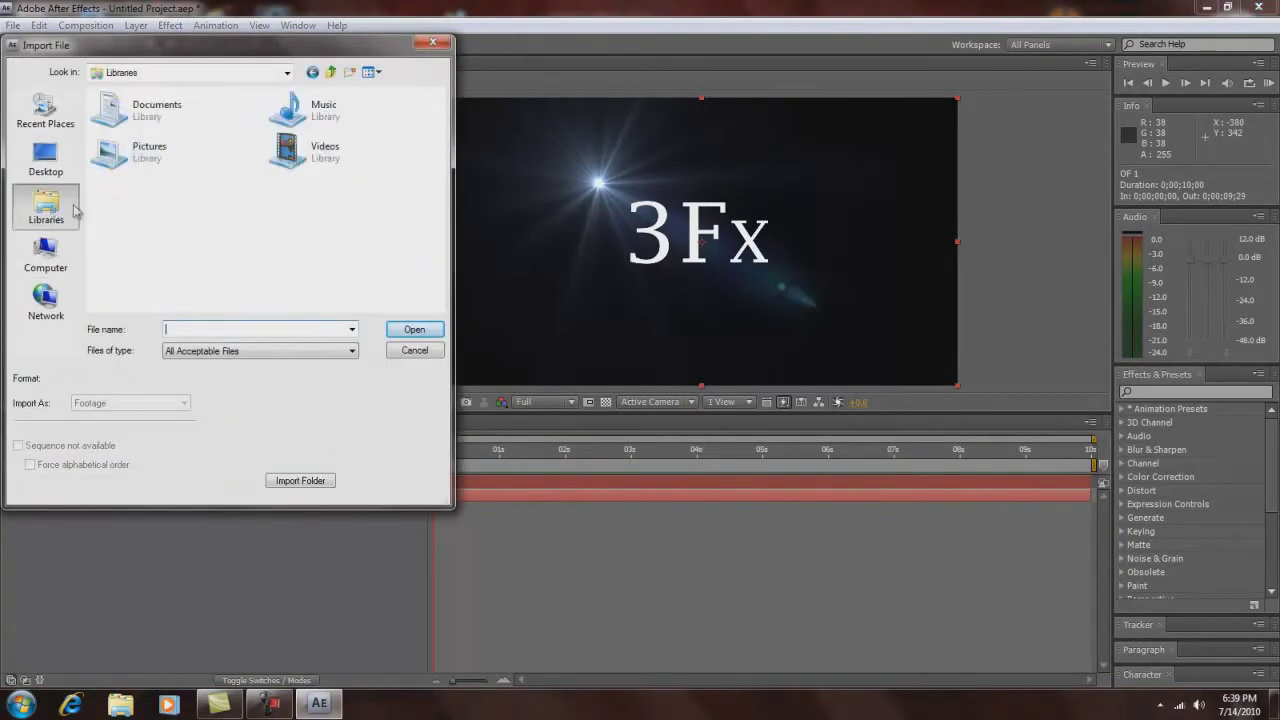
double_click(143, 152)
scroll(337, 205, "down", 3)
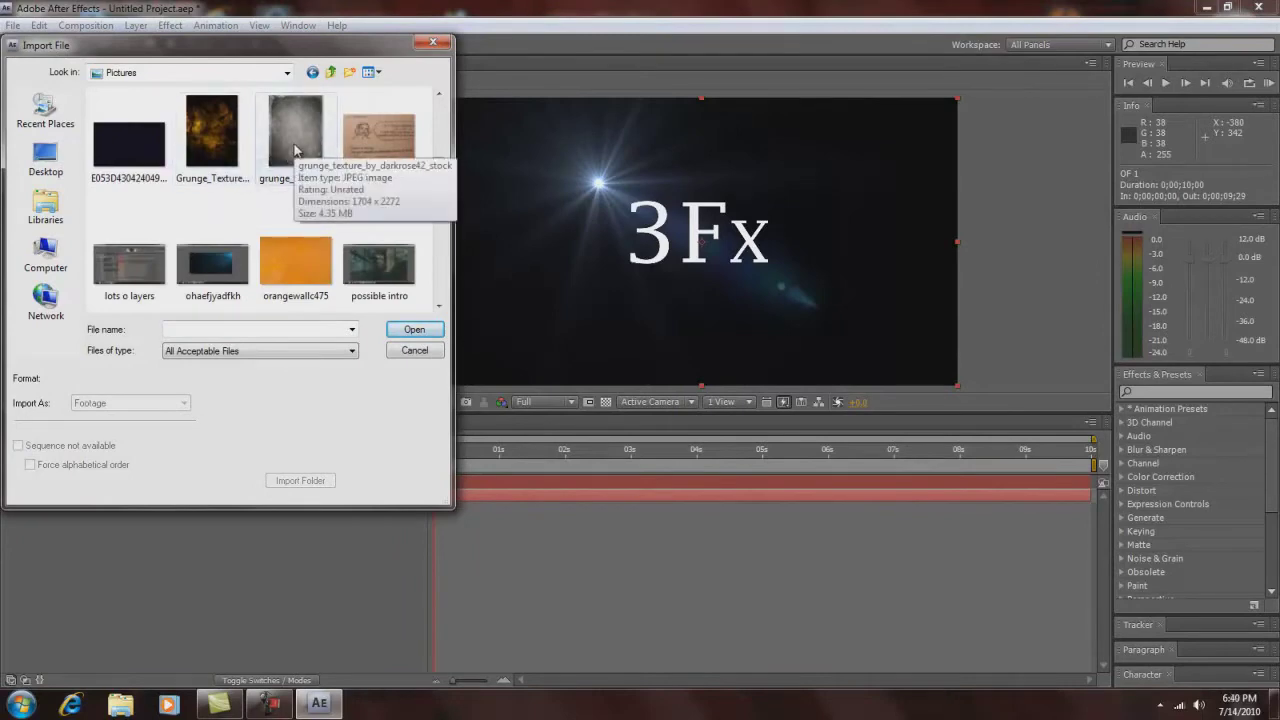
left_click(295, 150)
left_click(414, 330)
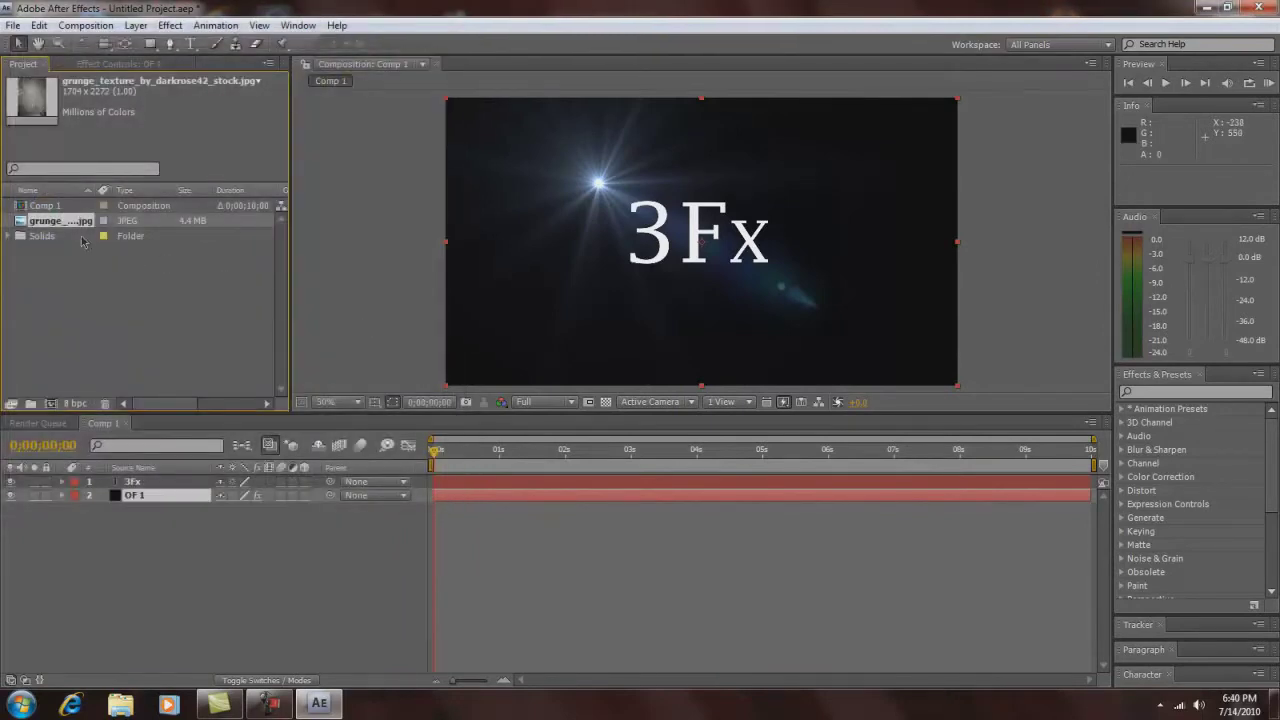
Add the grunge image to Comp 1, scale it down, and stack it above OF 1.
left_click_drag(65, 222, 150, 500)
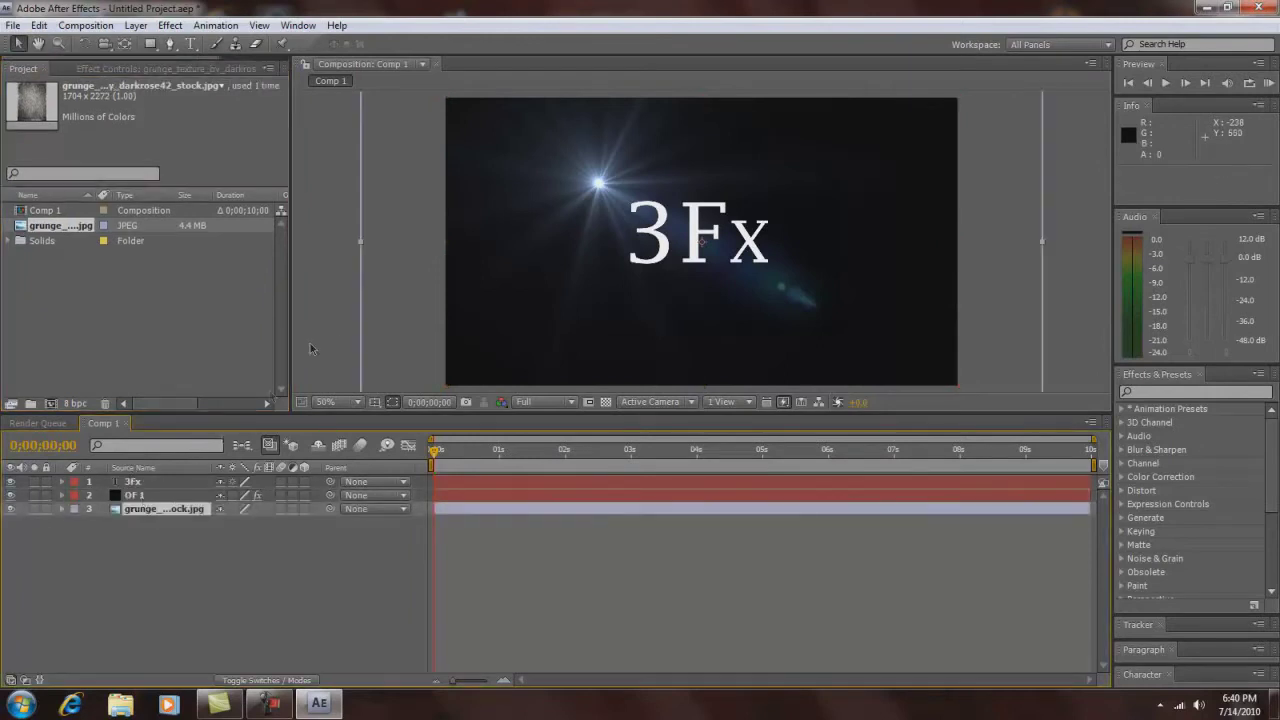
scroll(474, 243, "down", 1)
scroll(529, 237, "down", 1)
scroll(529, 237, "up", 1)
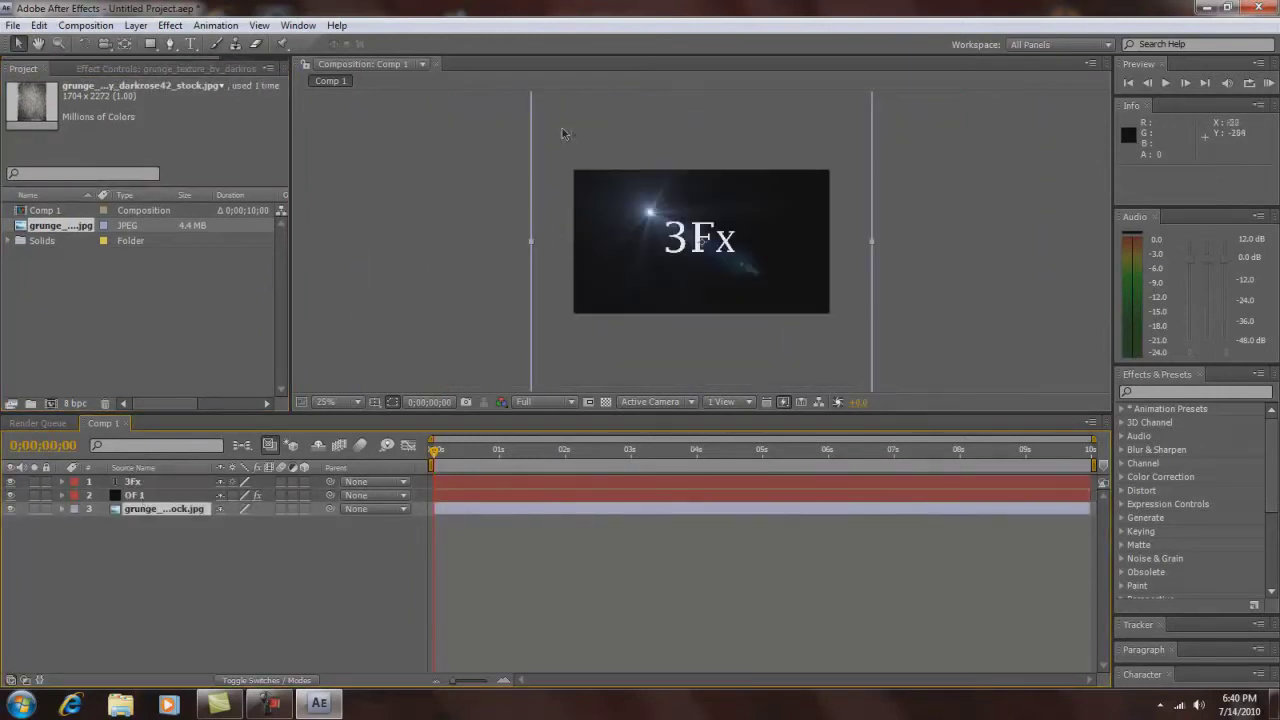
scroll(560, 136, "down", 1)
left_click_drag(618, 133, 617, 208)
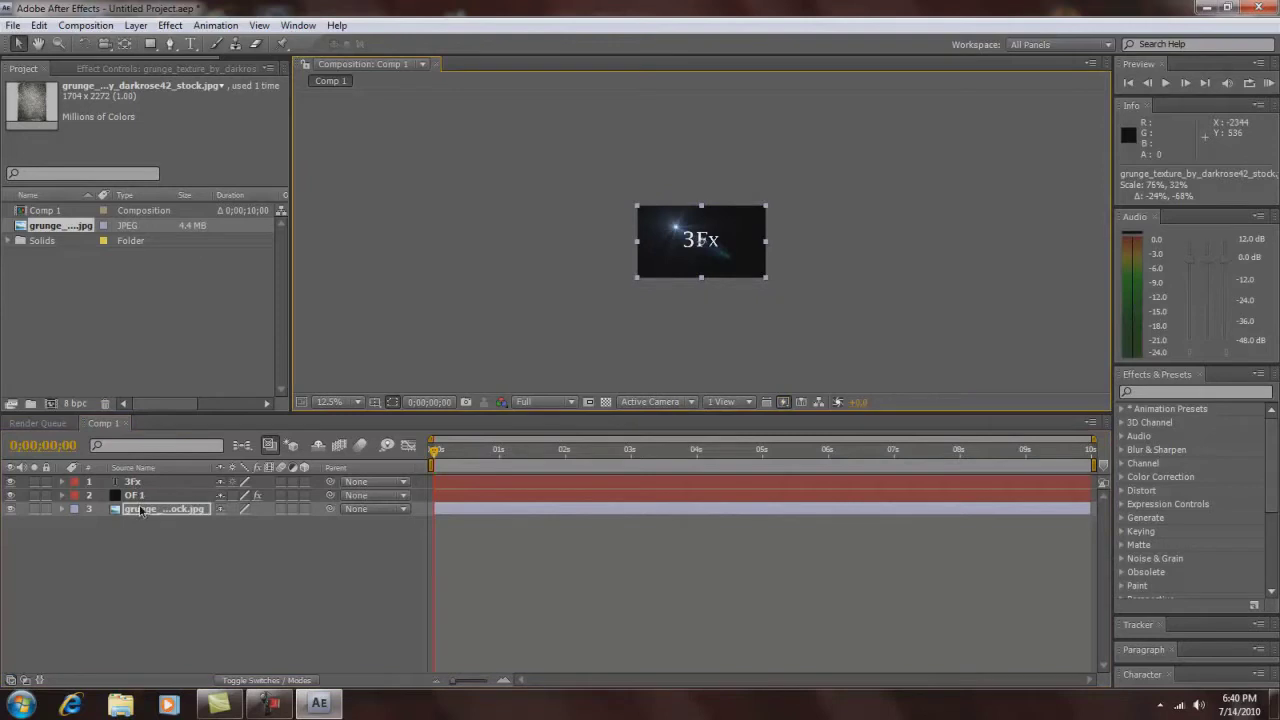
left_click_drag(150, 511, 152, 491)
key("period")
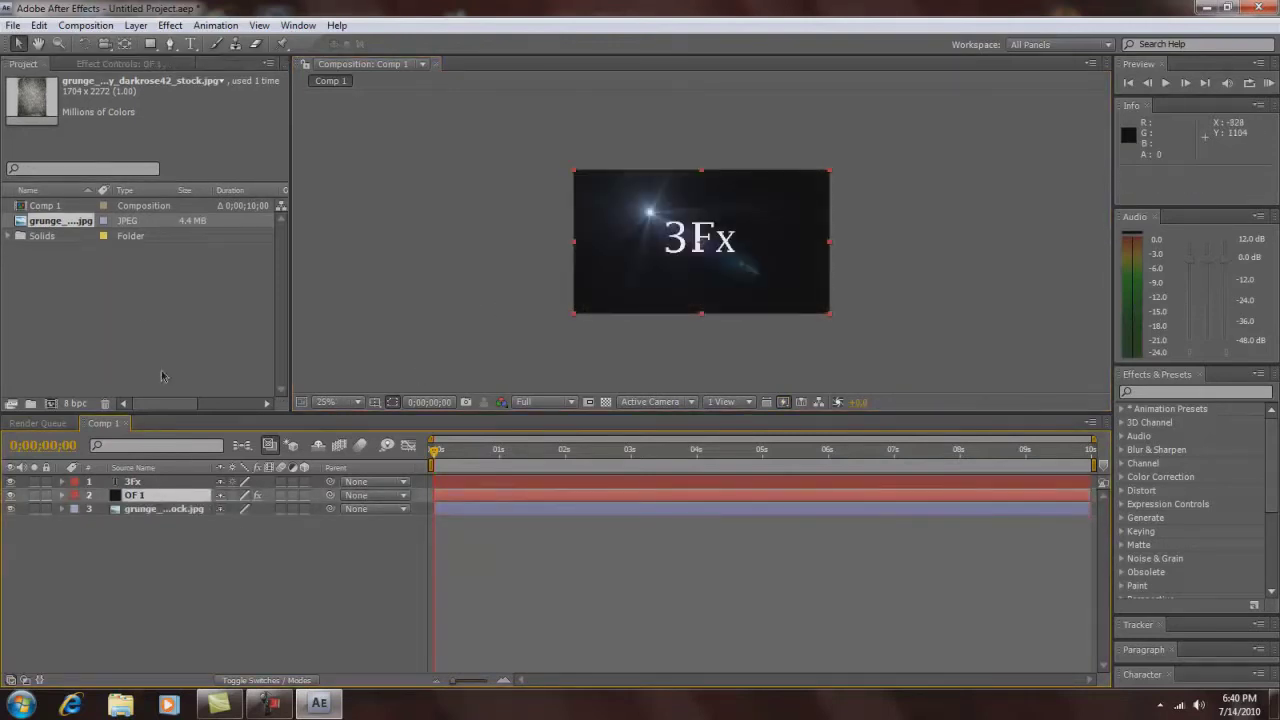
Switch the OF 1 Optical Flares Render Mode to On Transparent.
left_click(118, 63)
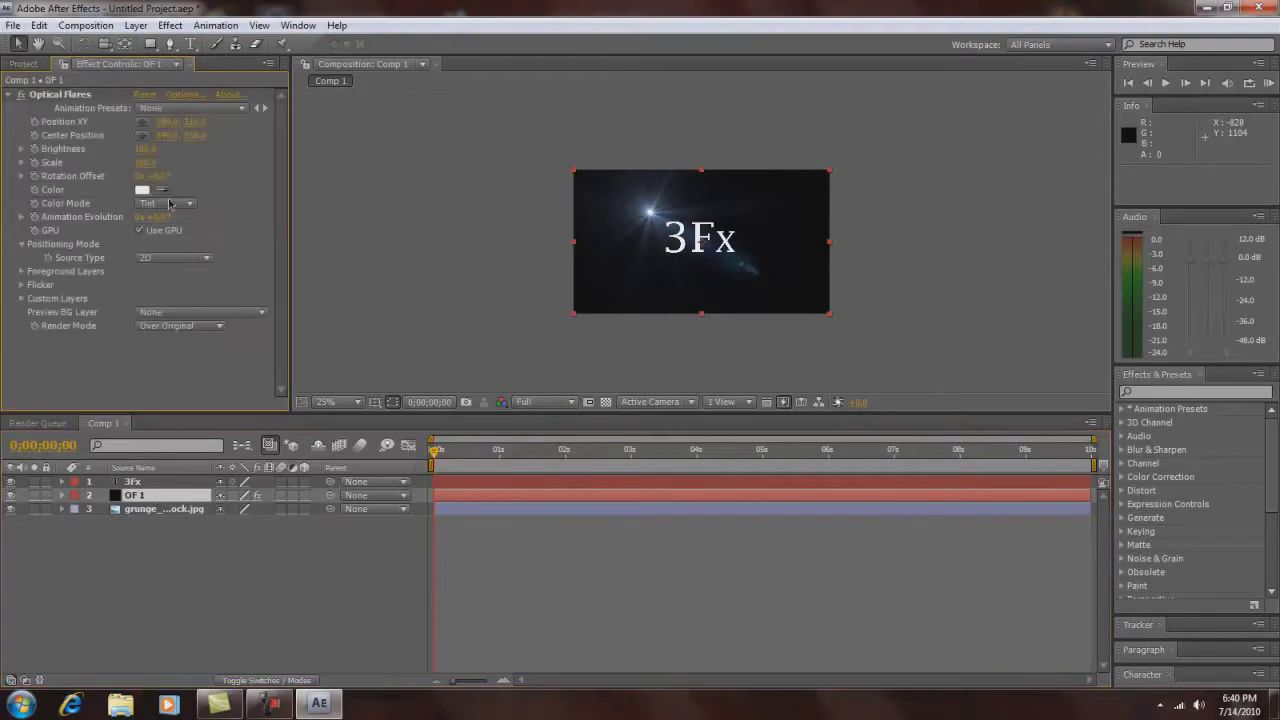
left_click(180, 329)
left_click(180, 312)
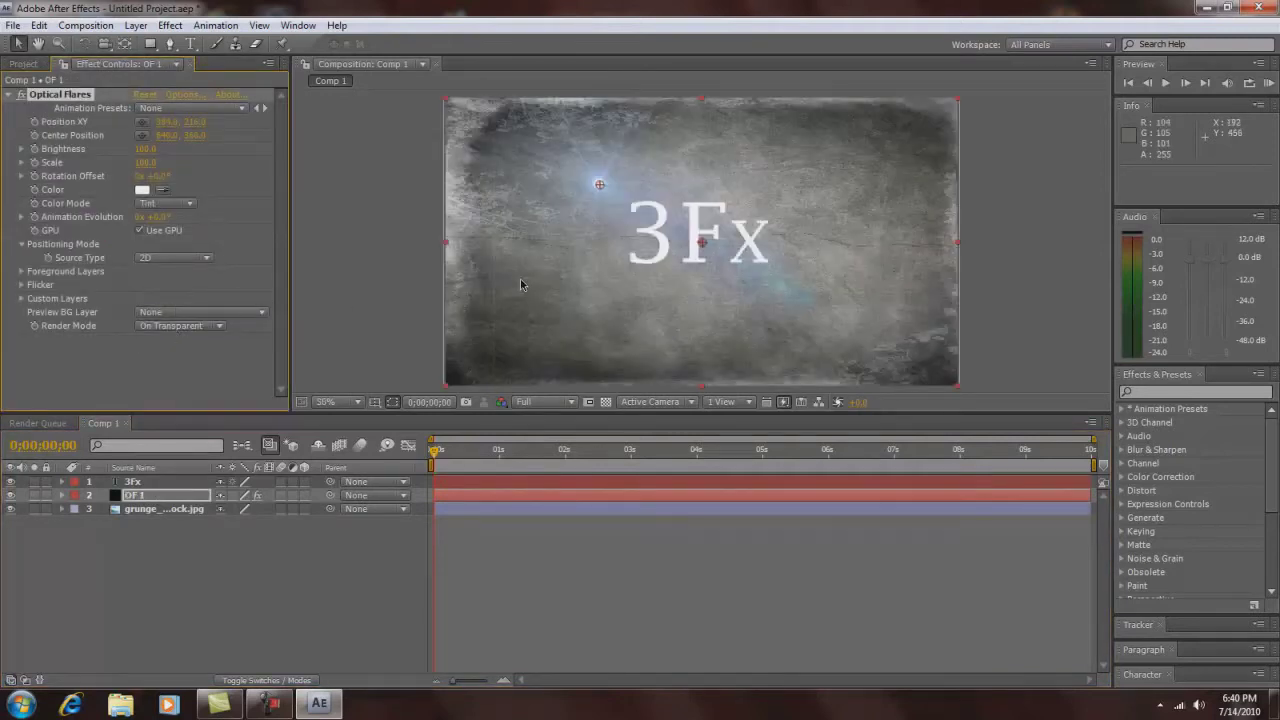
Delete the grunge texture layer from the timeline.
scroll(522, 286, "up", 1)
left_click(141, 509)
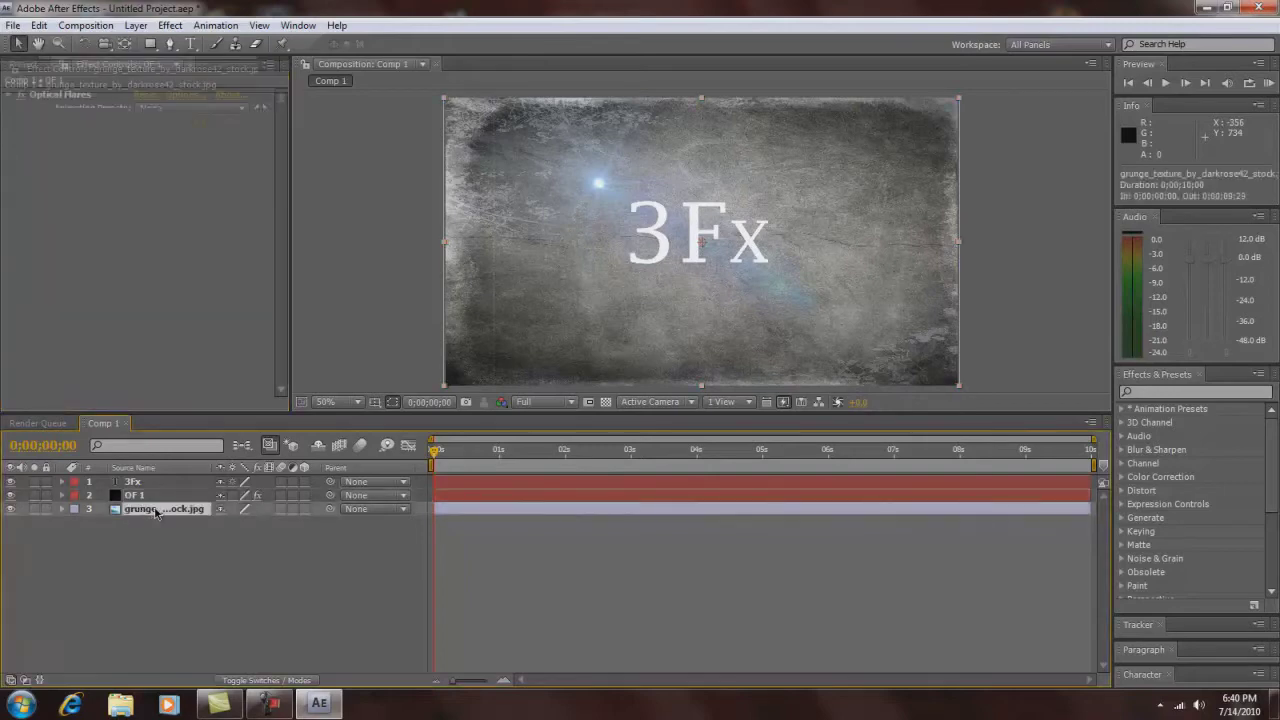
key("Delete")
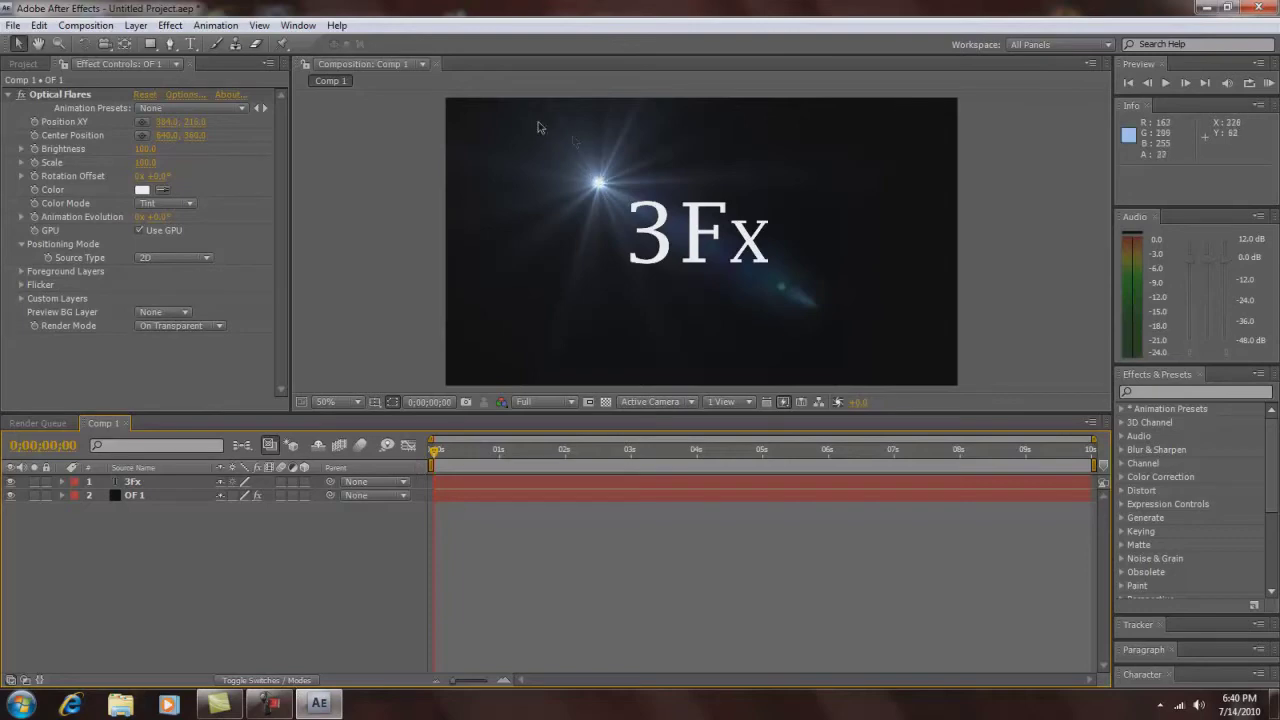
Open Optical Flares Options and clear all existing flare objects.
left_click(177, 95)
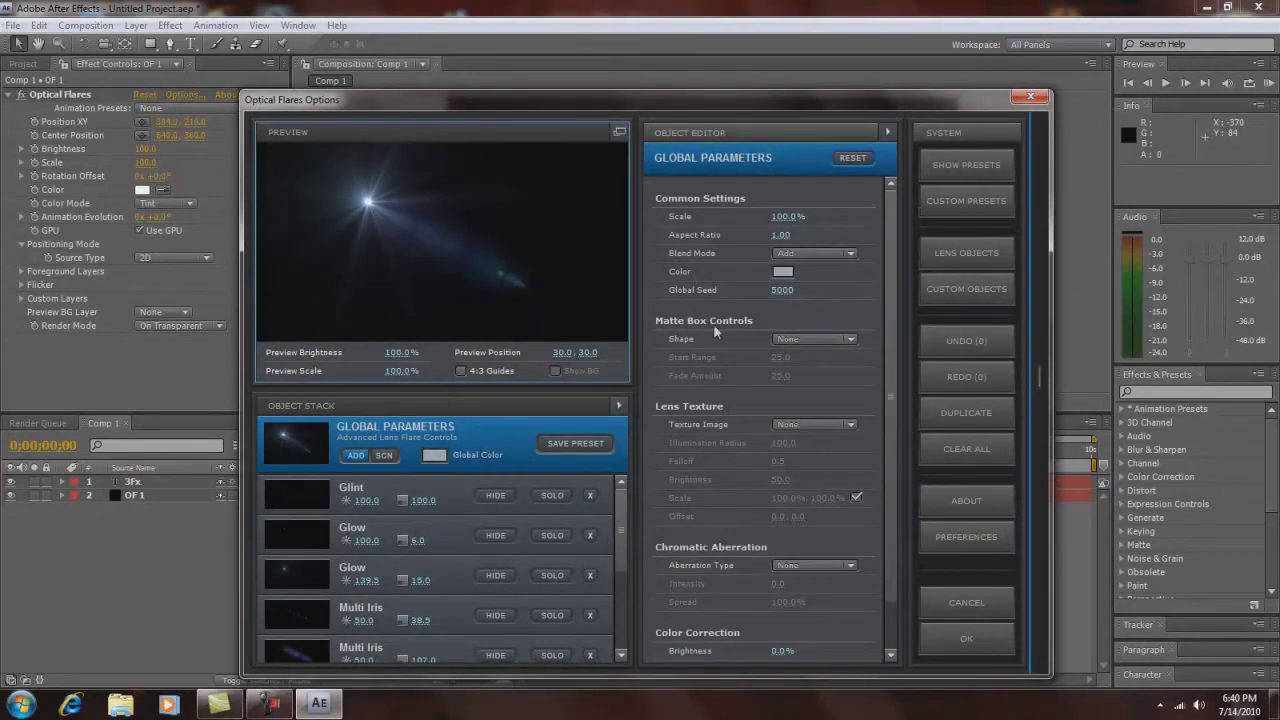
scroll(889, 267, "down", 1)
scroll(889, 267, "up", 1)
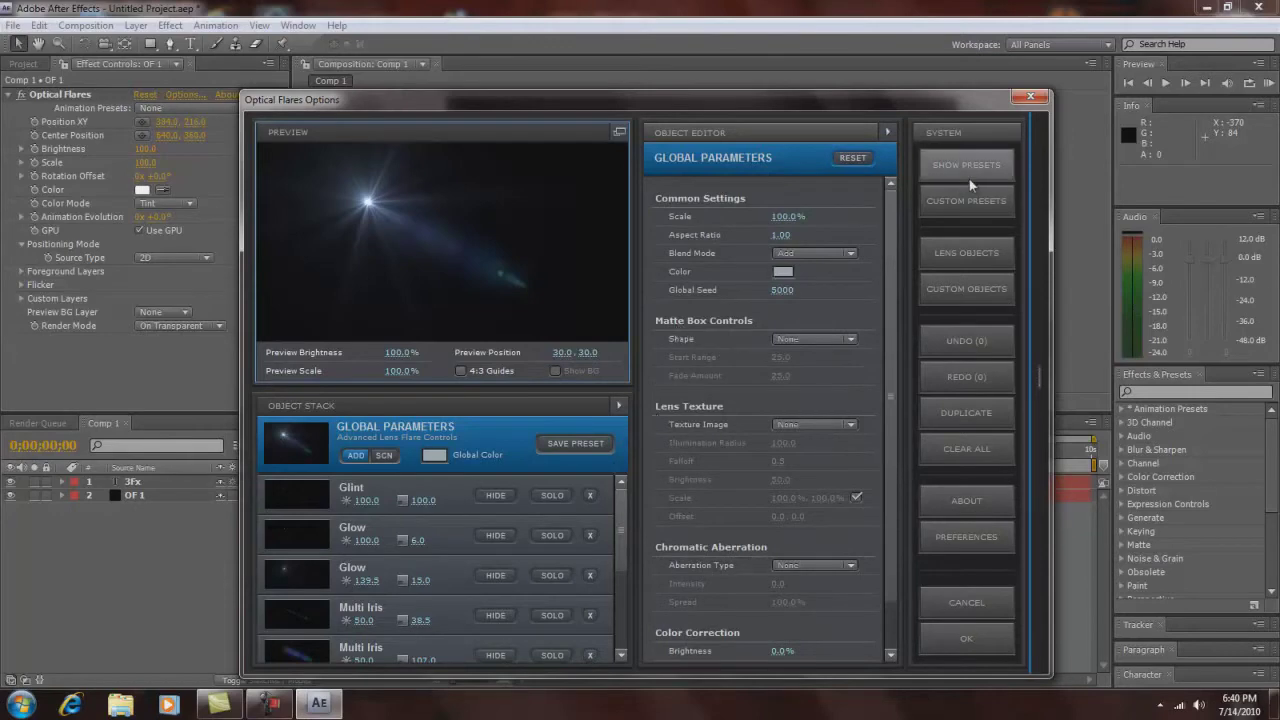
left_click(966, 252)
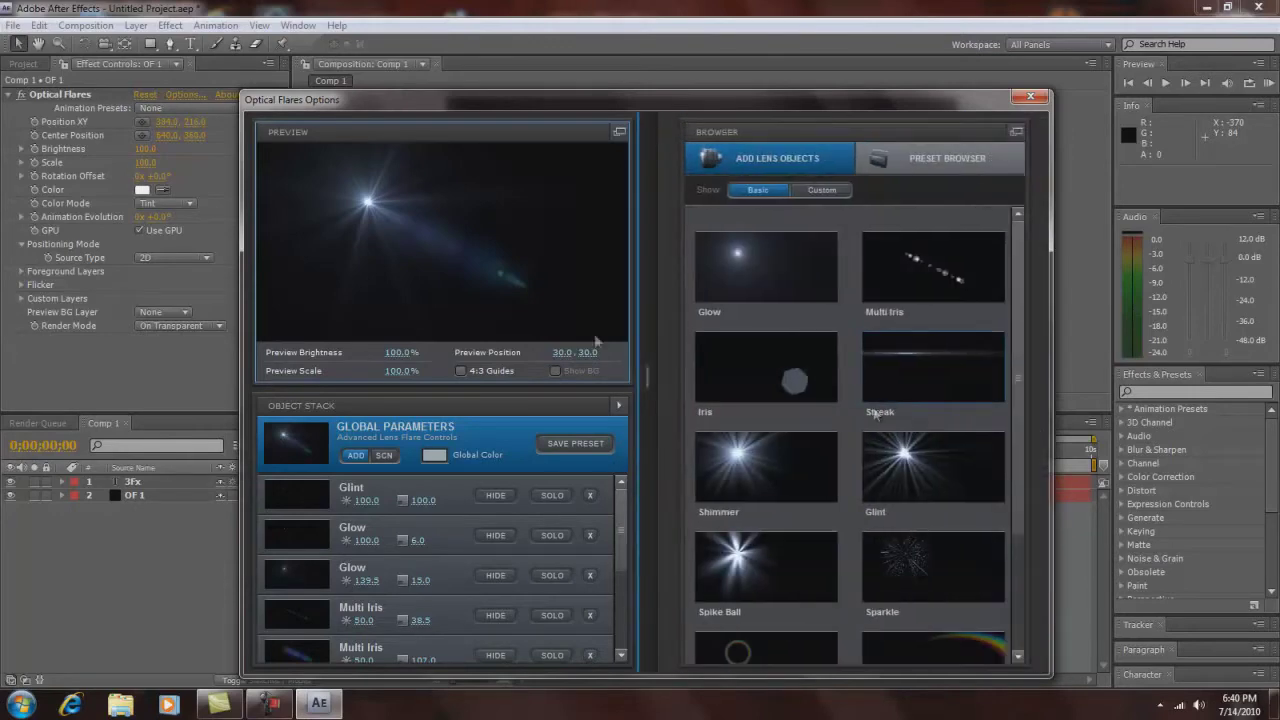
left_click(935, 460)
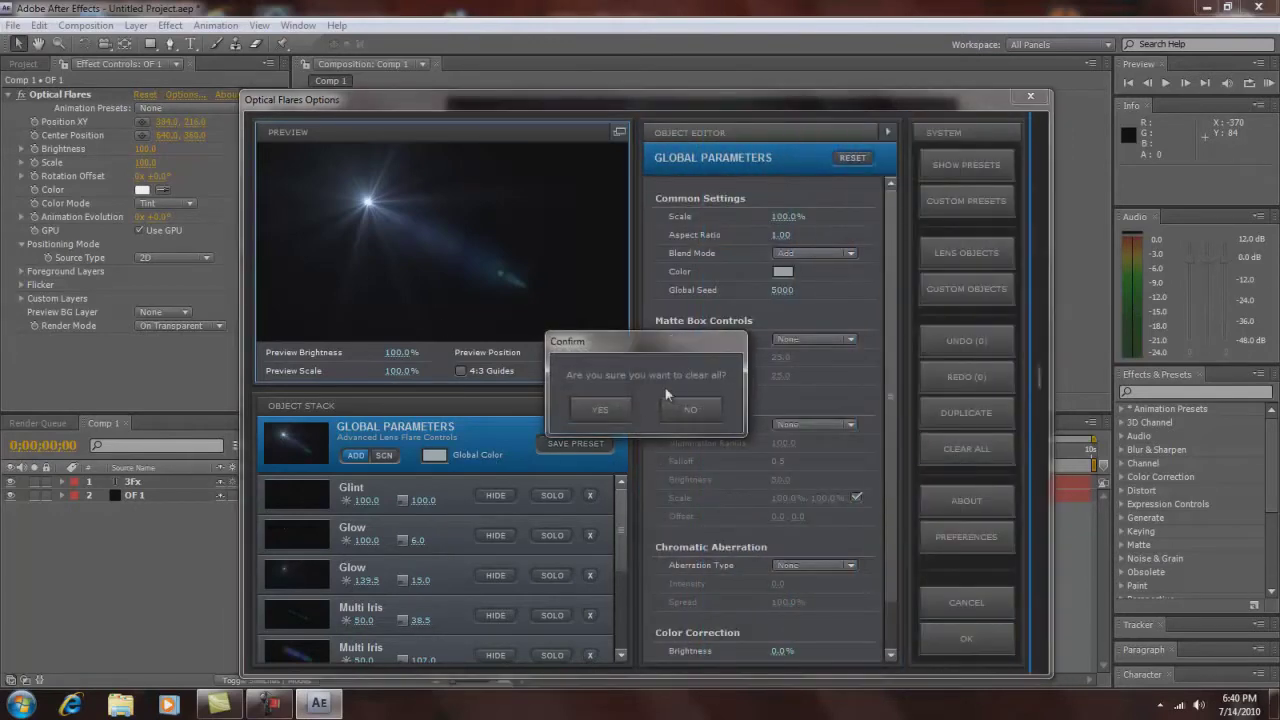
left_click(600, 409)
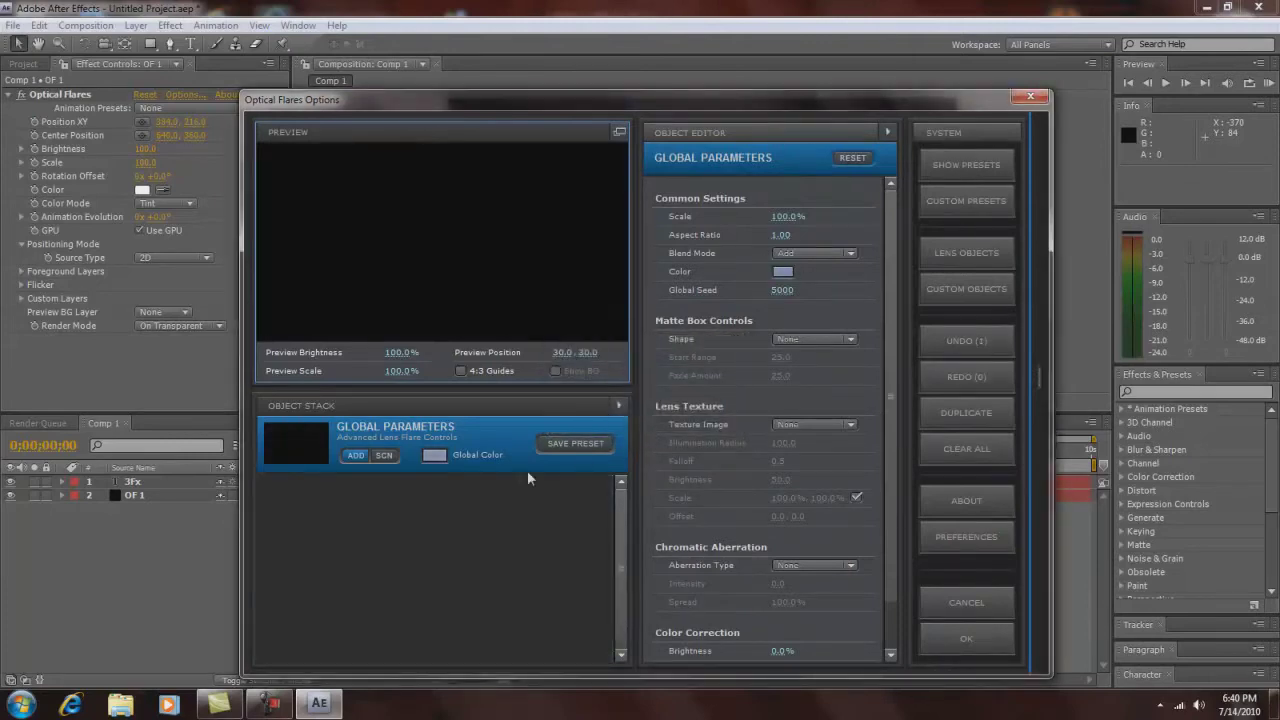
Preview the Light presets (Beam, Beached, Blue Spark, Crazy Light, Gold Spot) and the _Custom Presets folder.
left_click(966, 165)
left_click(895, 266)
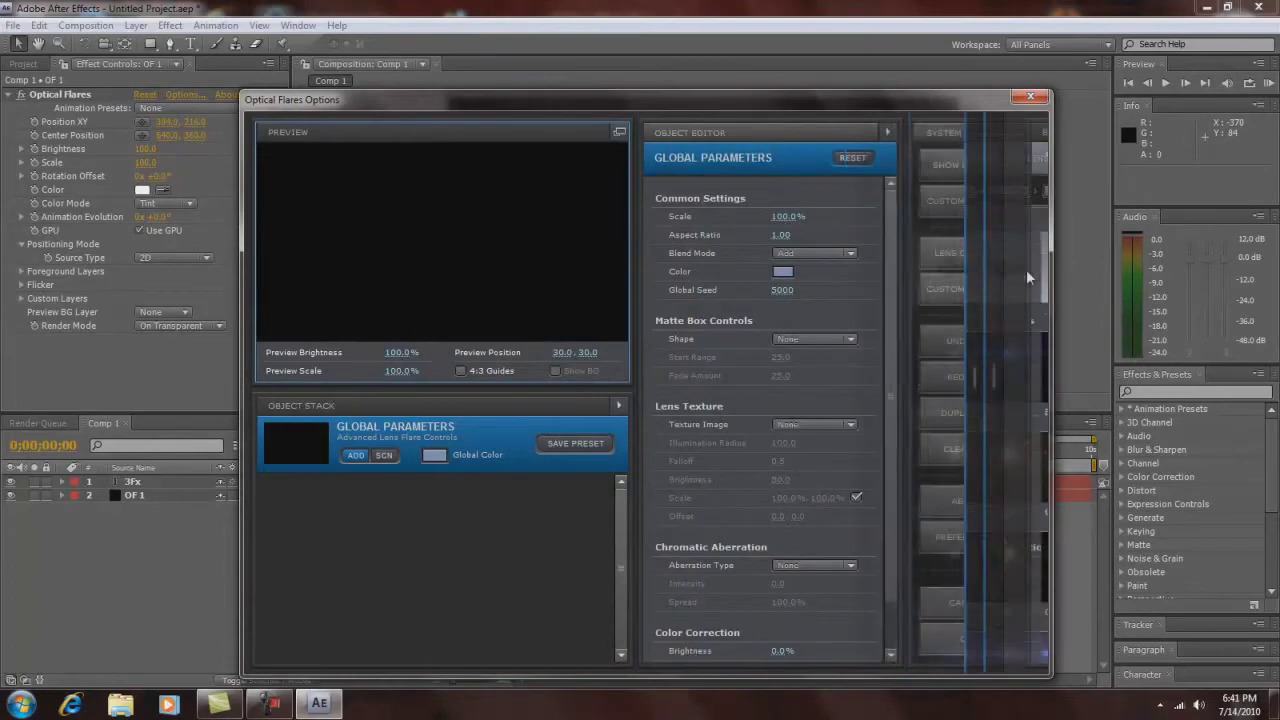
scroll(1000, 278, "down", 1)
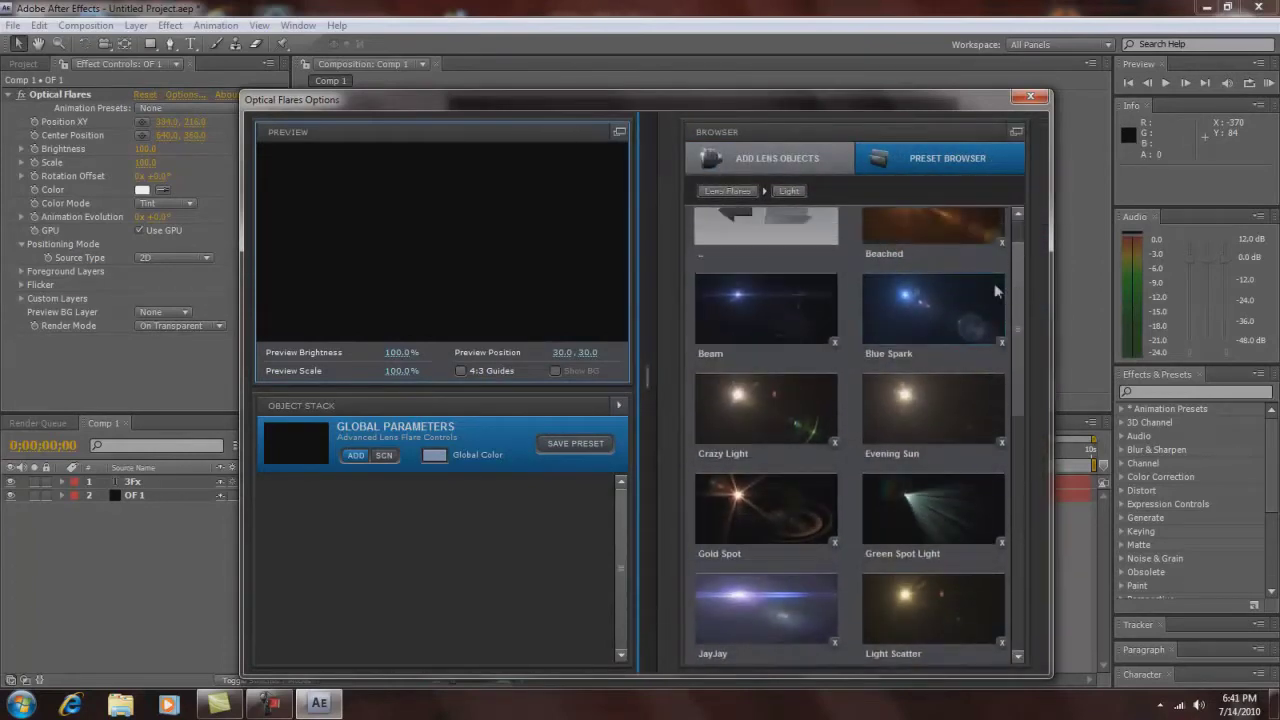
left_click(836, 295)
left_click(955, 238)
left_click(933, 308)
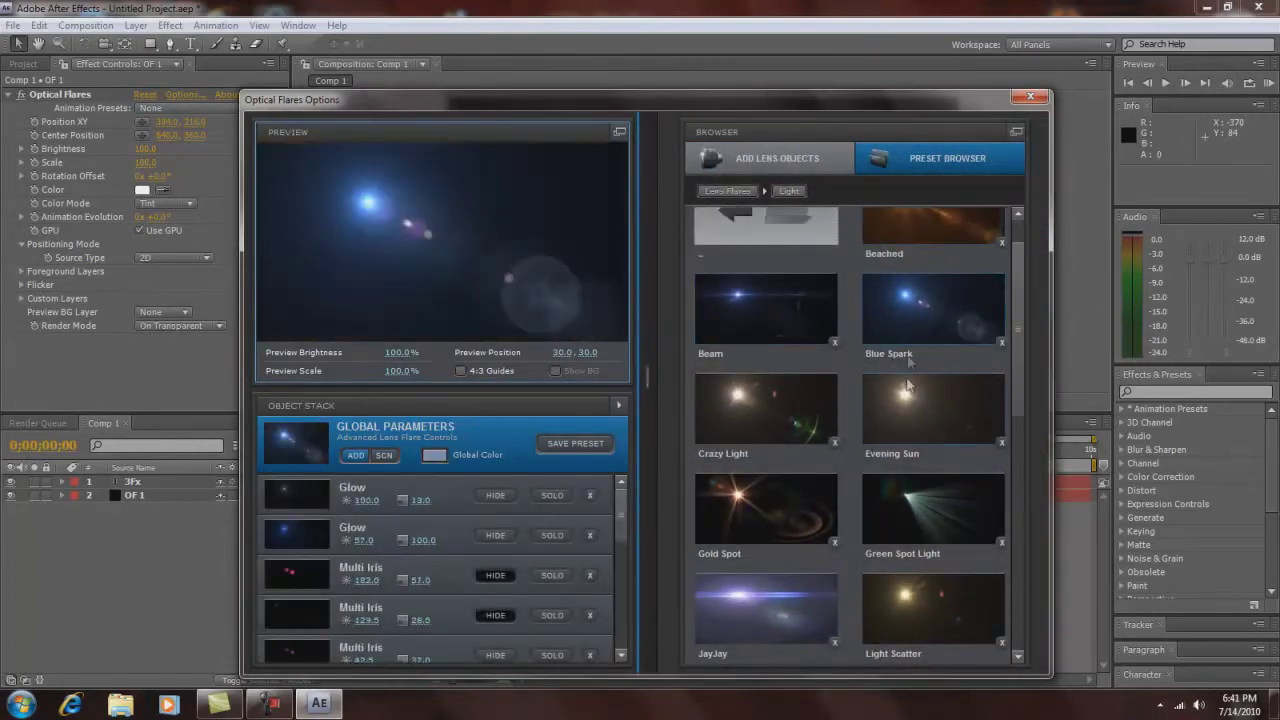
left_click(766, 408)
left_click(786, 512)
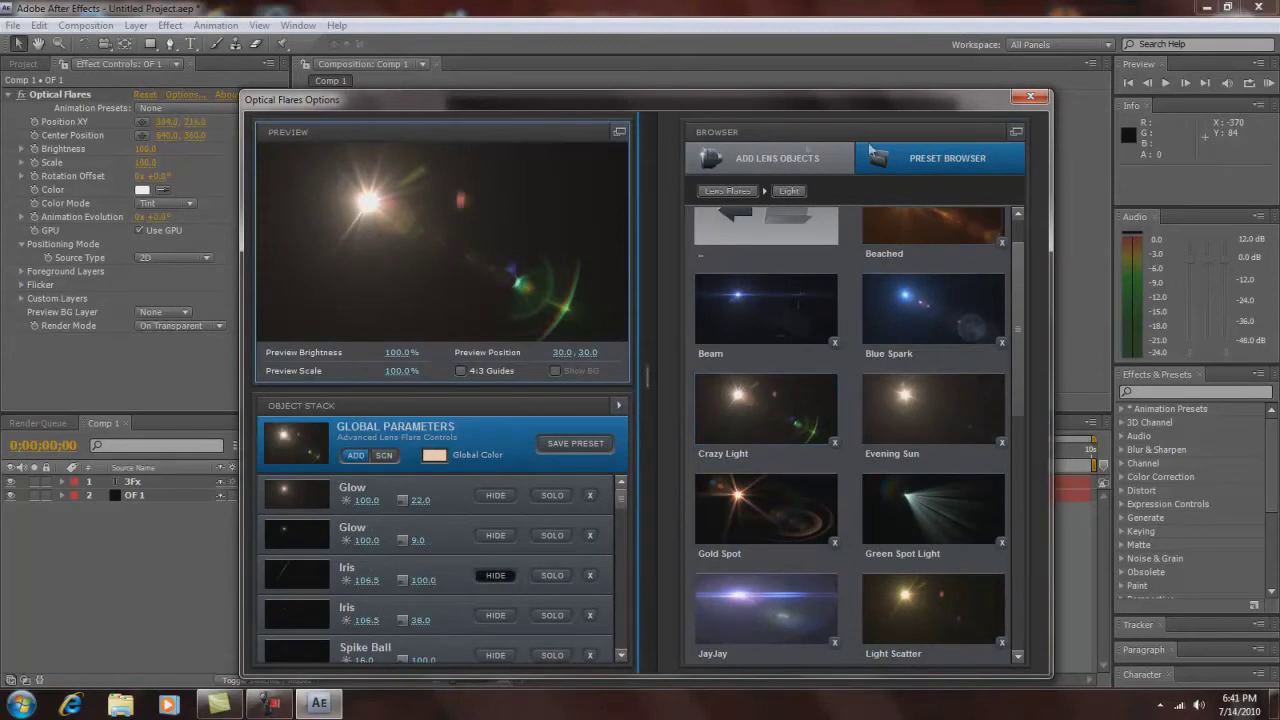
left_click(727, 190)
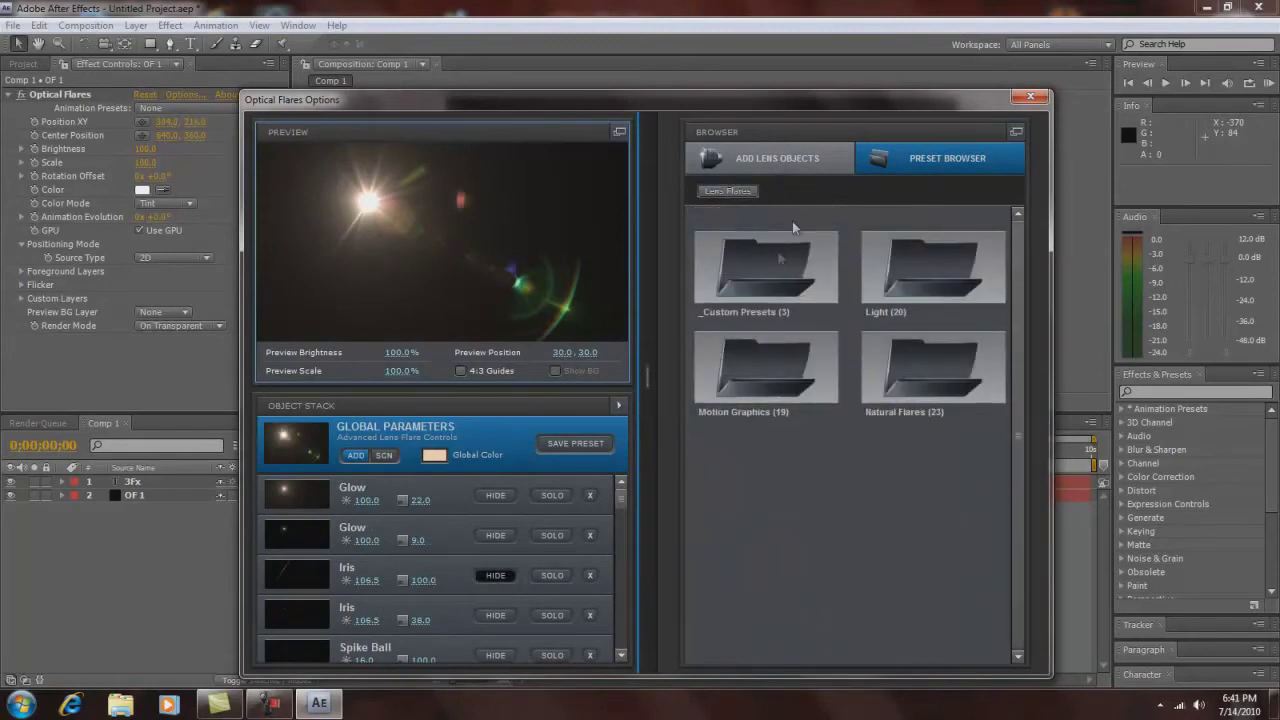
left_click(798, 268)
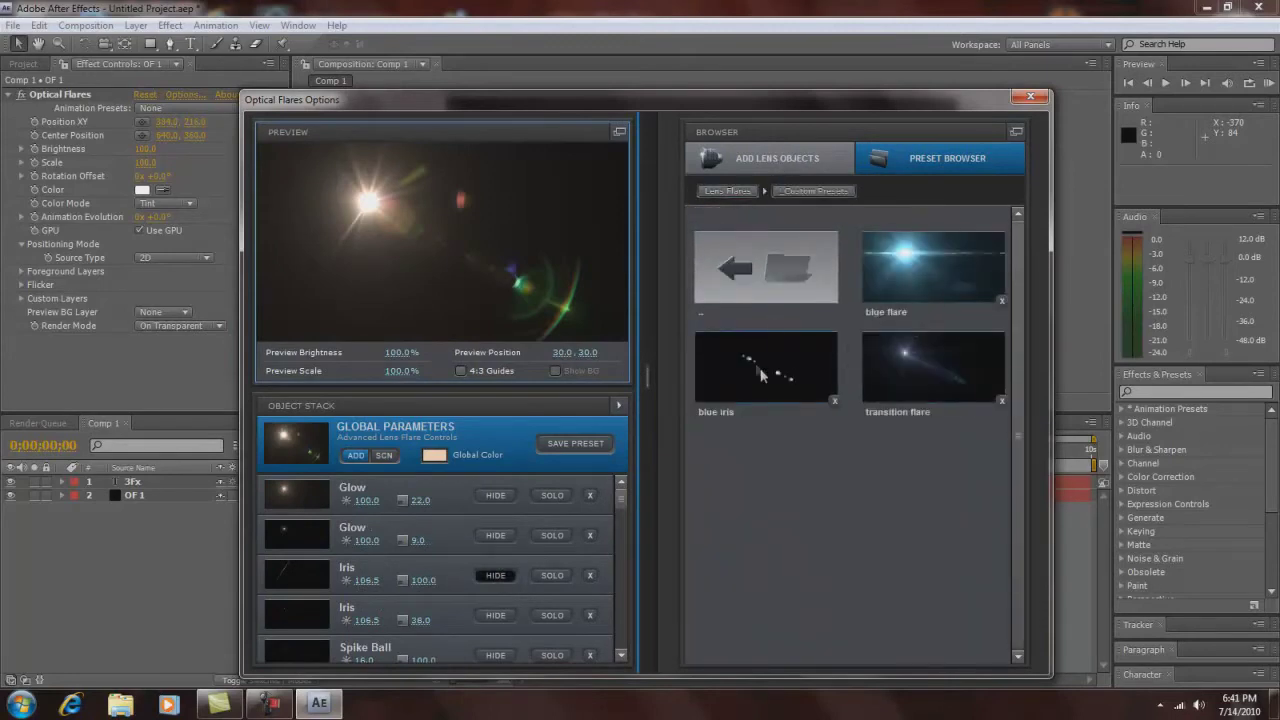
Clear all lens objects again and add a single Glow element to the flare.
left_click(812, 155)
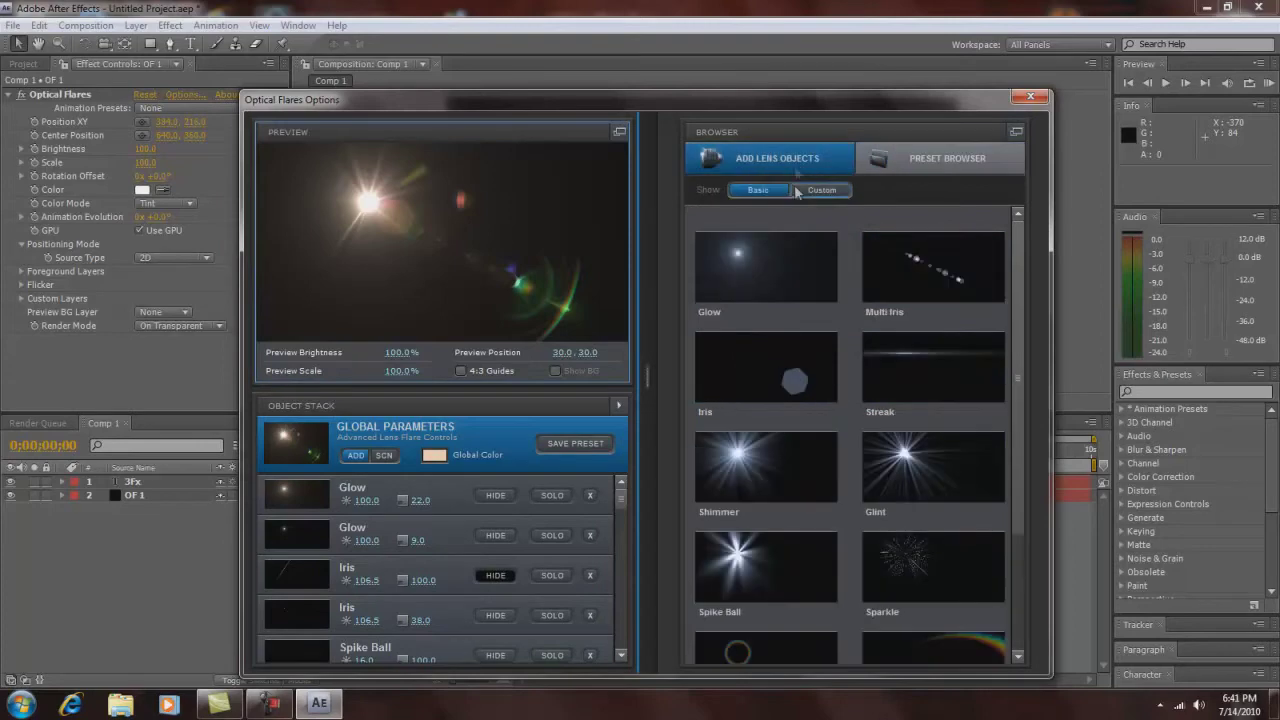
left_click(720, 286)
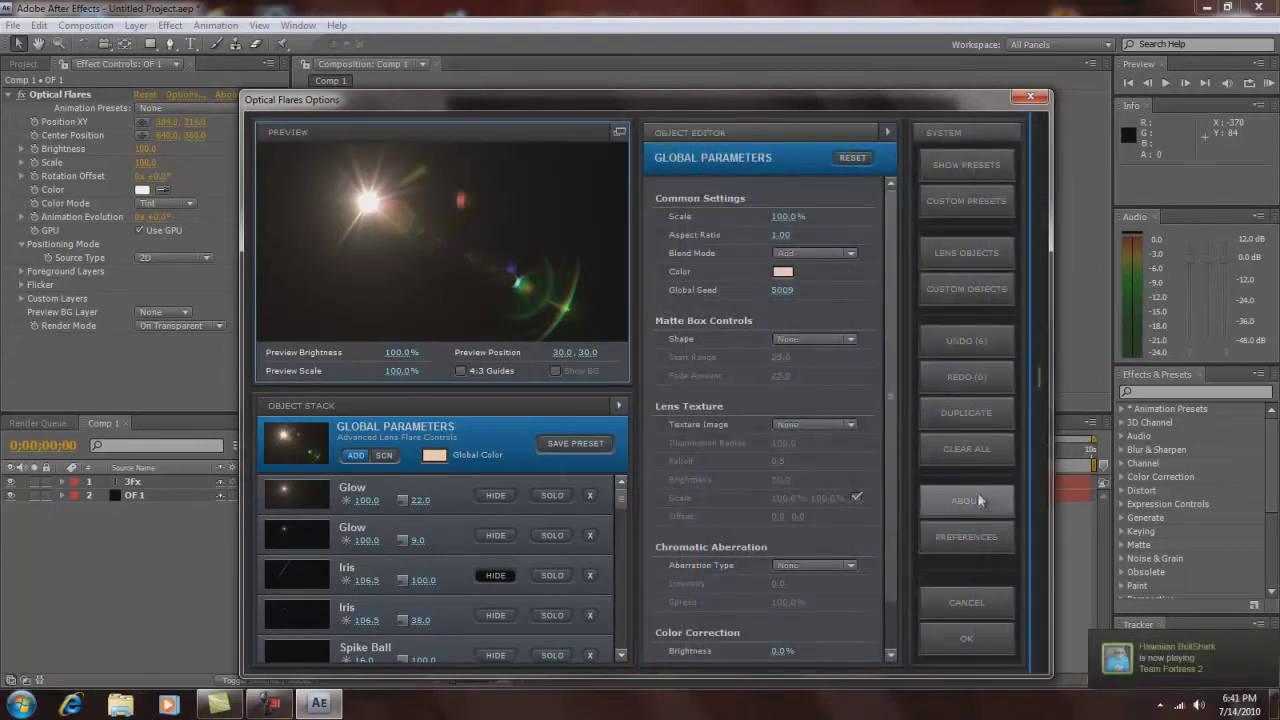
left_click(980, 441)
left_click(600, 409)
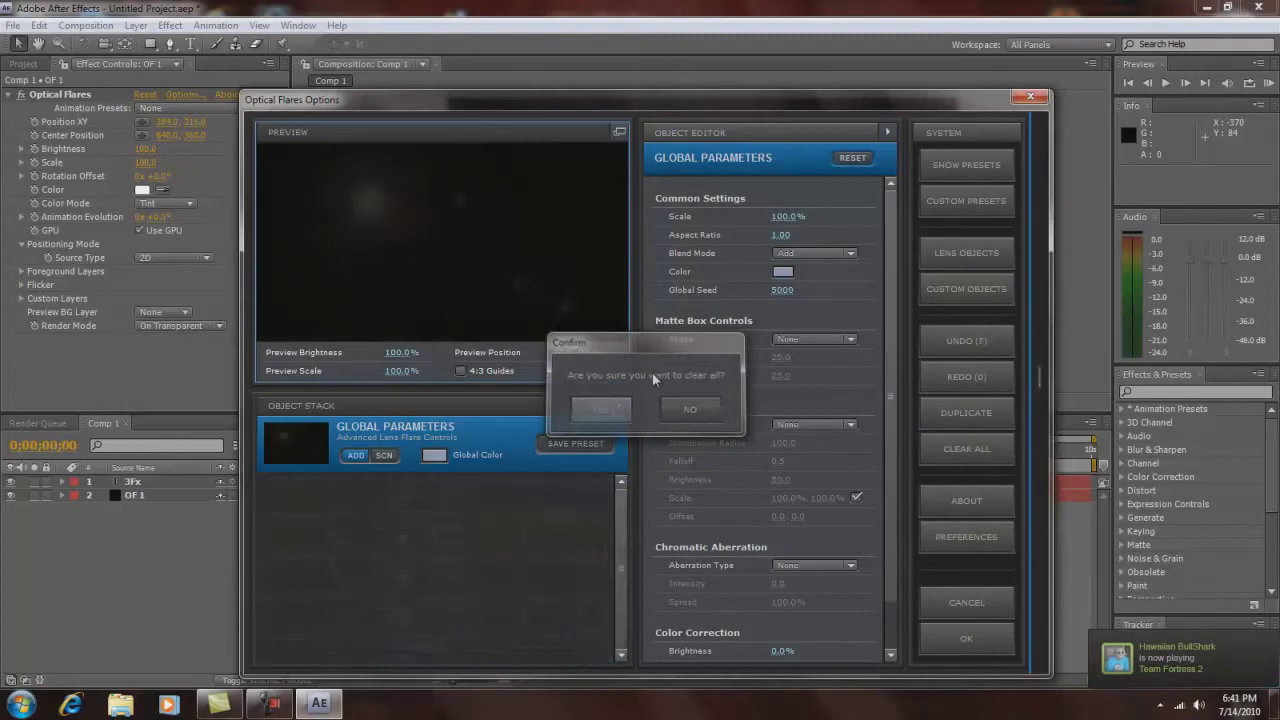
left_click(985, 254)
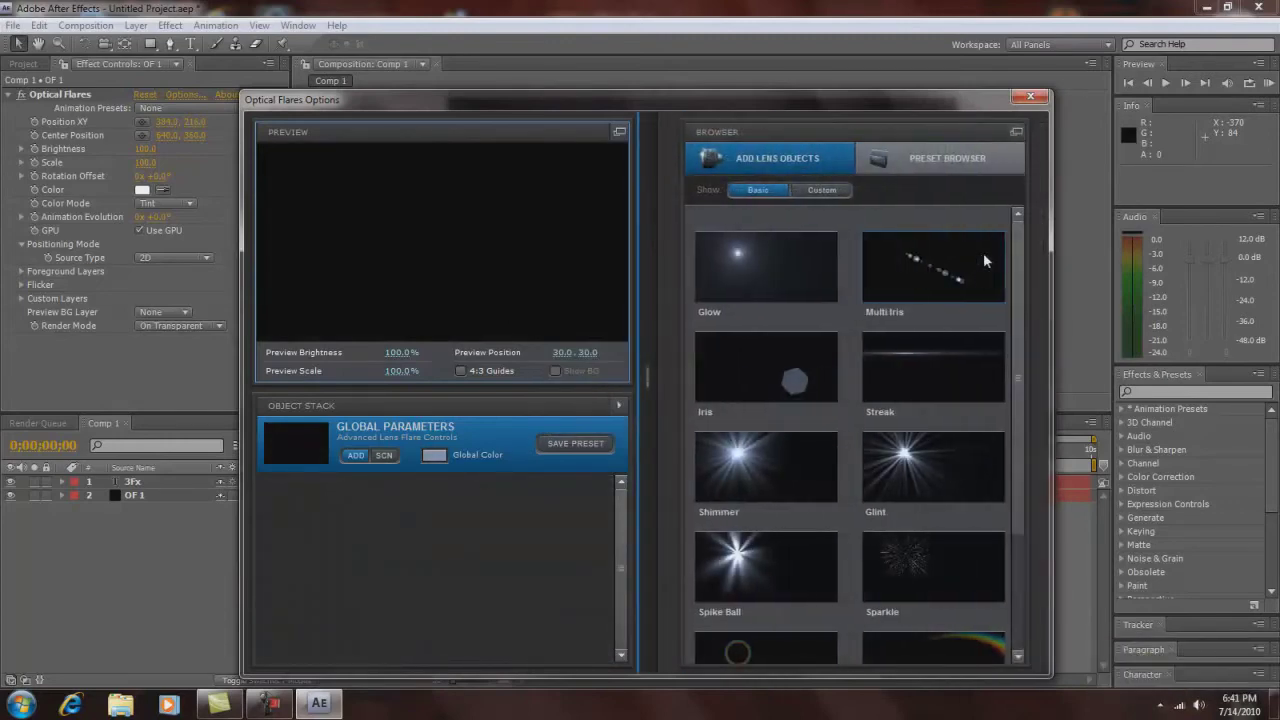
left_click(756, 276)
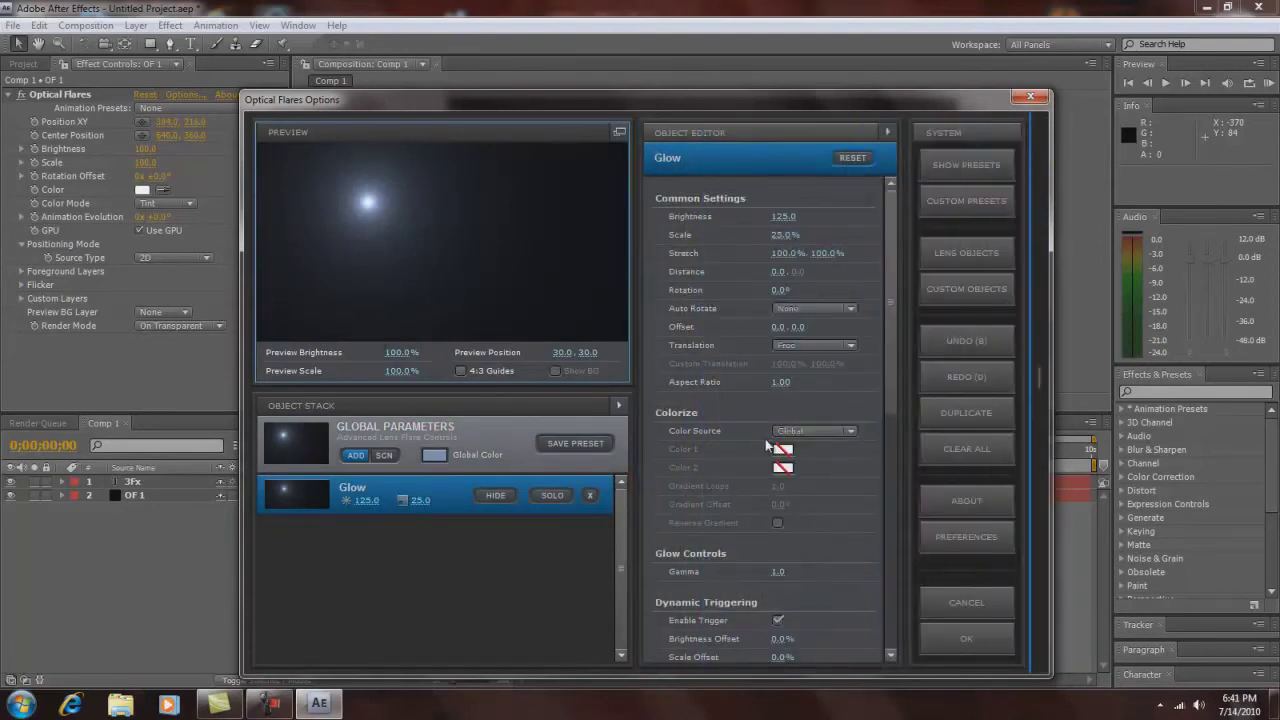
Colour the Glow light blue and set its brightness to 134 and scale to 40.5.
left_click(781, 449)
mouse_move(858, 462)
left_mouse_down()
mouse_move(860, 441)
mouse_move(862, 452)
left_mouse_up()
left_click_drag(720, 420, 736, 370)
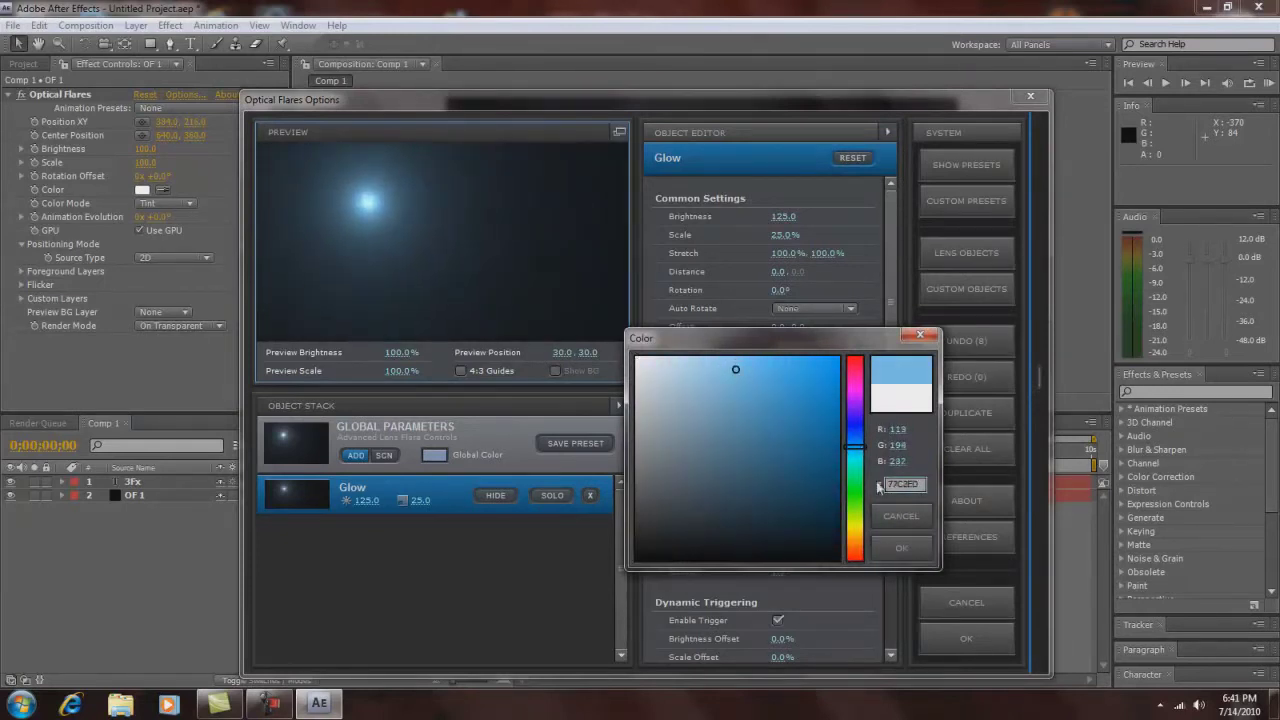
left_click(897, 550)
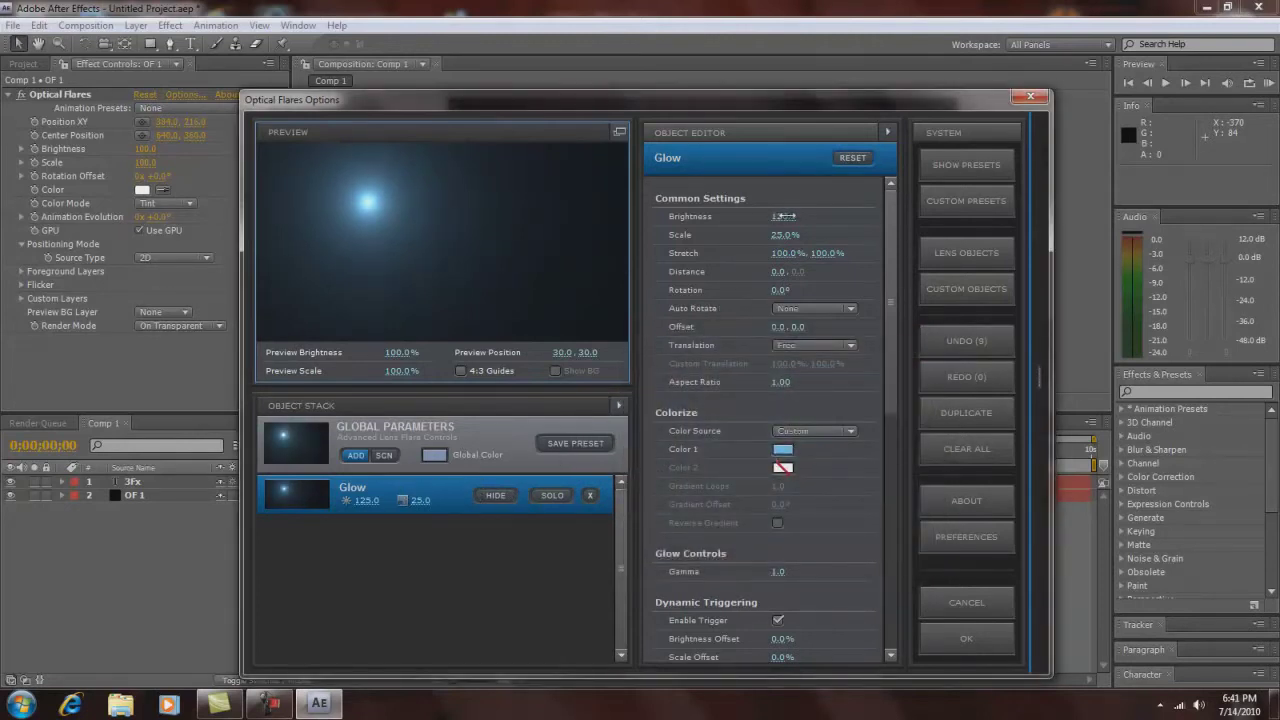
left_click_drag(783, 216, 771, 260)
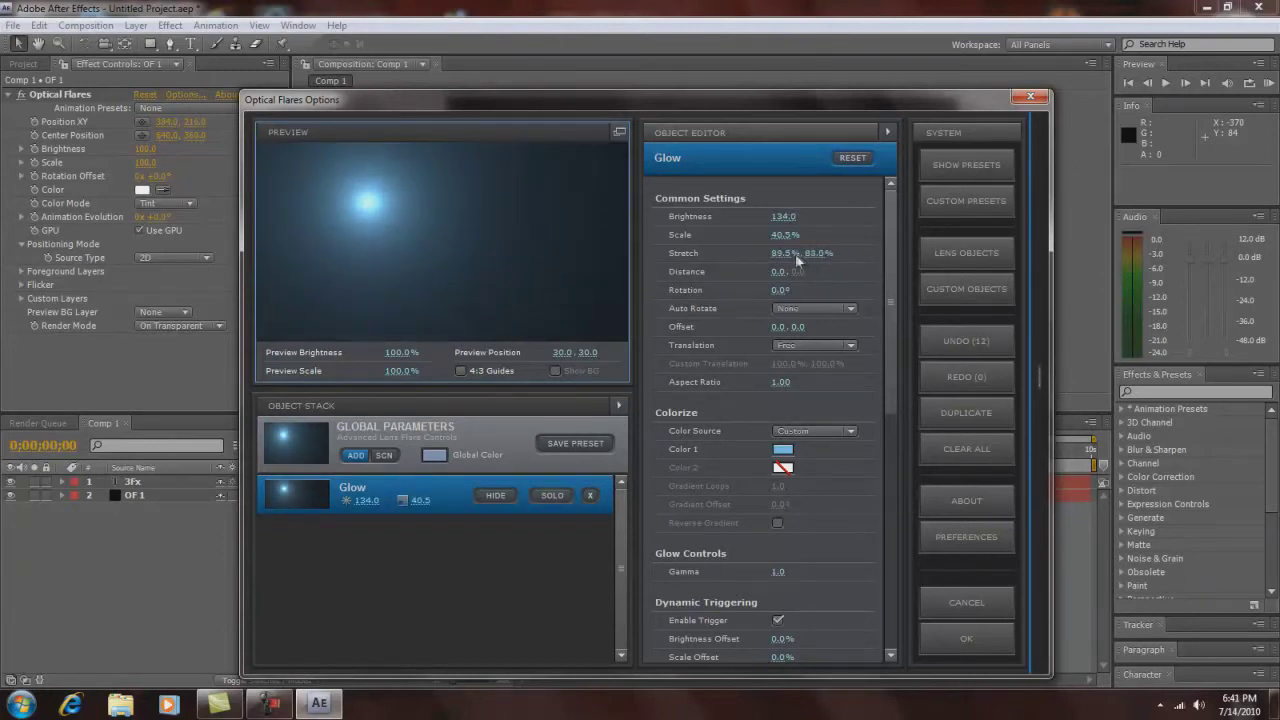
left_click(966, 252)
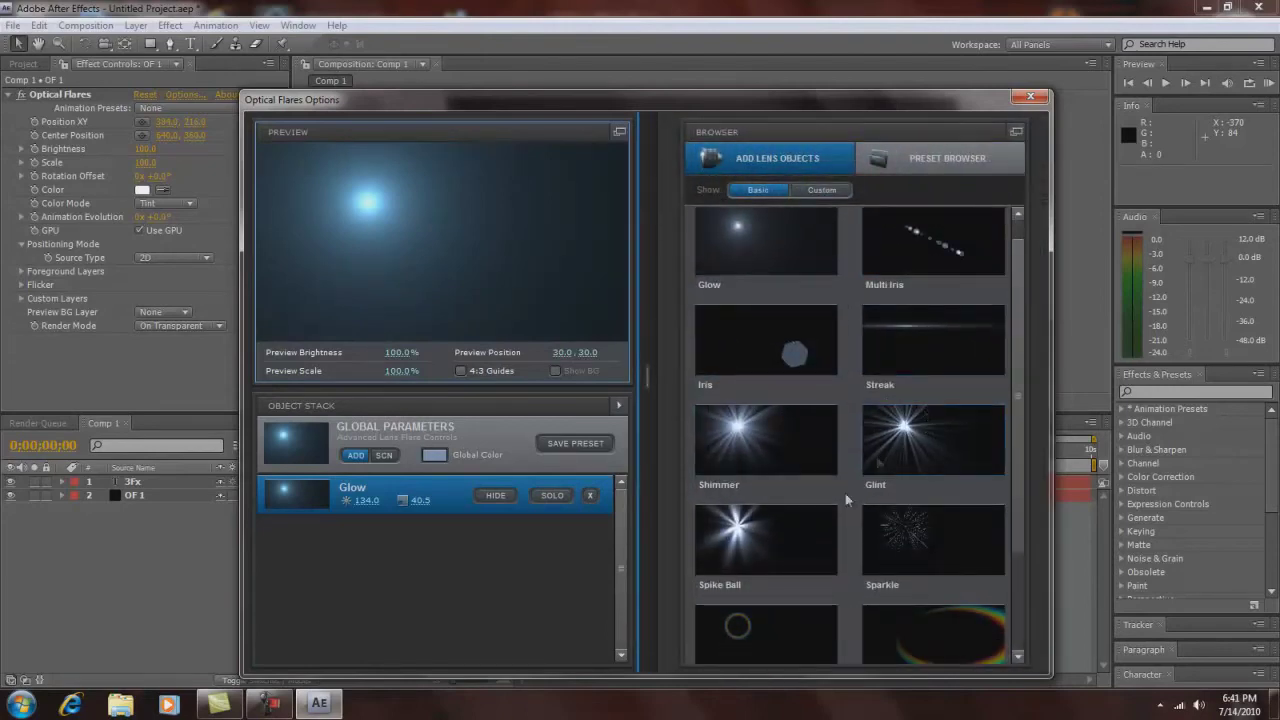
Add a Shimmer element with brightness 111.5, scale 44.5 and stretch 57%/62.5%.
left_click(781, 443)
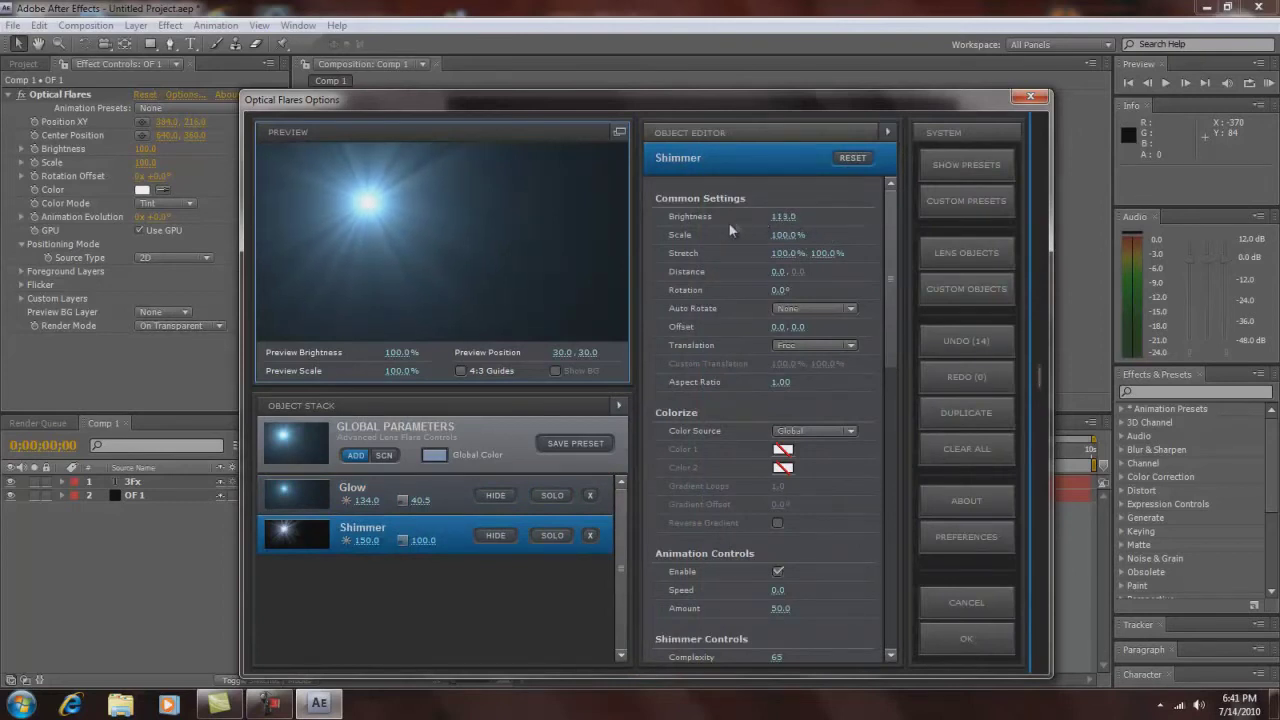
left_click_drag(729, 226, 709, 242)
left_click_drag(786, 253, 745, 260)
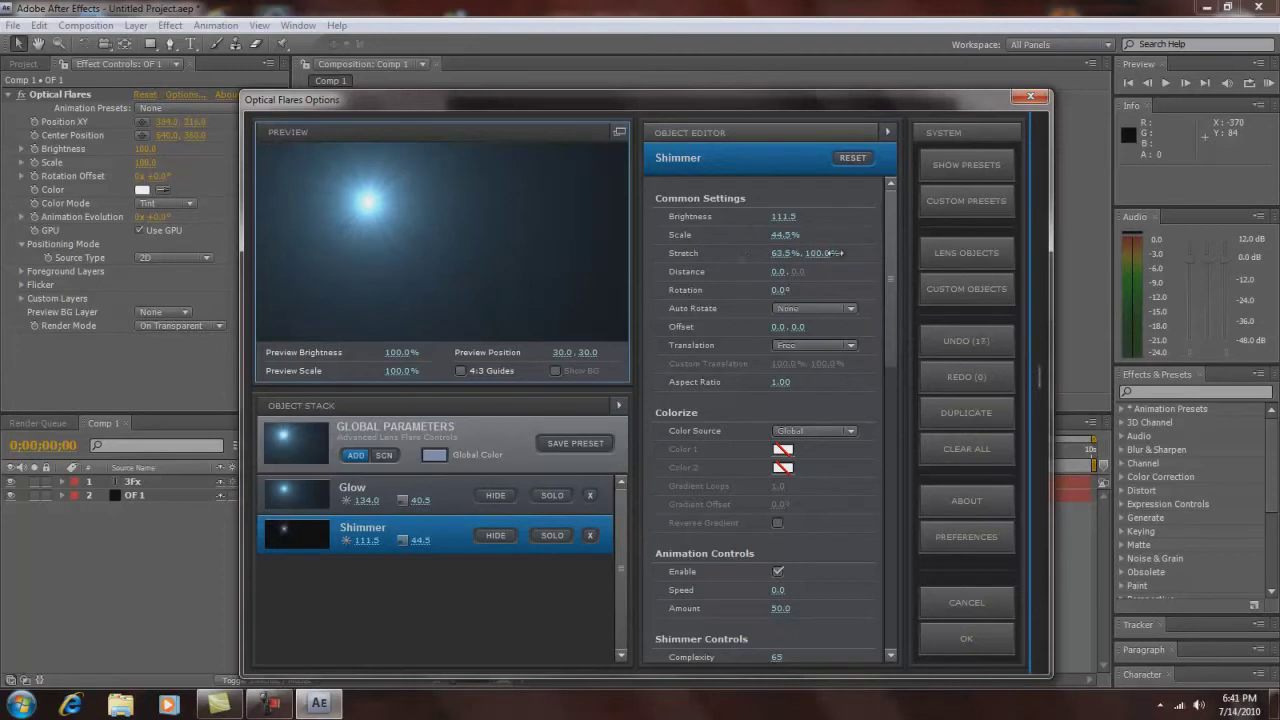
left_click_drag(838, 253, 764, 256)
Tint the Shimmer's Color 1 a light cyan.
left_click(782, 449)
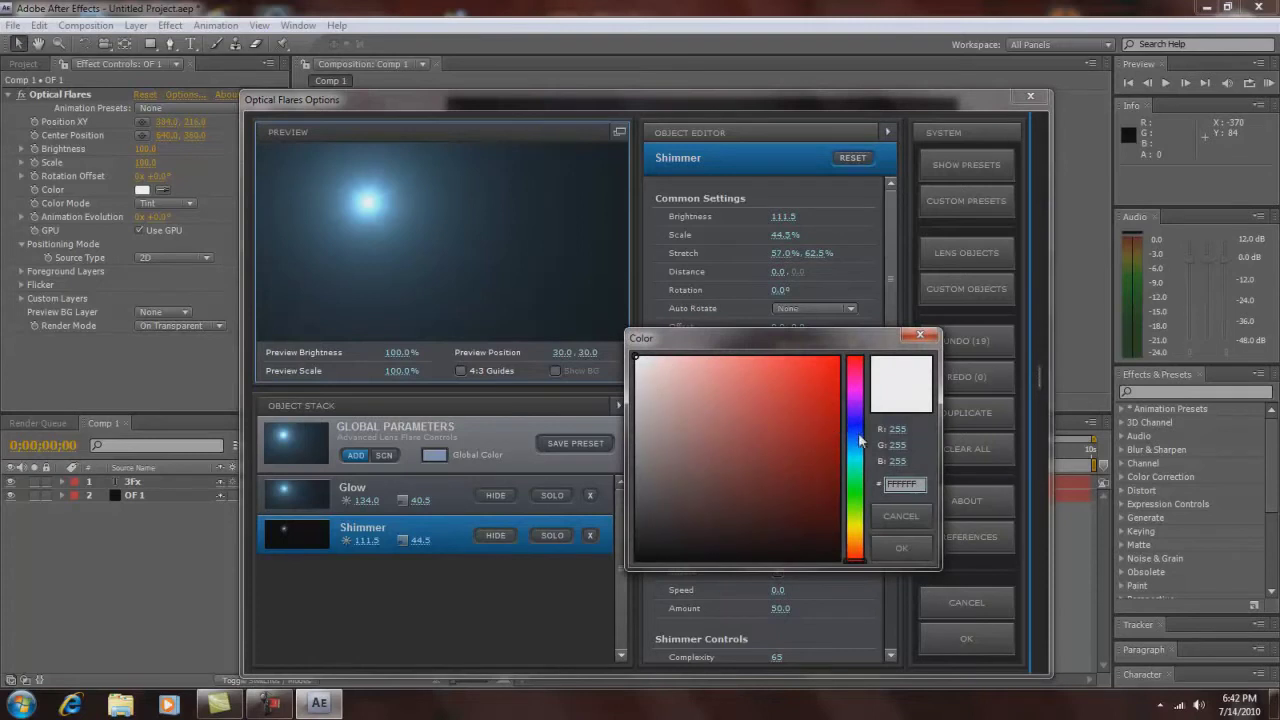
left_click_drag(858, 432, 860, 456)
left_click_drag(770, 408, 711, 389)
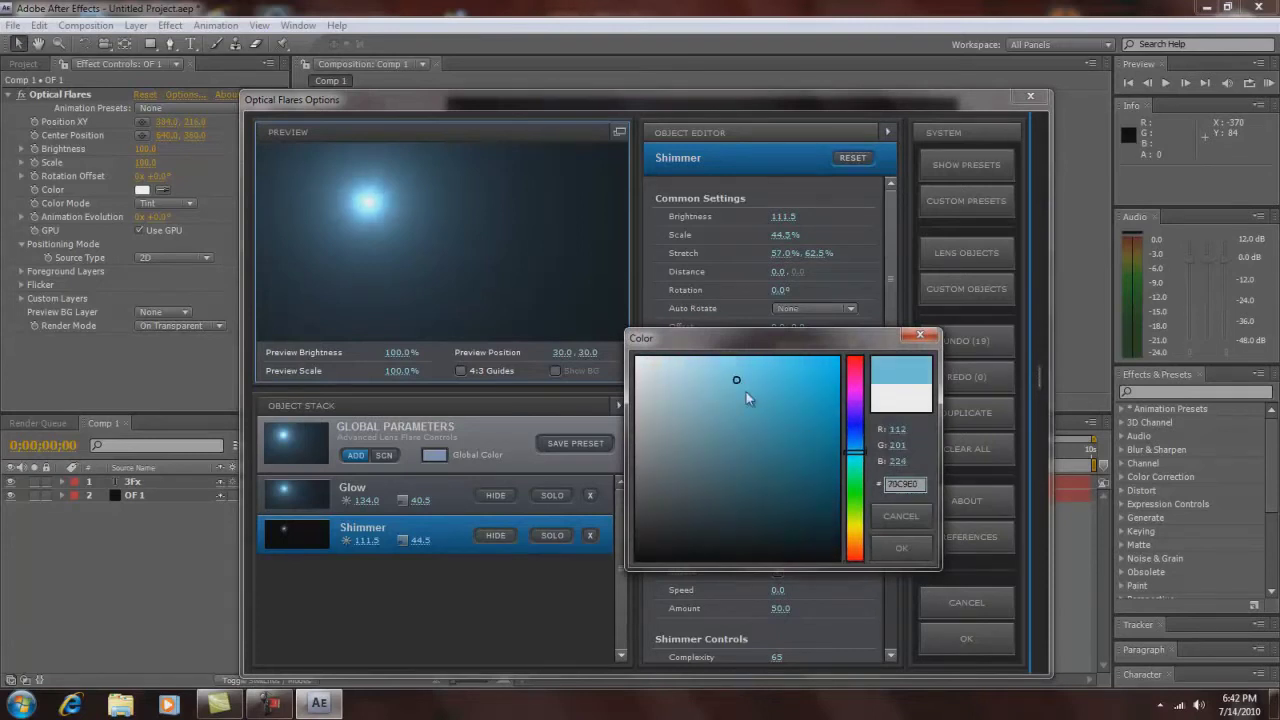
left_click(901, 548)
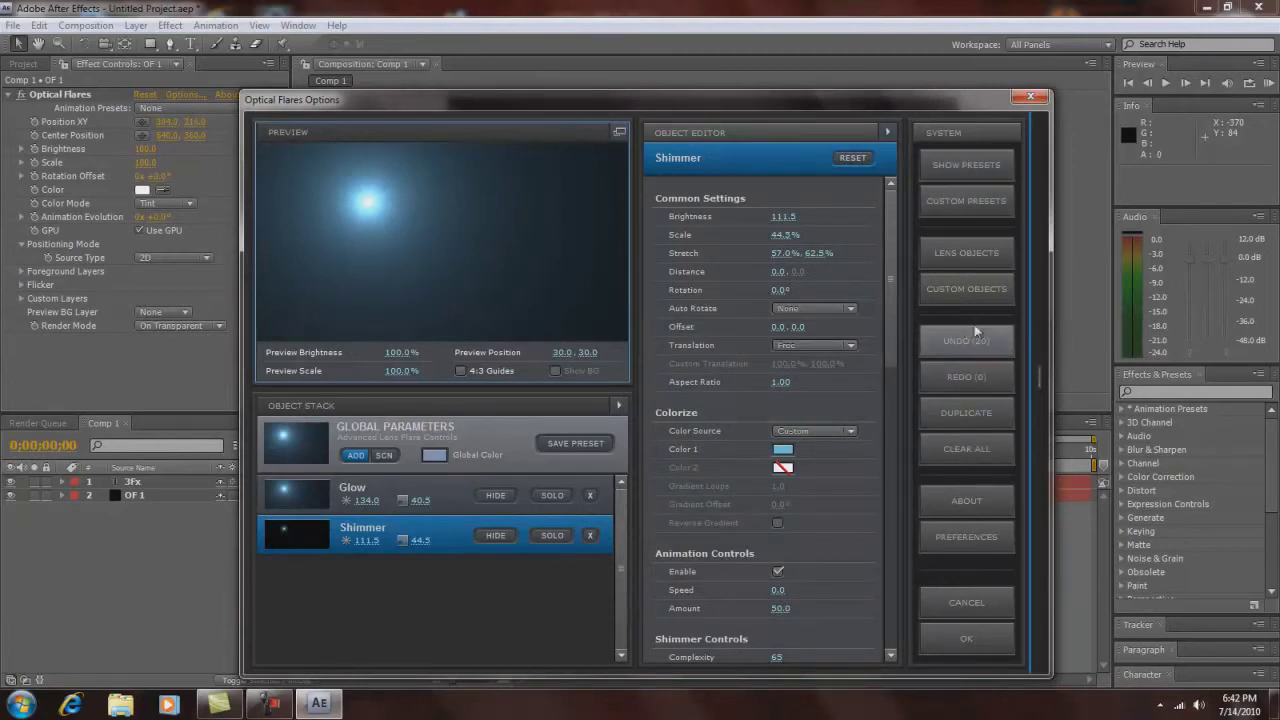
Apply the flare and place it at the comp's top-left corner, Position XY 5.0, 36.0.
left_click(959, 640)
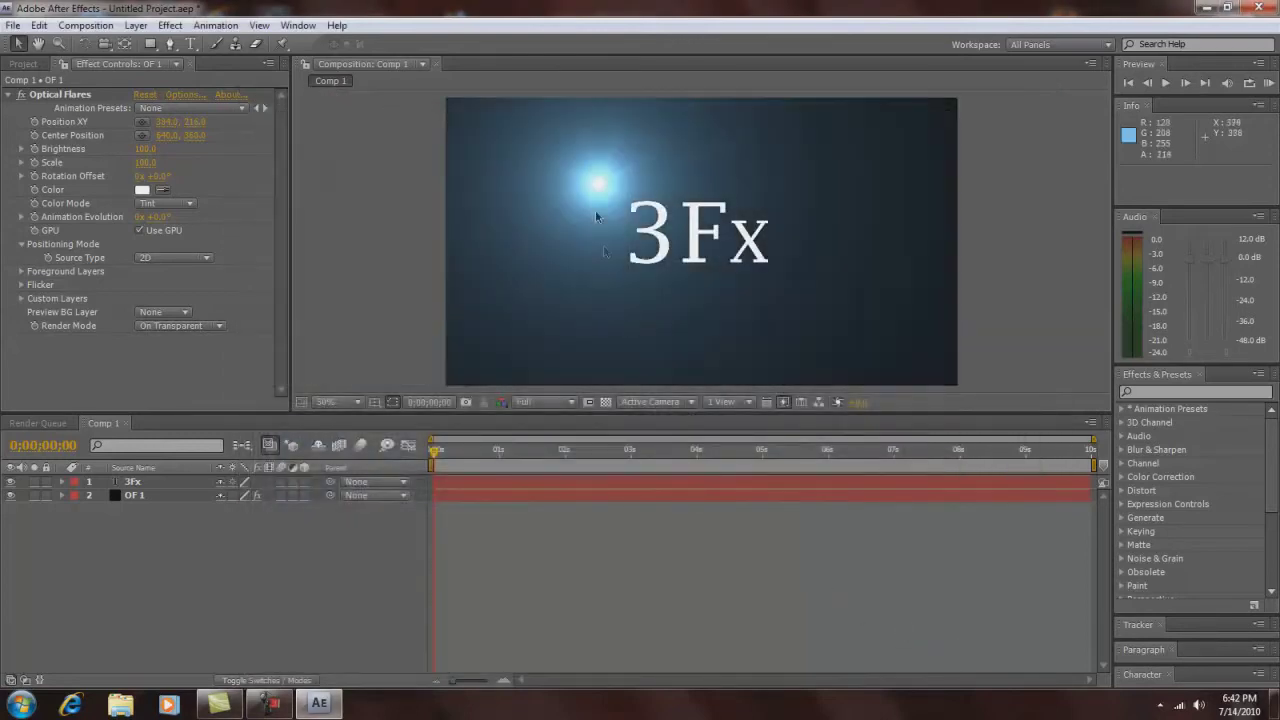
mouse_move(596, 186)
left_mouse_down()
mouse_move(600, 204)
mouse_move(598, 184)
left_mouse_up()
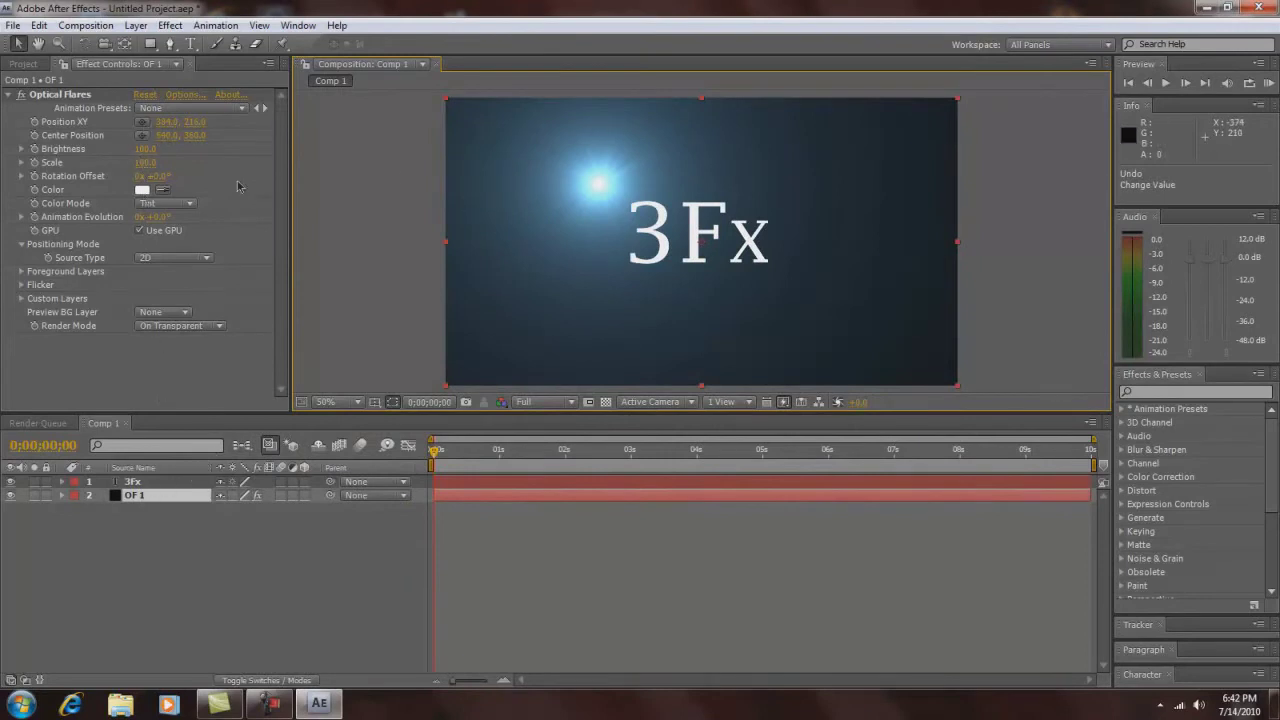
left_click_drag(594, 186, 449, 112)
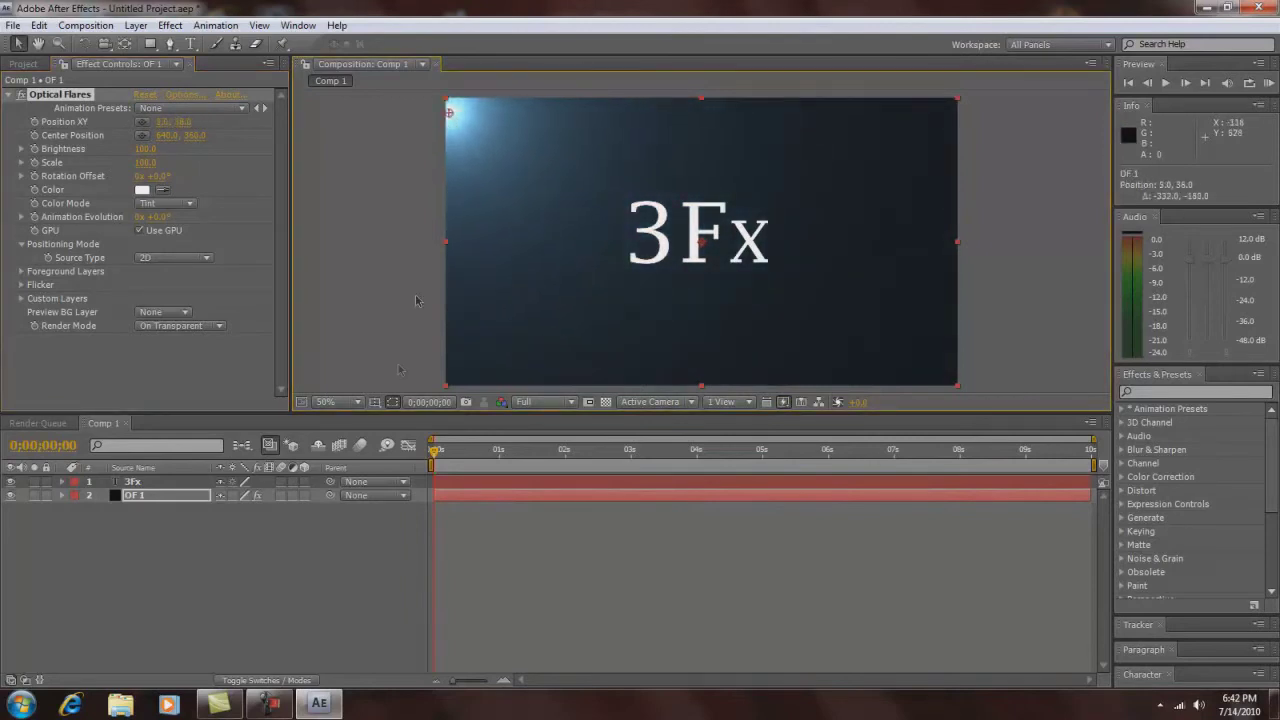
Show the OF 1 layer's Optical Flares properties in the timeline.
left_click(136, 497)
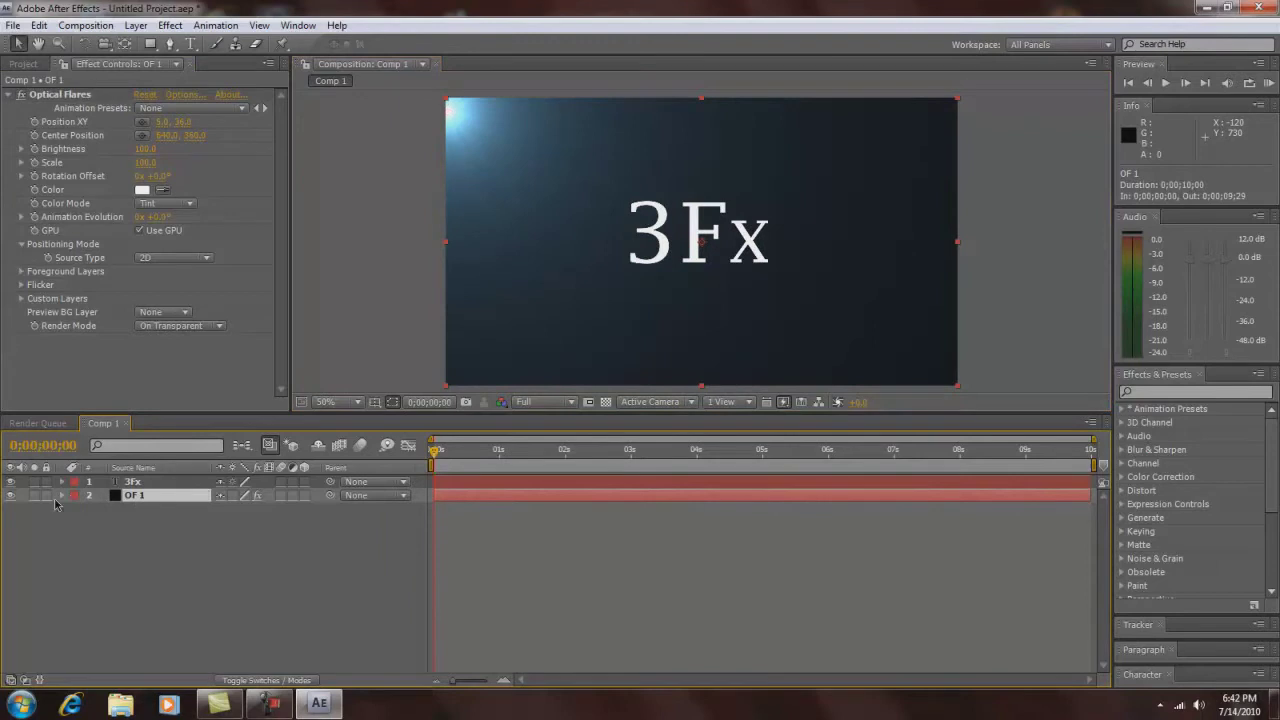
key("e")
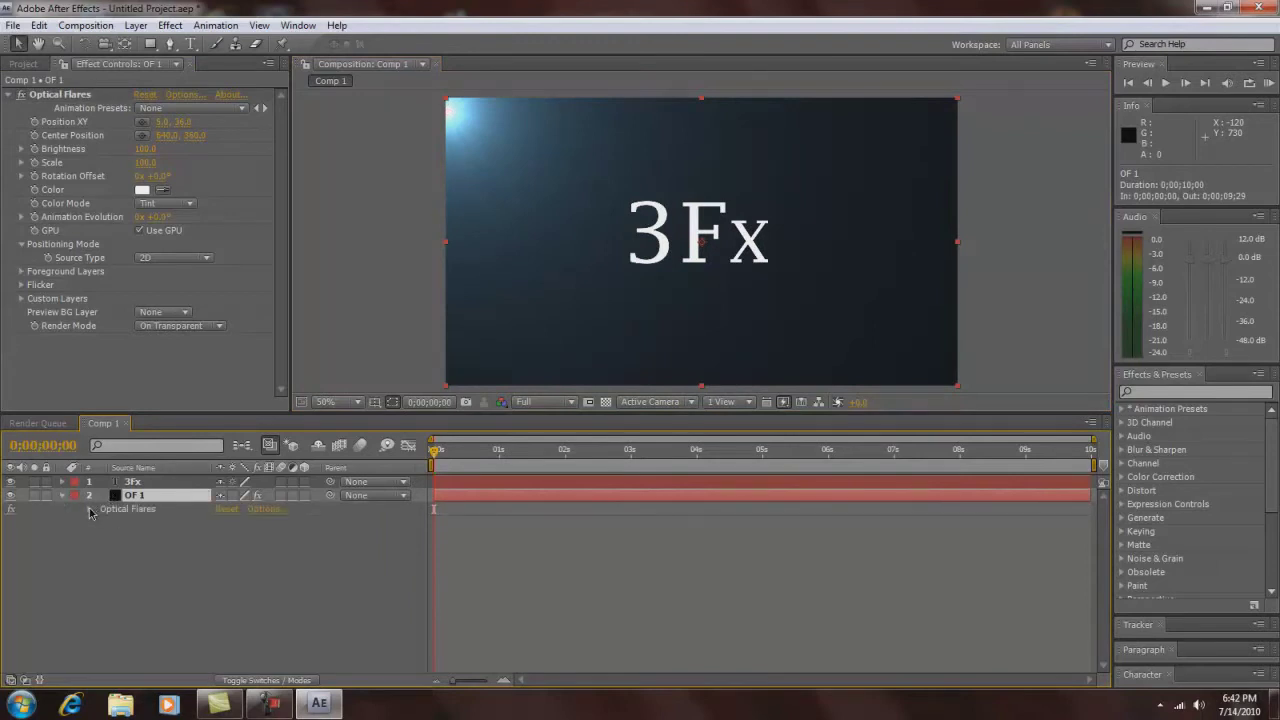
left_click(90, 510)
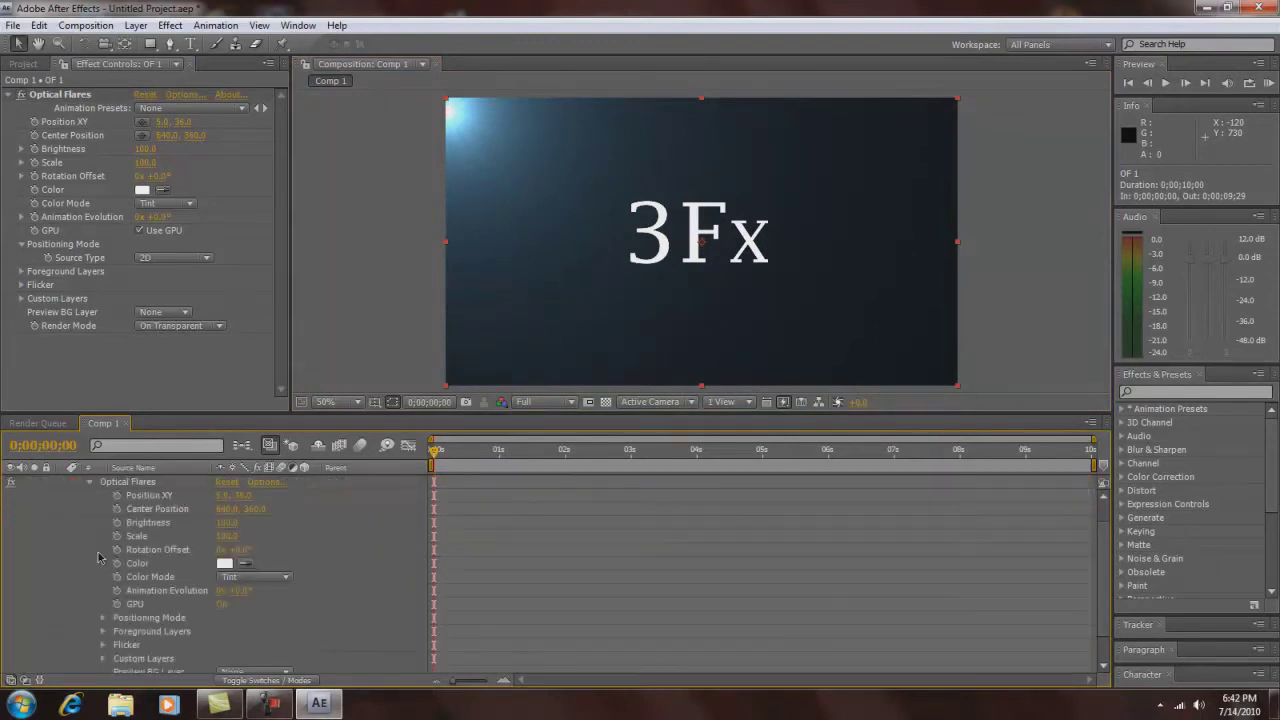
Keyframe flare Position XY from 5.0, 36.0 at 0s to 1279.0, 14.0 at frame 24, and start a Brightness keyframe.
left_click(118, 496)
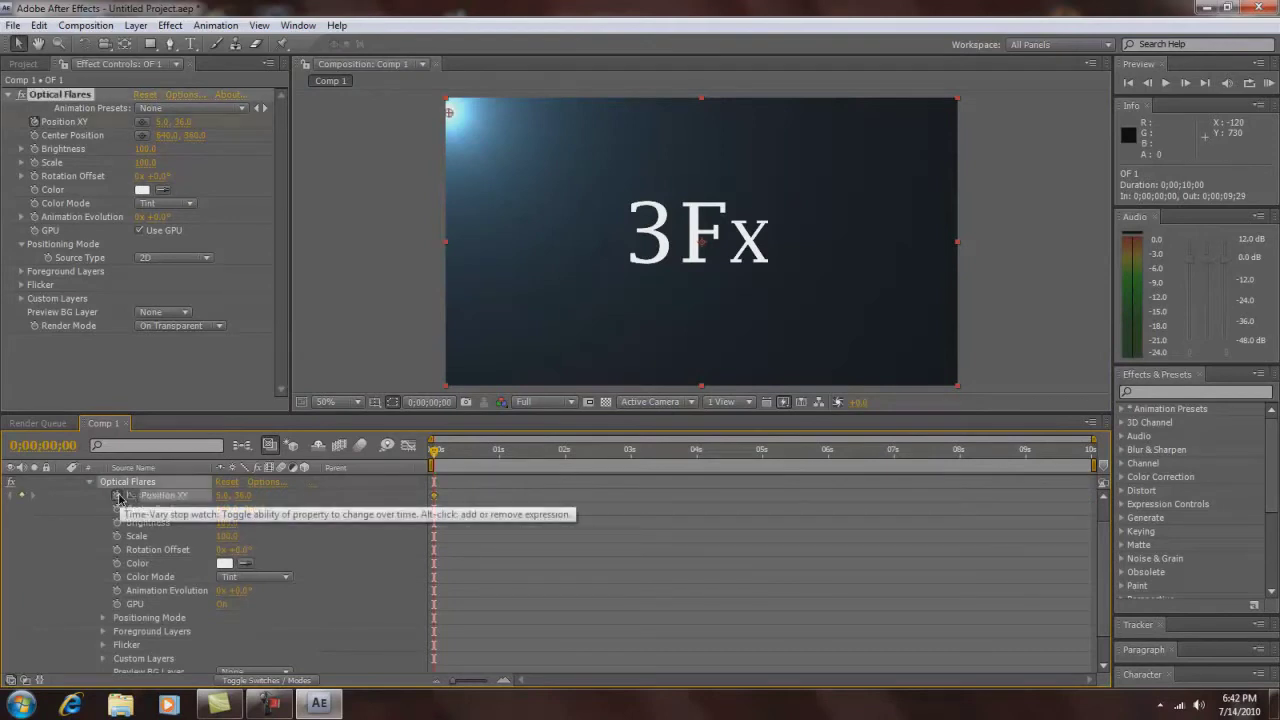
left_click_drag(437, 452, 486, 454)
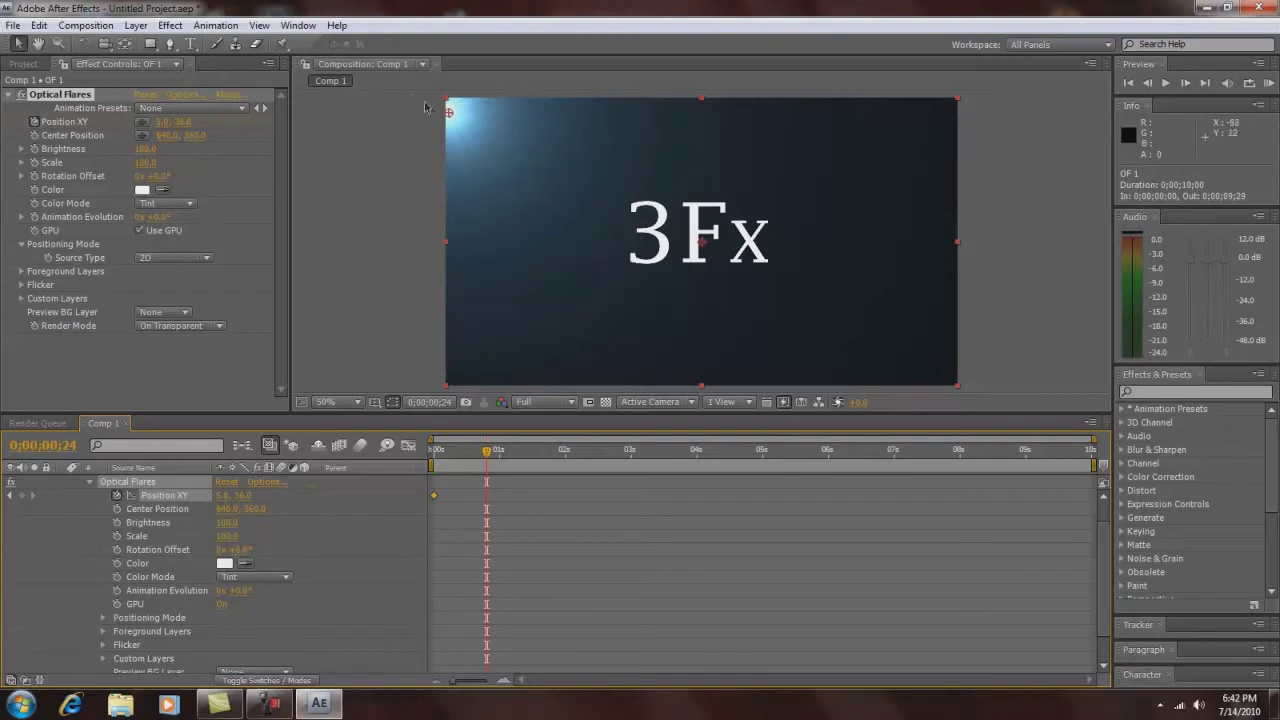
left_click_drag(449, 112, 957, 106)
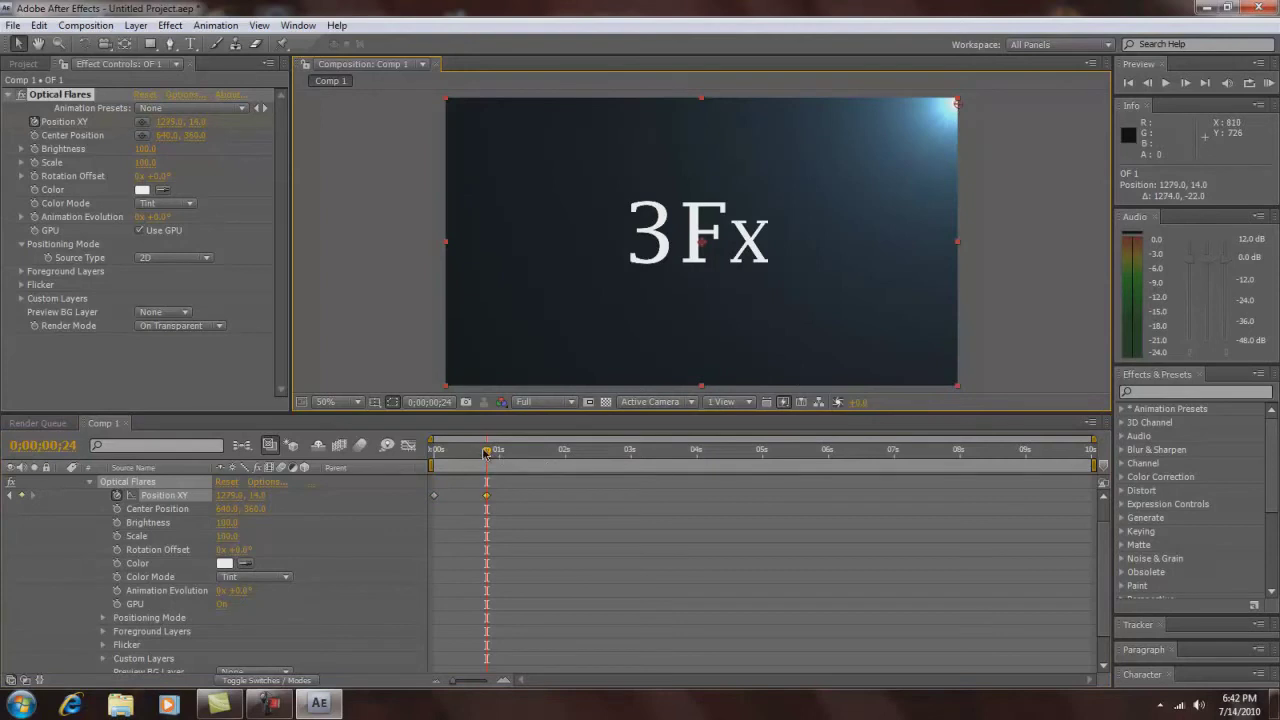
left_click_drag(487, 452, 461, 455)
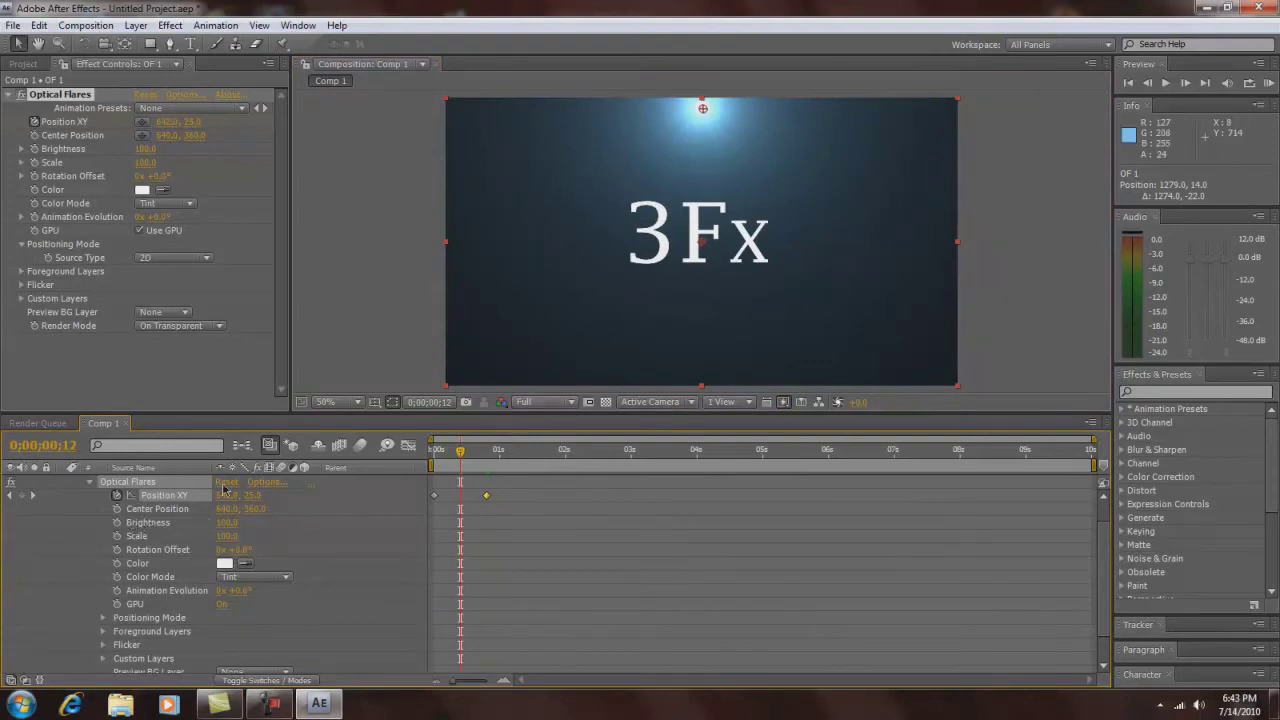
left_click_drag(460, 450, 433, 450)
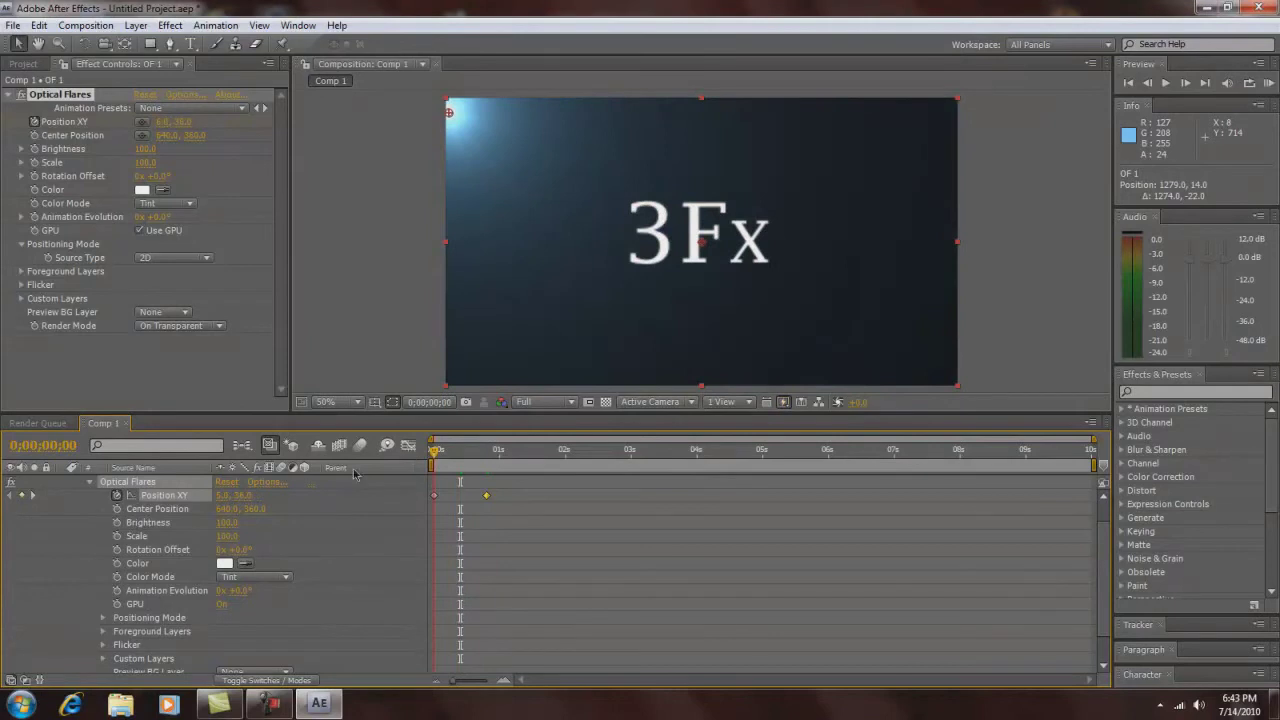
left_click(117, 522)
Keyframe flare Brightness at frame 24 and raise it to 580 at frame 12, then preview the flash.
left_click_drag(437, 450, 487, 450)
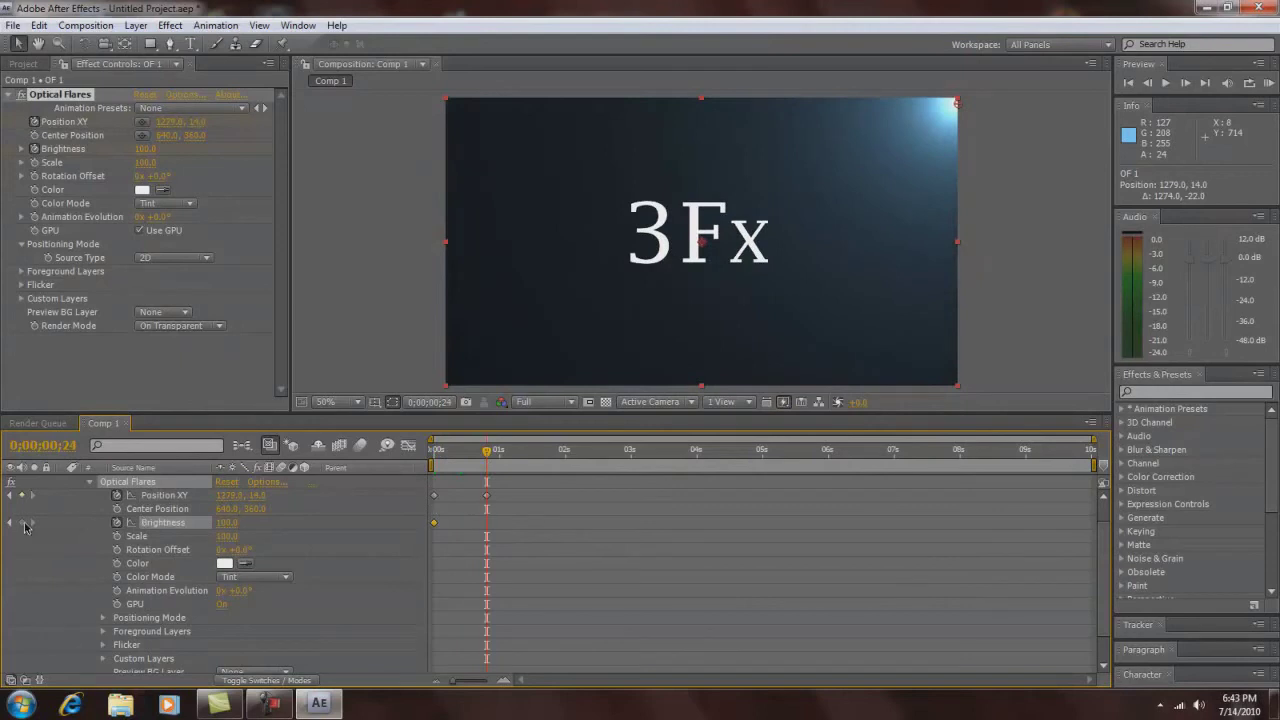
left_click_drag(491, 453, 465, 455)
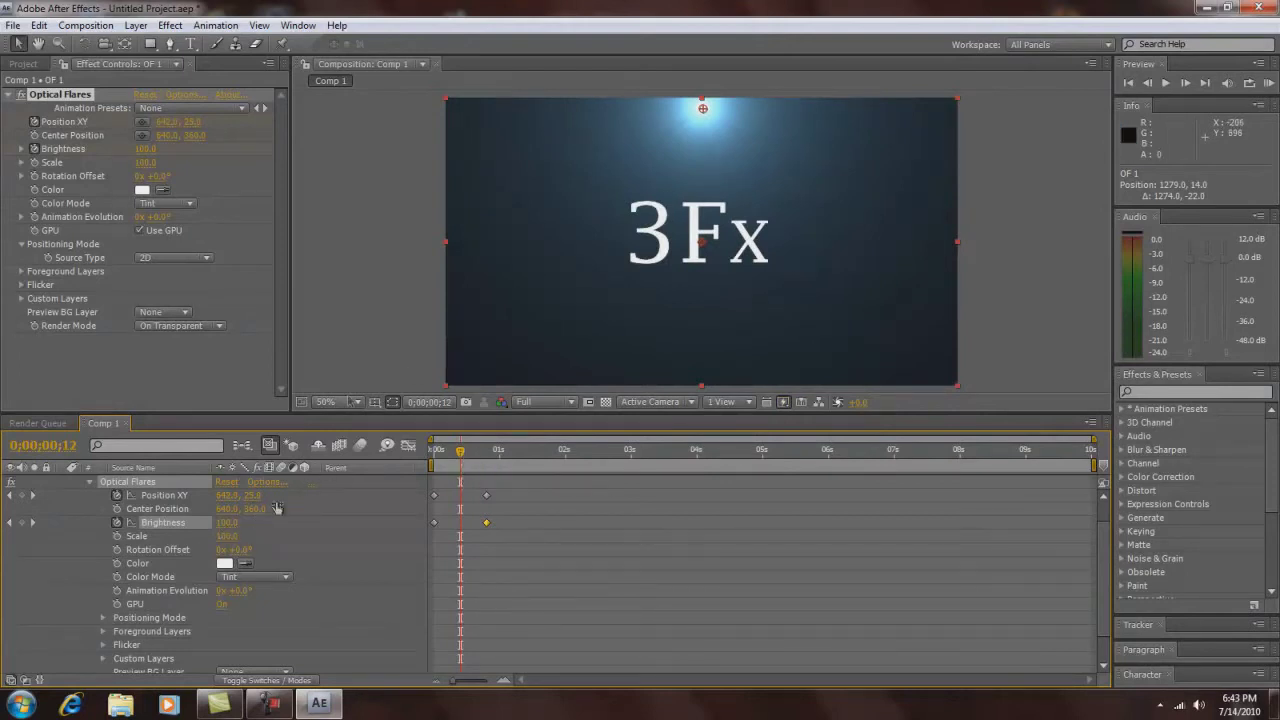
left_click_drag(226, 528, 266, 524)
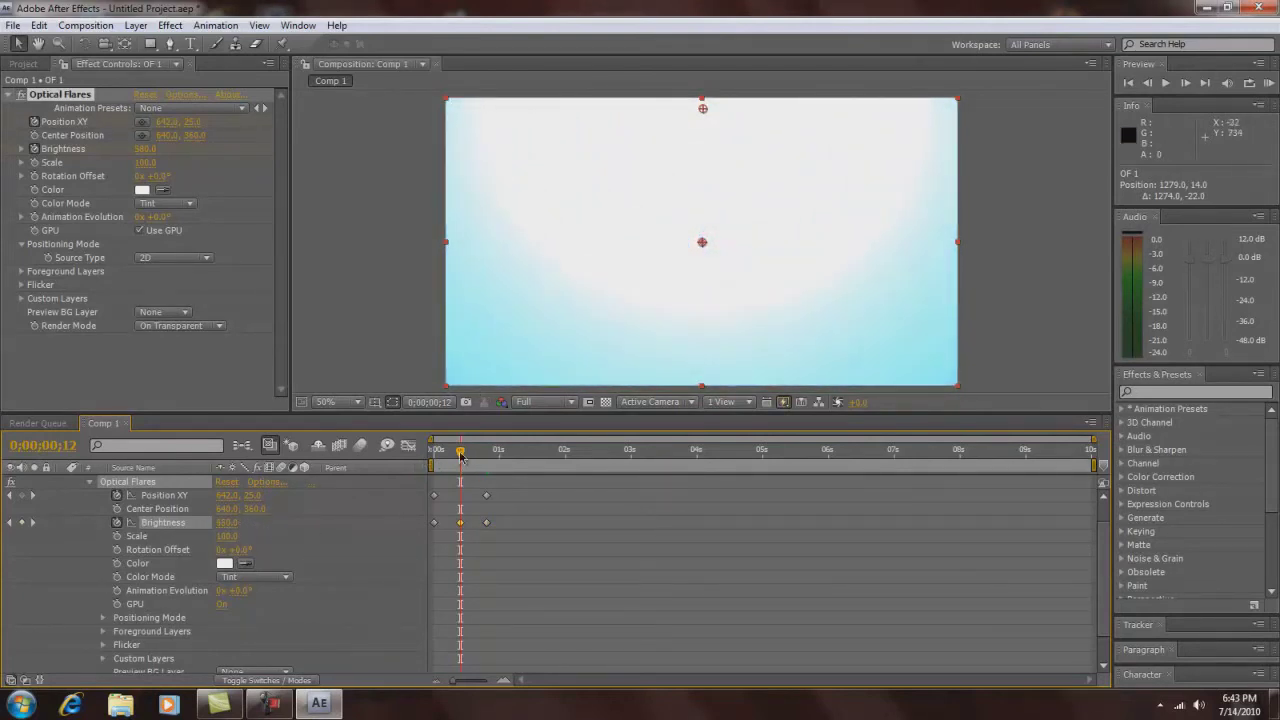
mouse_move(461, 456)
left_mouse_down()
mouse_move(437, 456)
mouse_move(486, 456)
mouse_move(418, 455)
mouse_move(499, 464)
mouse_move(461, 467)
left_mouse_up()
scroll(115, 527, "up", 1)
Expand the 3Fx layer's Transform and set a 100% Opacity keyframe at frame 12.
left_click(62, 496)
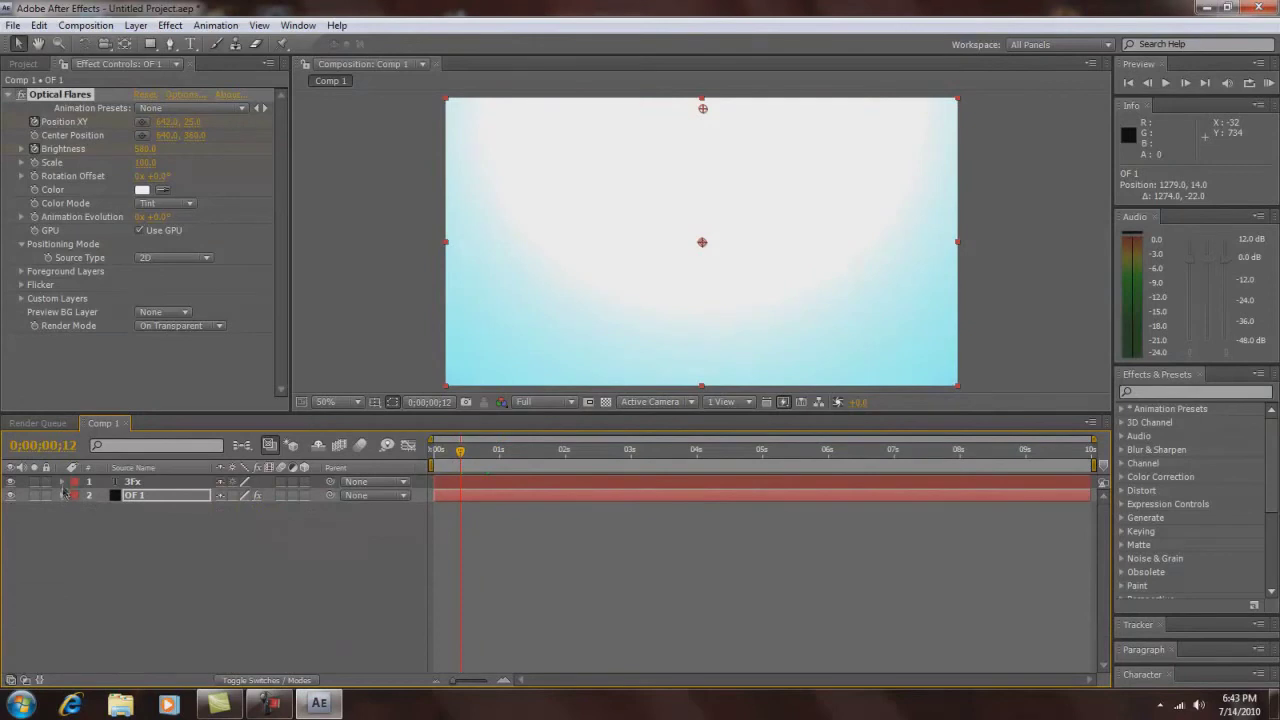
left_click(62, 482)
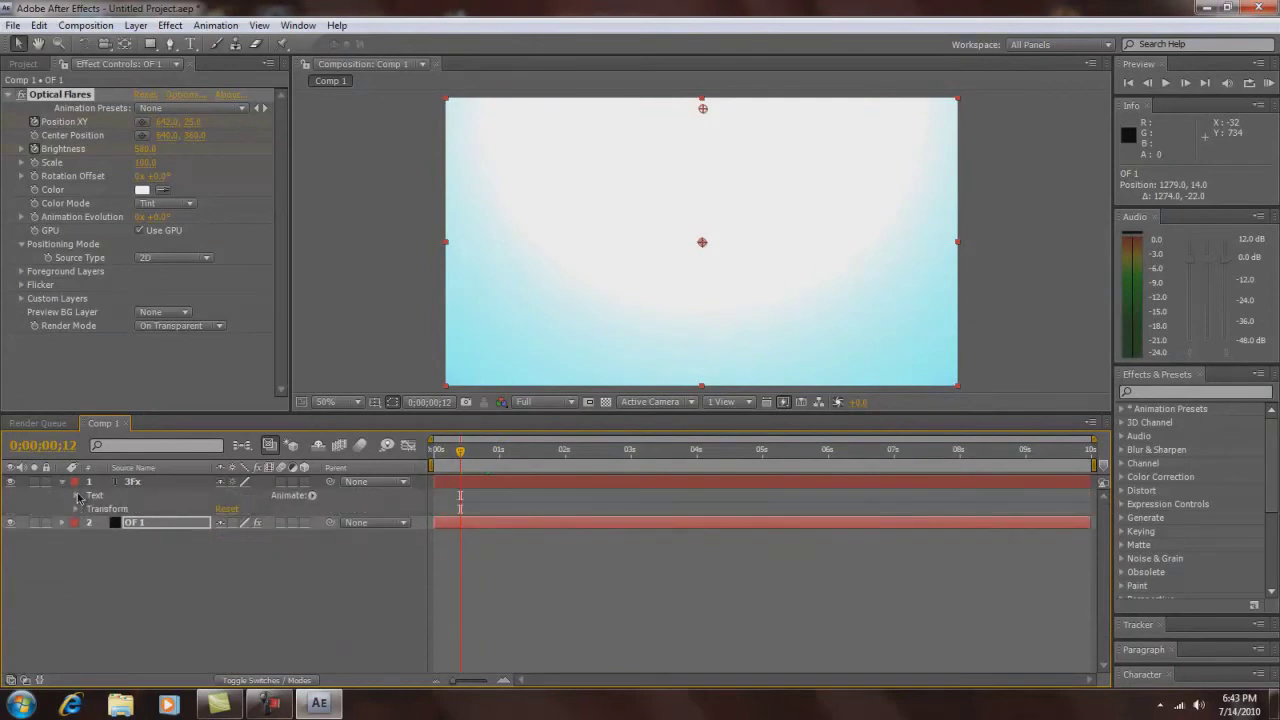
left_click(76, 509)
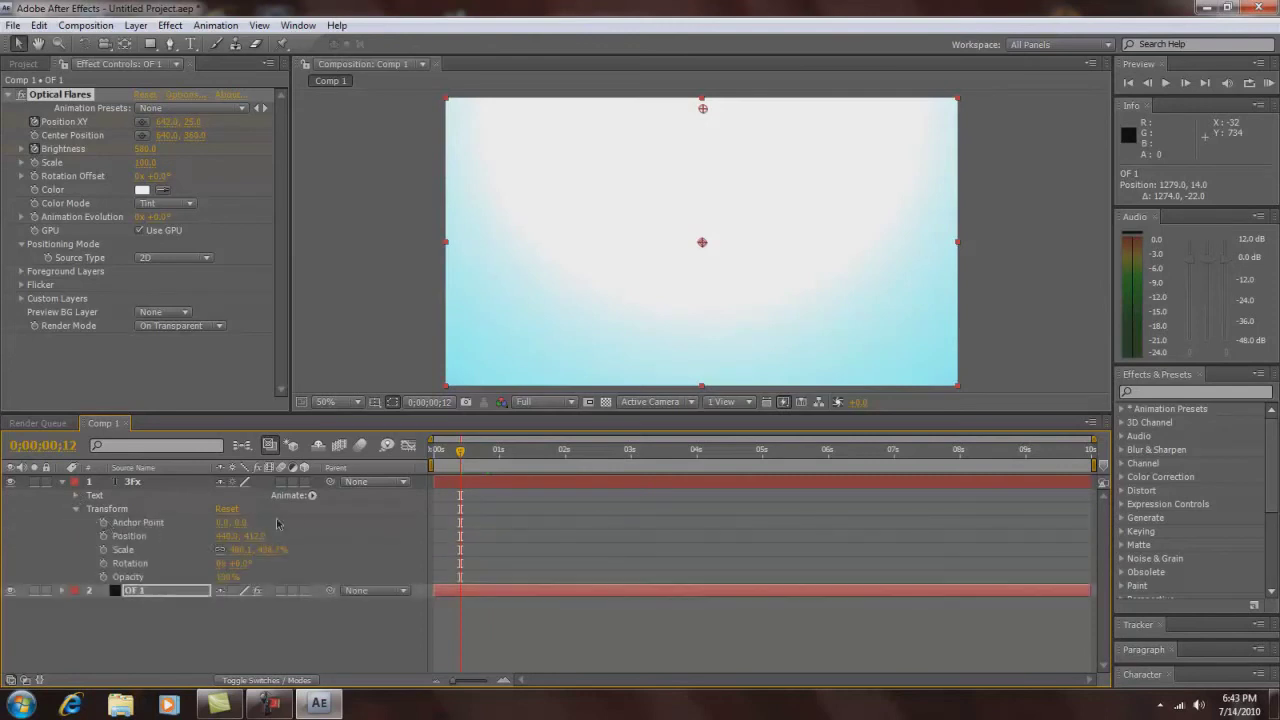
left_click(103, 577)
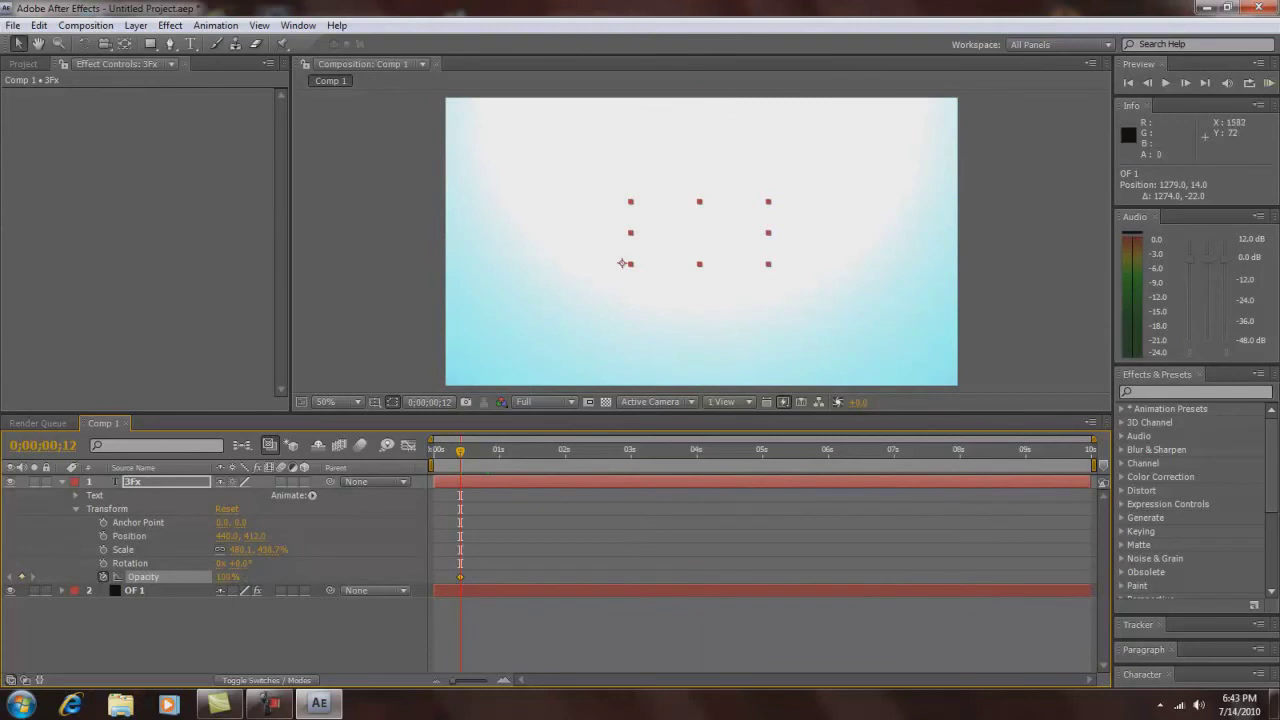
Keyframe the 3Fx title's Opacity at 0% at the start of the comp.
left_click(1148, 84)
left_click(1149, 84)
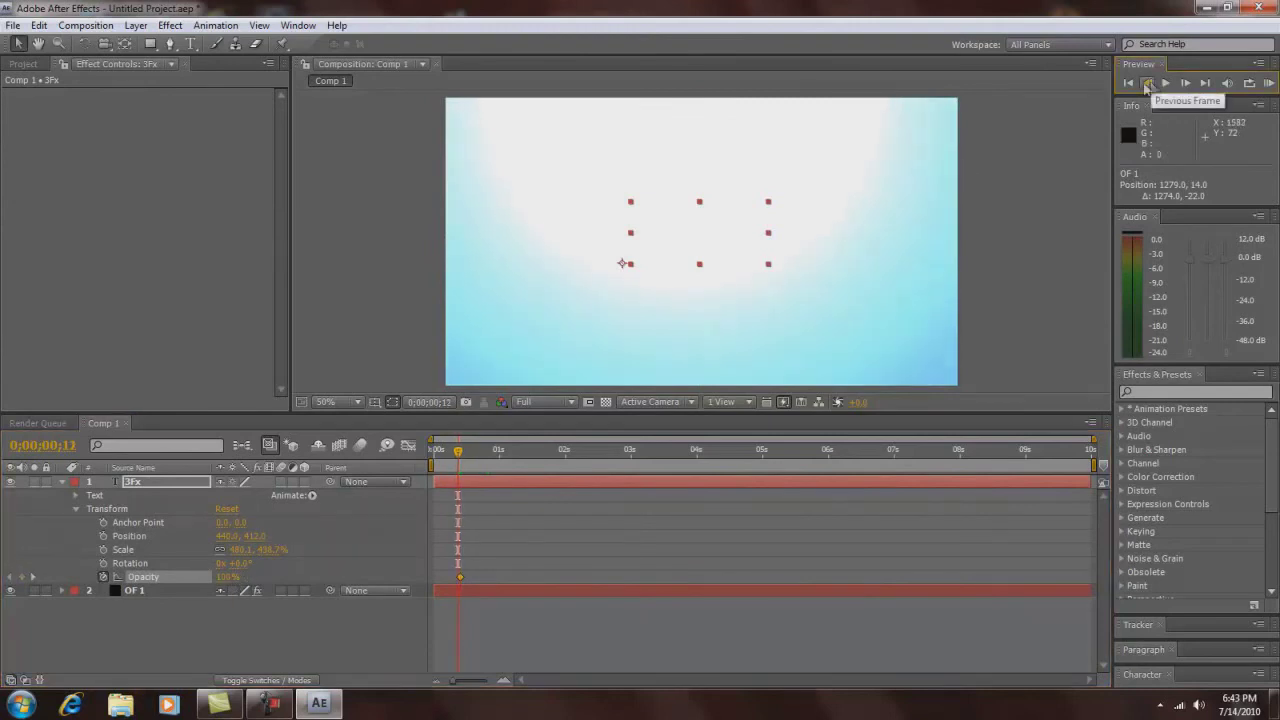
left_click(229, 577)
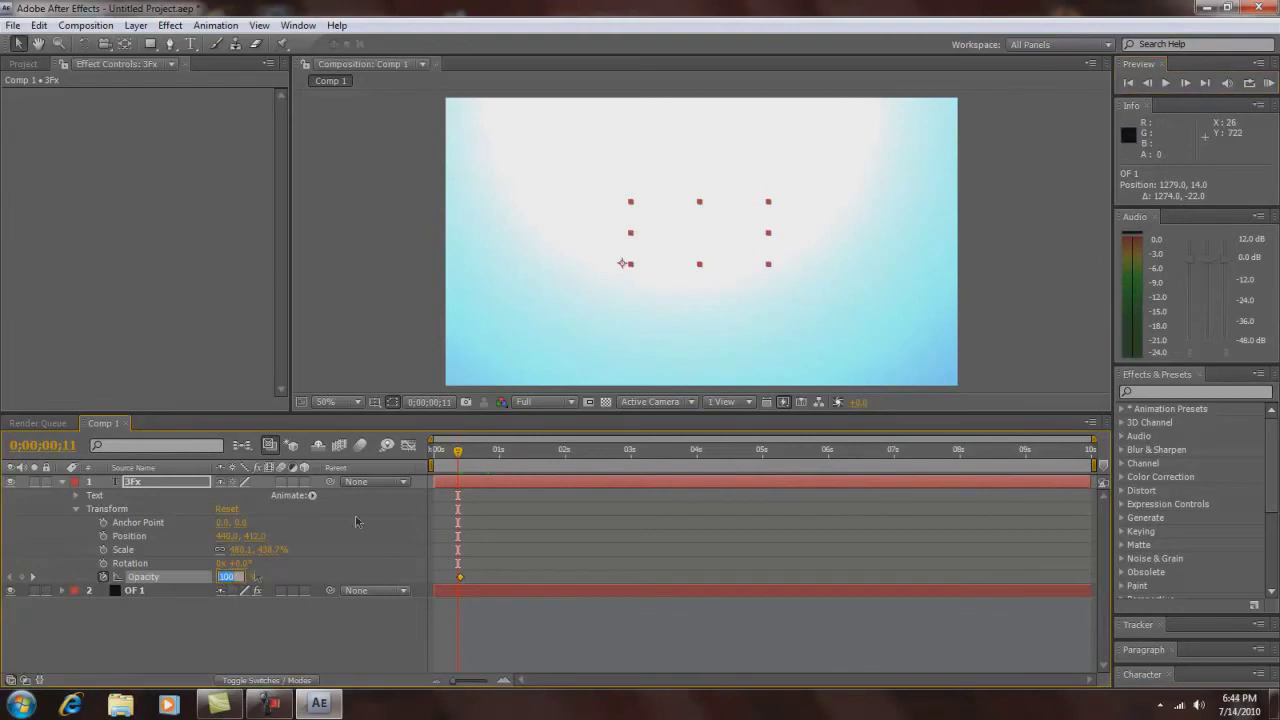
type("0")
key("Return")
mouse_move(458, 452)
left_mouse_down()
mouse_move(432, 456)
mouse_move(460, 454)
left_mouse_up()
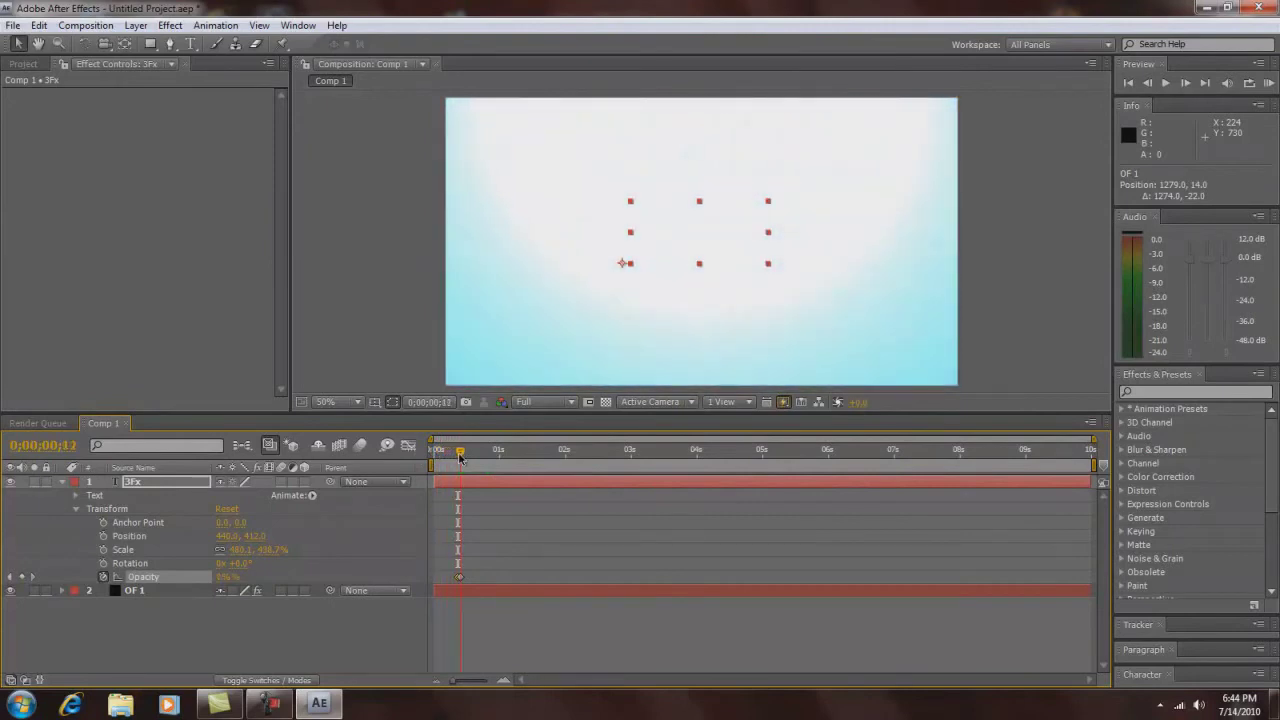
Hide the OF 1 flare layer and scrub to check the title's fade-in.
left_click(12, 591)
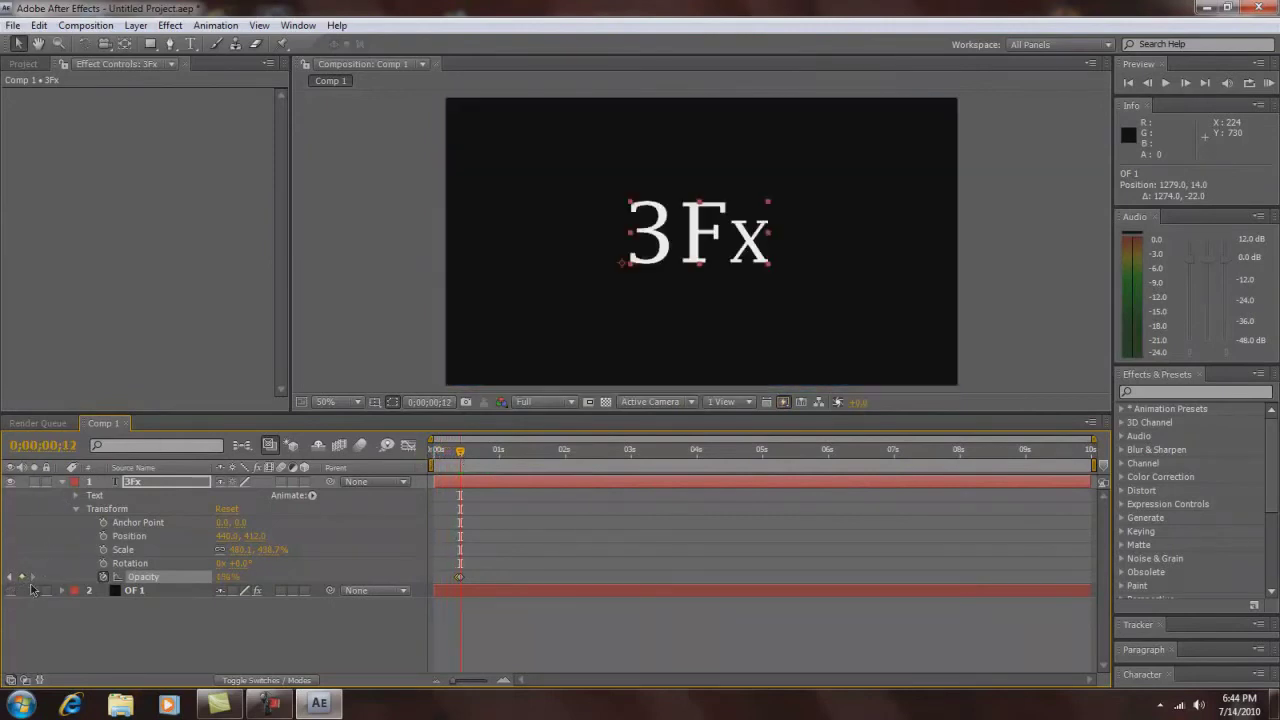
mouse_move(462, 452)
left_mouse_down()
mouse_move(437, 455)
mouse_move(462, 455)
left_mouse_up()
left_click(11, 591)
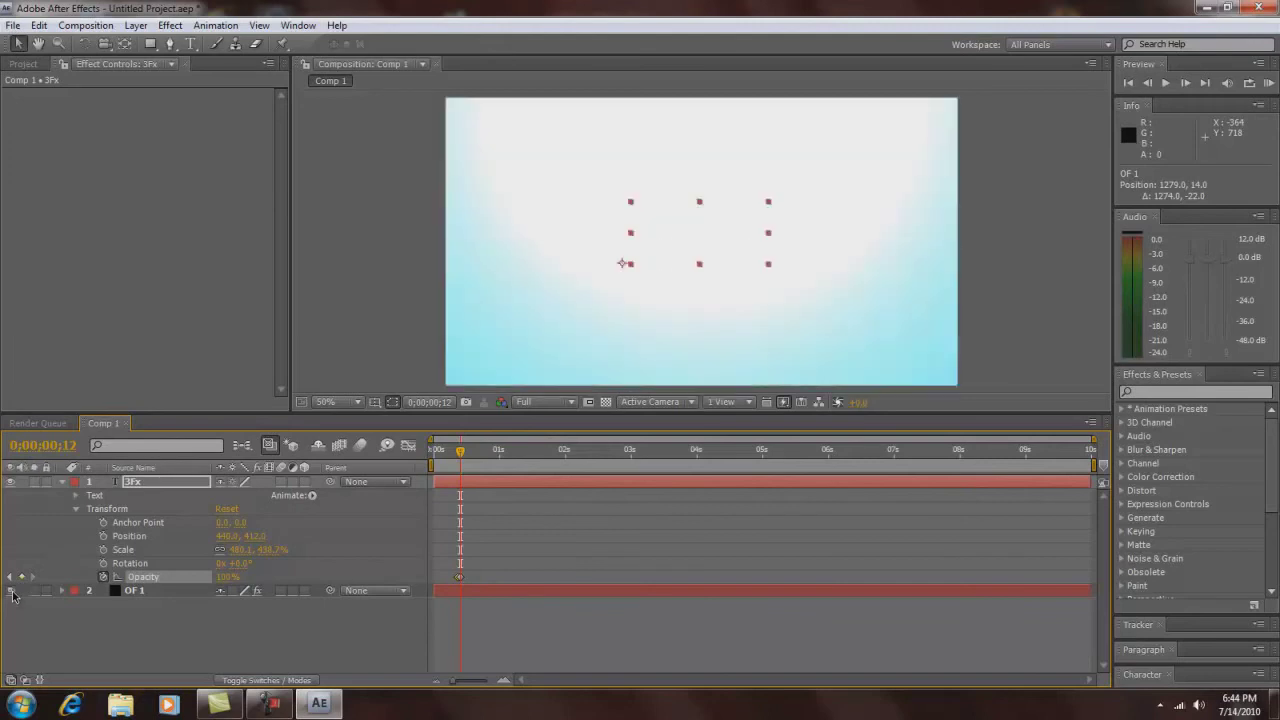
left_click(11, 592)
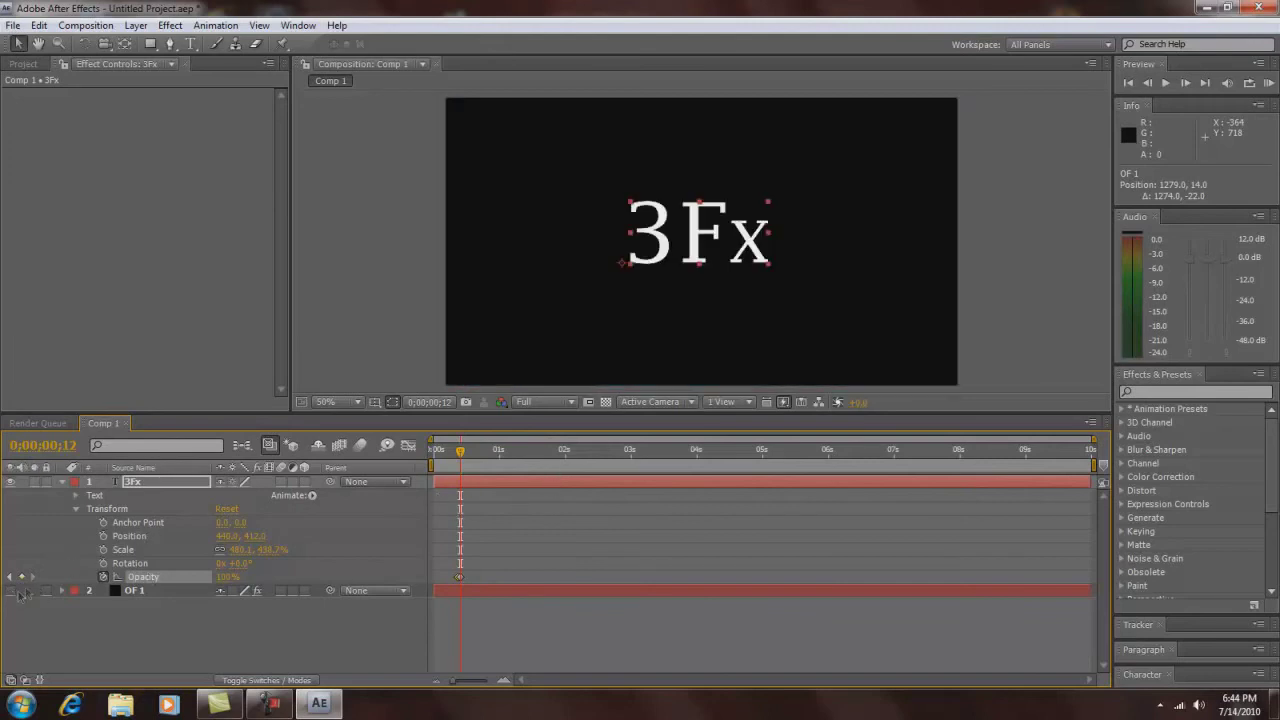
Turn OF 1 back on, run the RAM preview twice, and expand its effect properties.
left_click(11, 591)
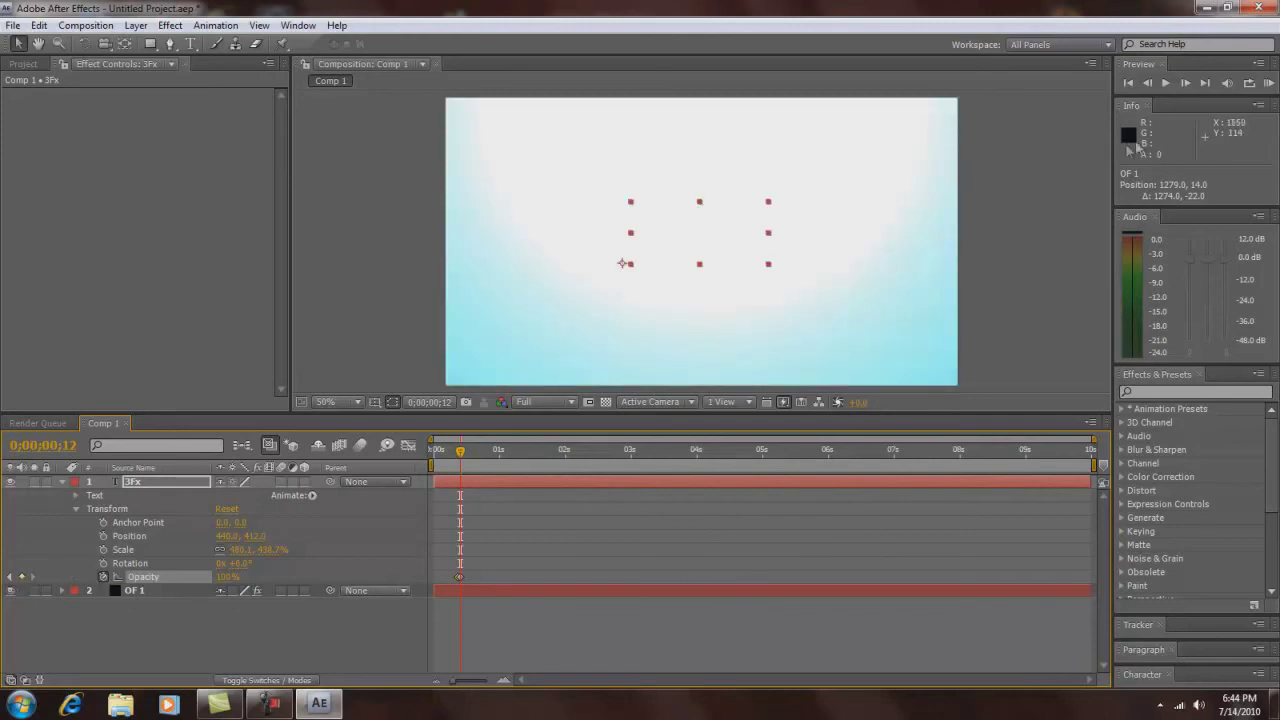
left_click(1269, 83)
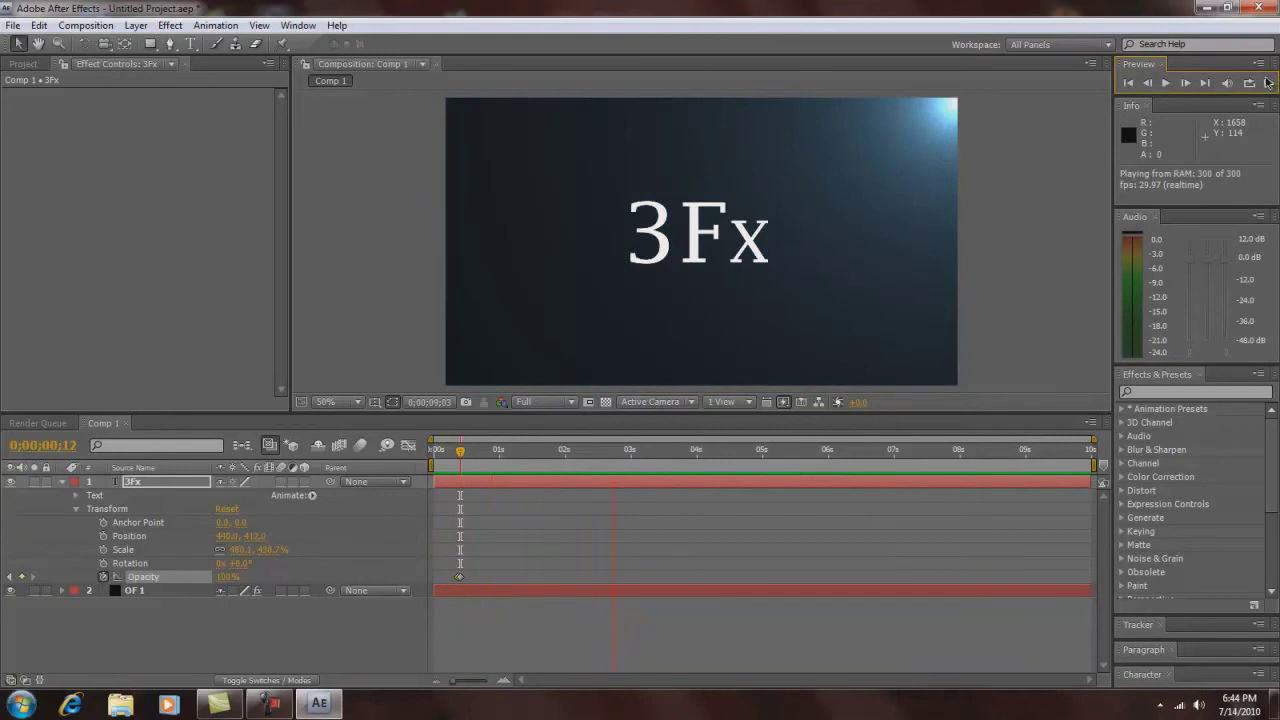
left_click(1270, 86)
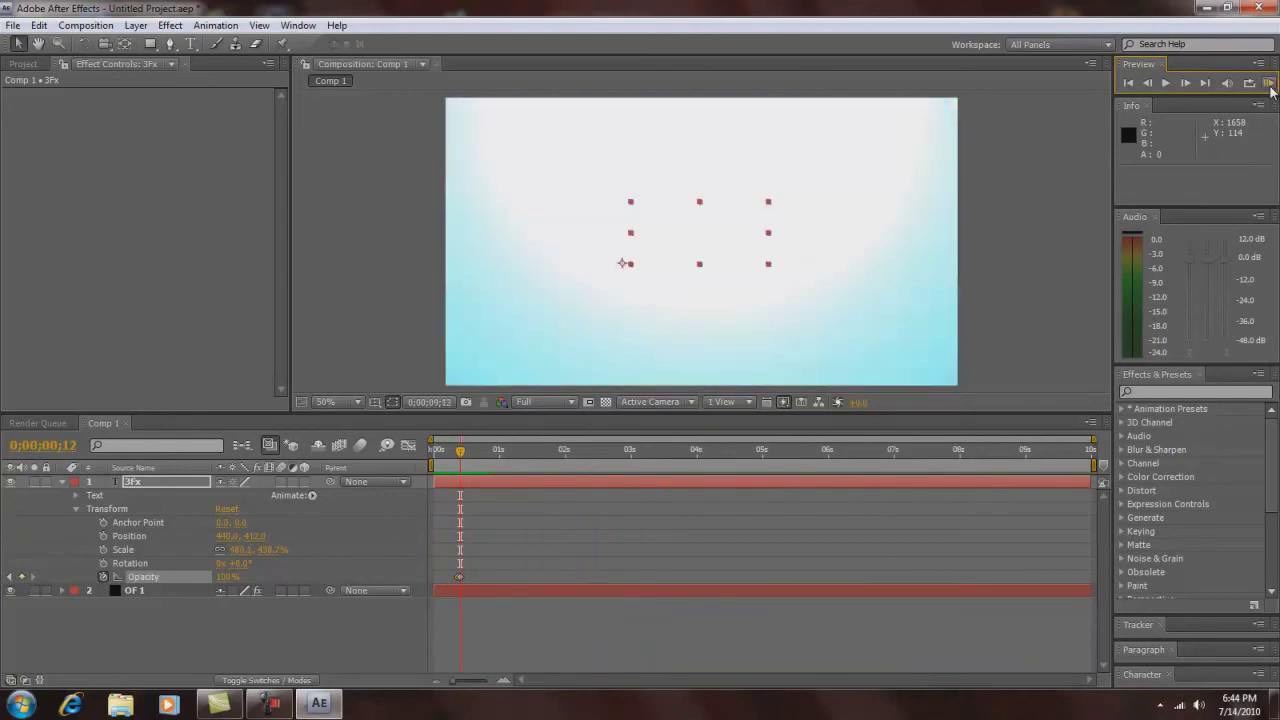
left_click(1270, 86)
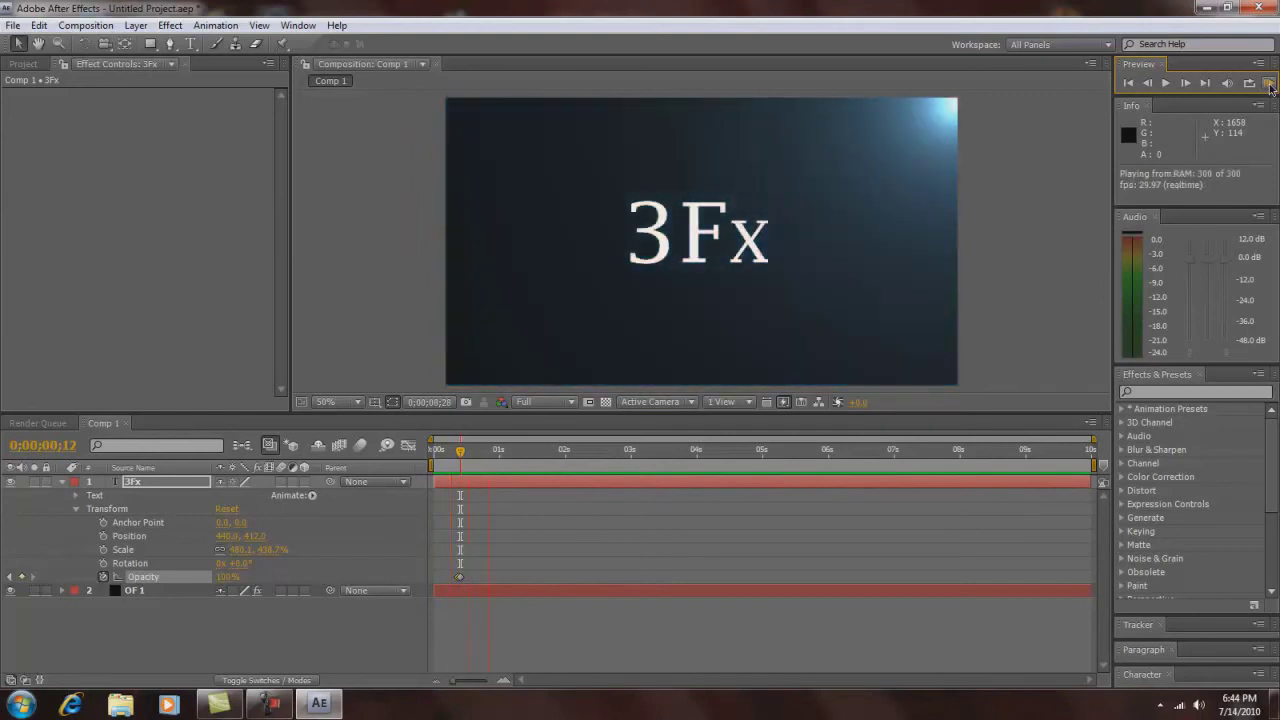
left_click(1270, 86)
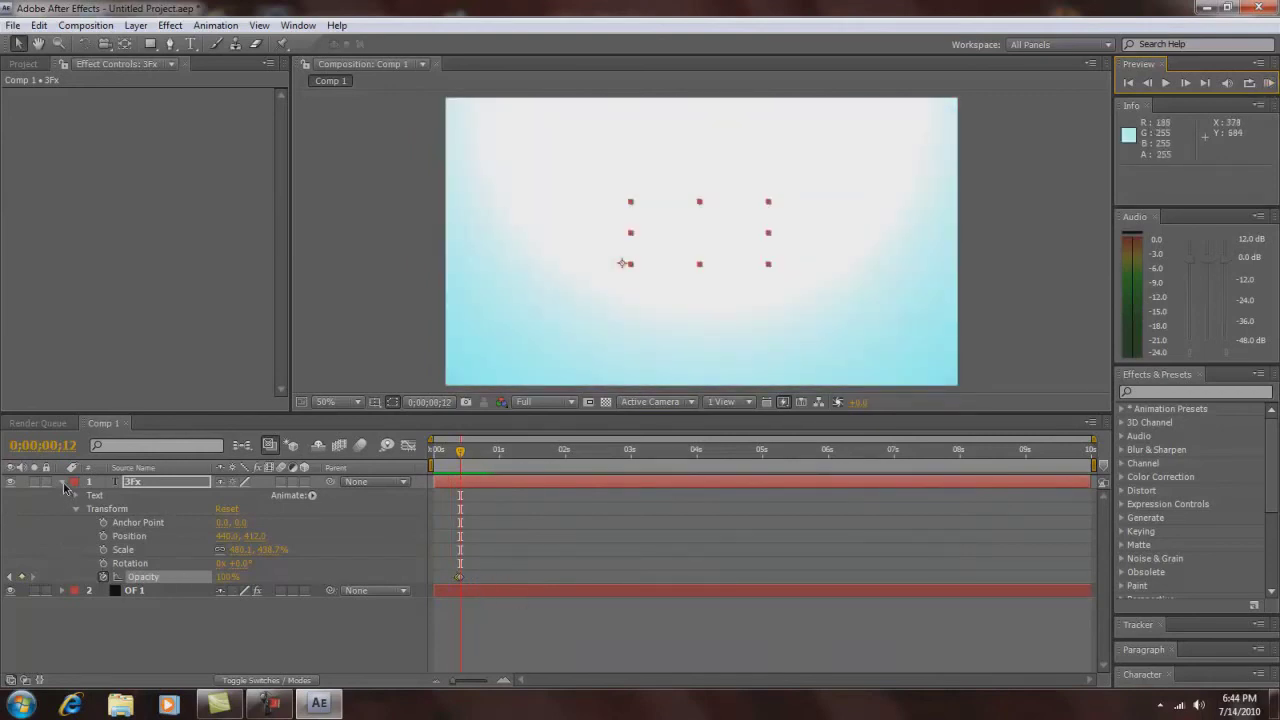
left_click(63, 591)
Select the flare's end Position XY and Brightness keyframes and check the end position value.
scroll(233, 592, "down", 1)
scroll(455, 535, "up", 1)
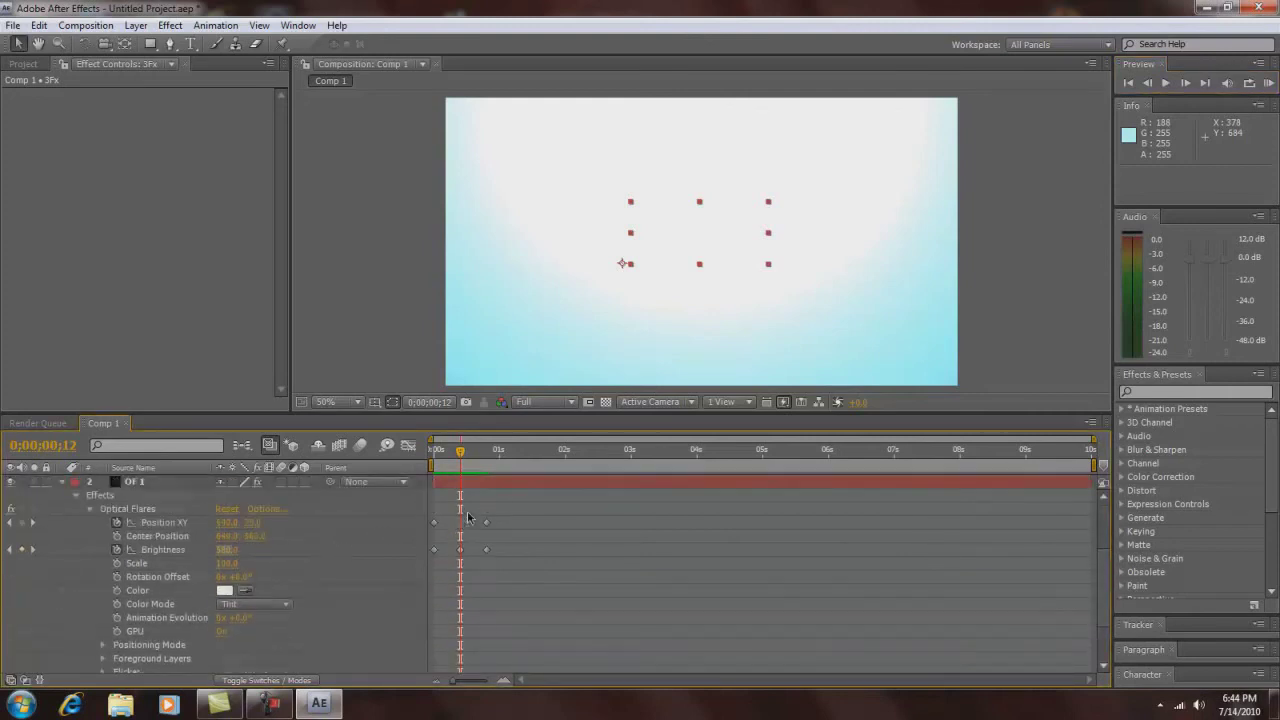
left_click(487, 523)
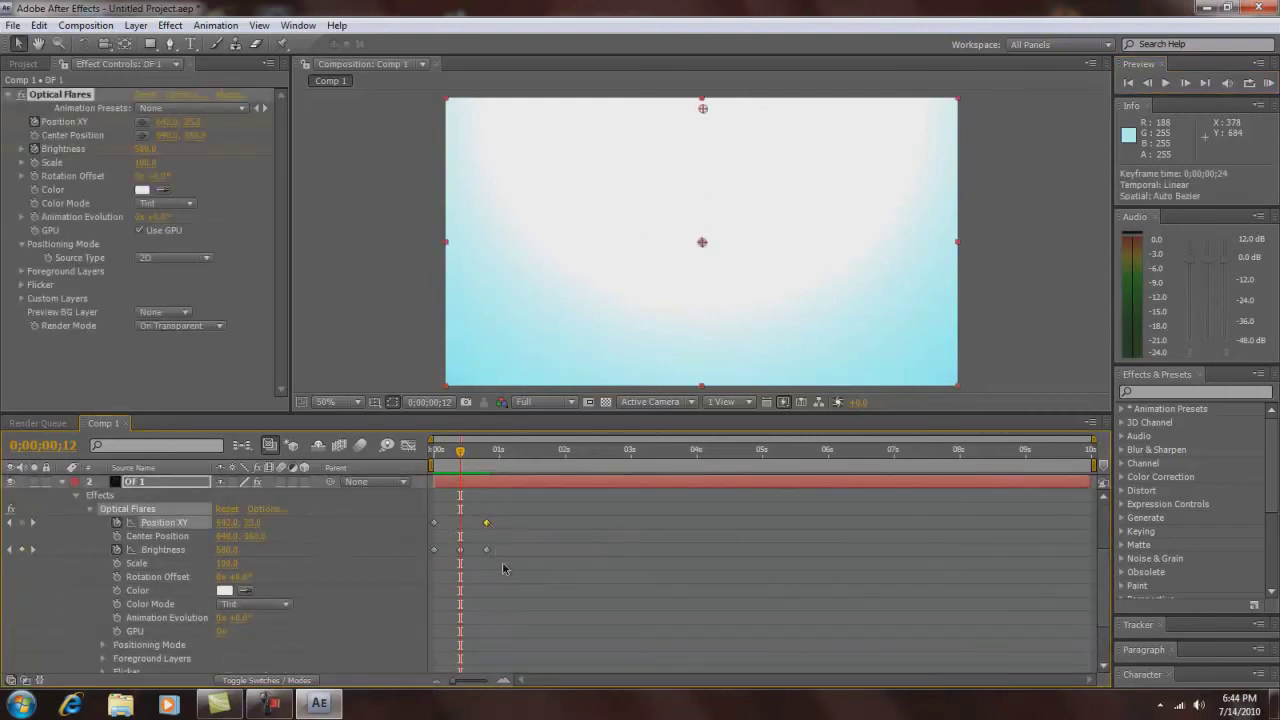
left_click_drag(503, 568, 548, 525)
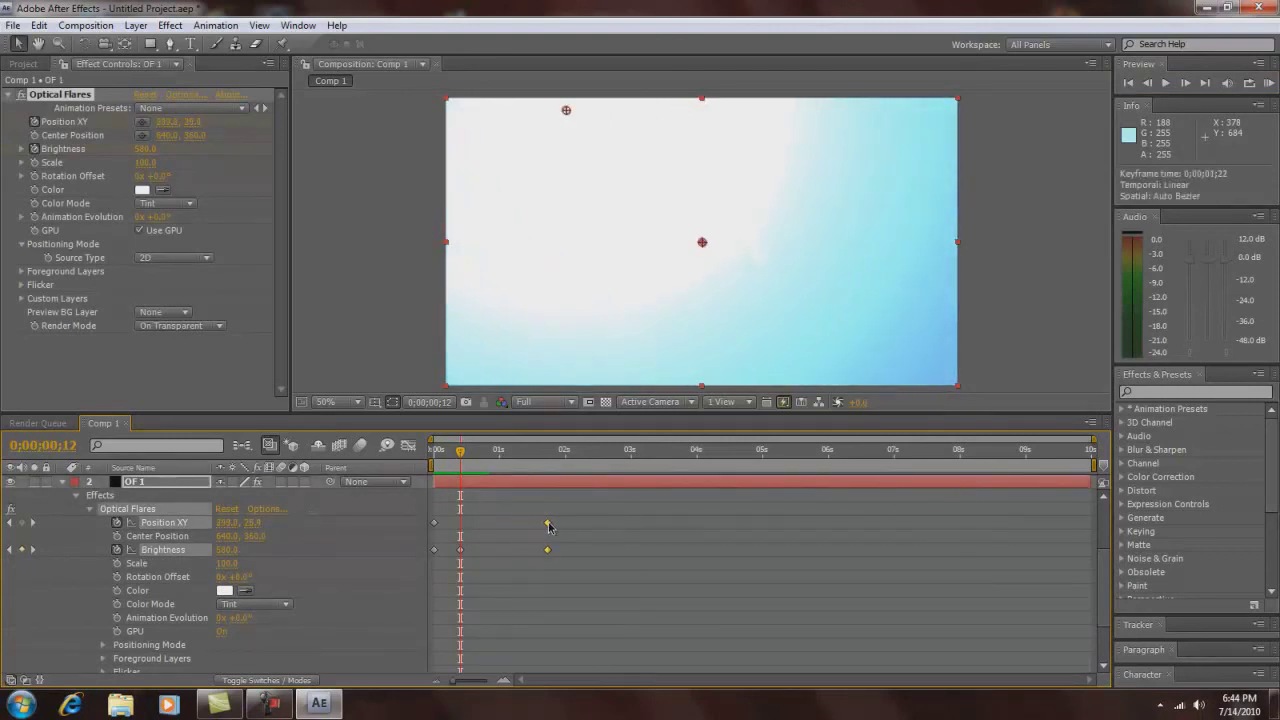
double_click(548, 524)
left_click(688, 388)
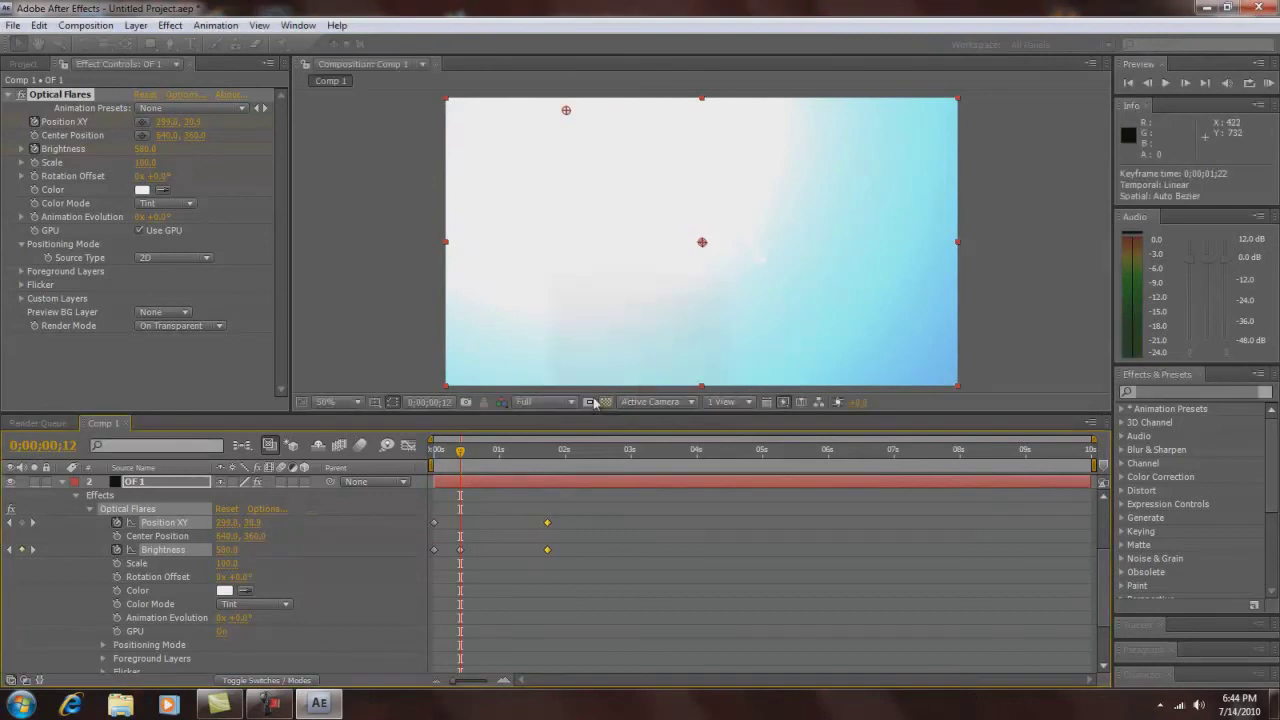
Shift the middle Brightness keyframe to about frame 26.
double_click(460, 550)
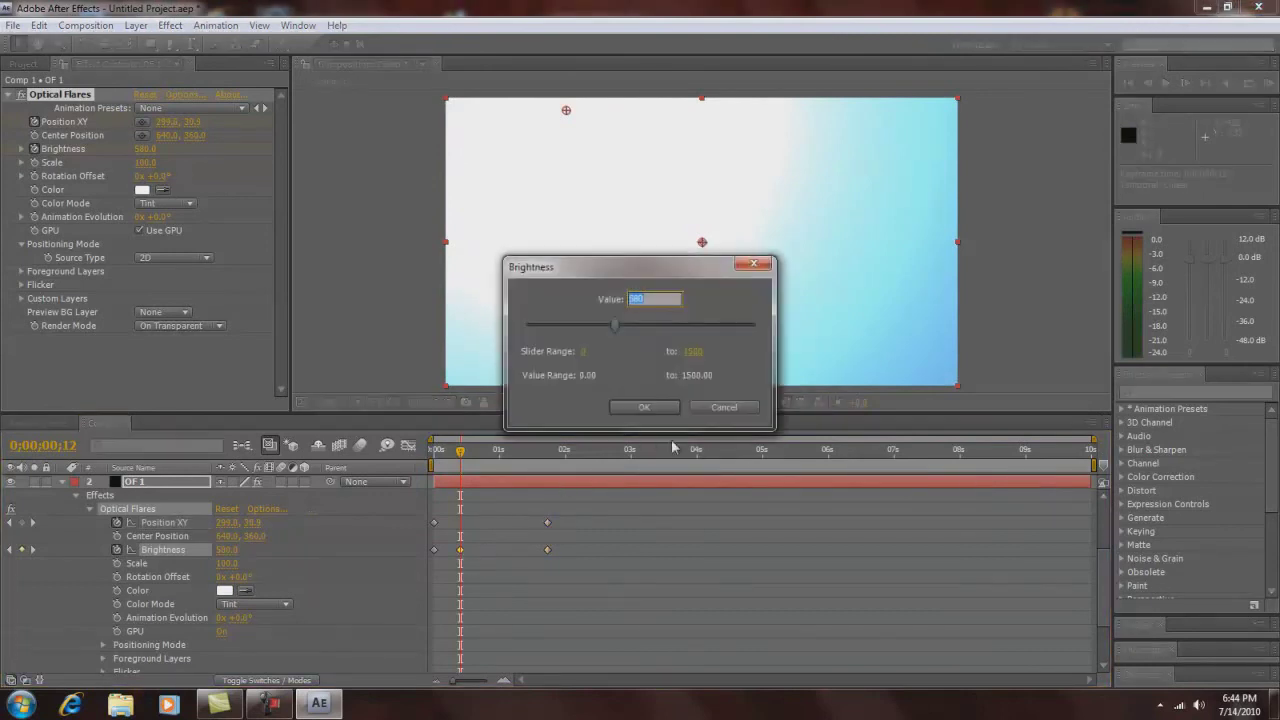
left_click(728, 405)
left_click_drag(460, 550, 490, 550)
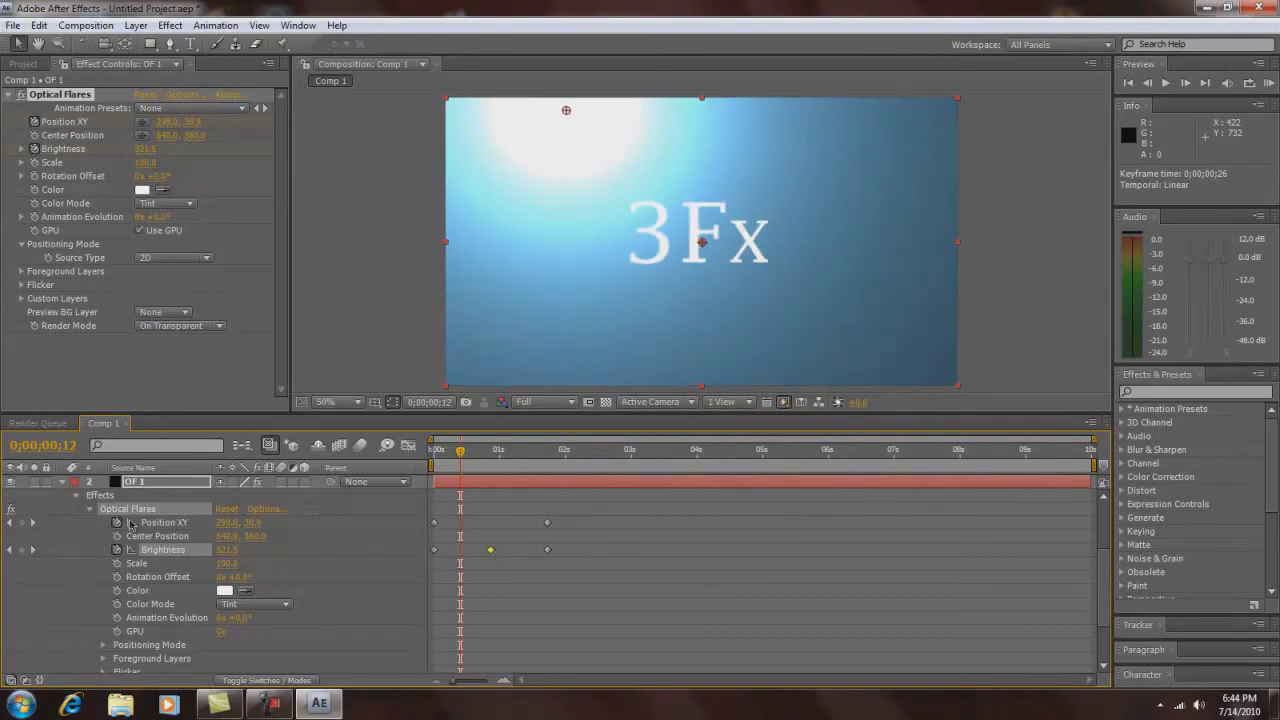
left_click(63, 483)
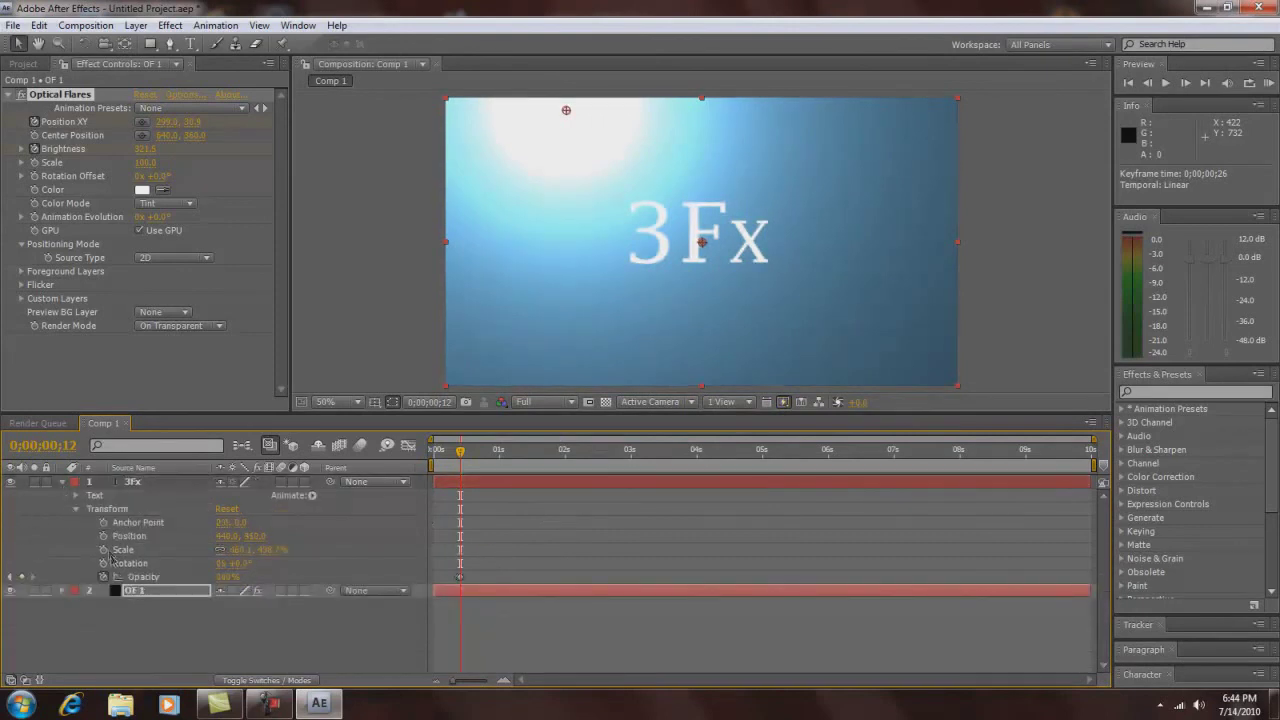
Move the 3Fx full-opacity keyframe to frame 26 and start a fresh RAM preview.
left_click(63, 591)
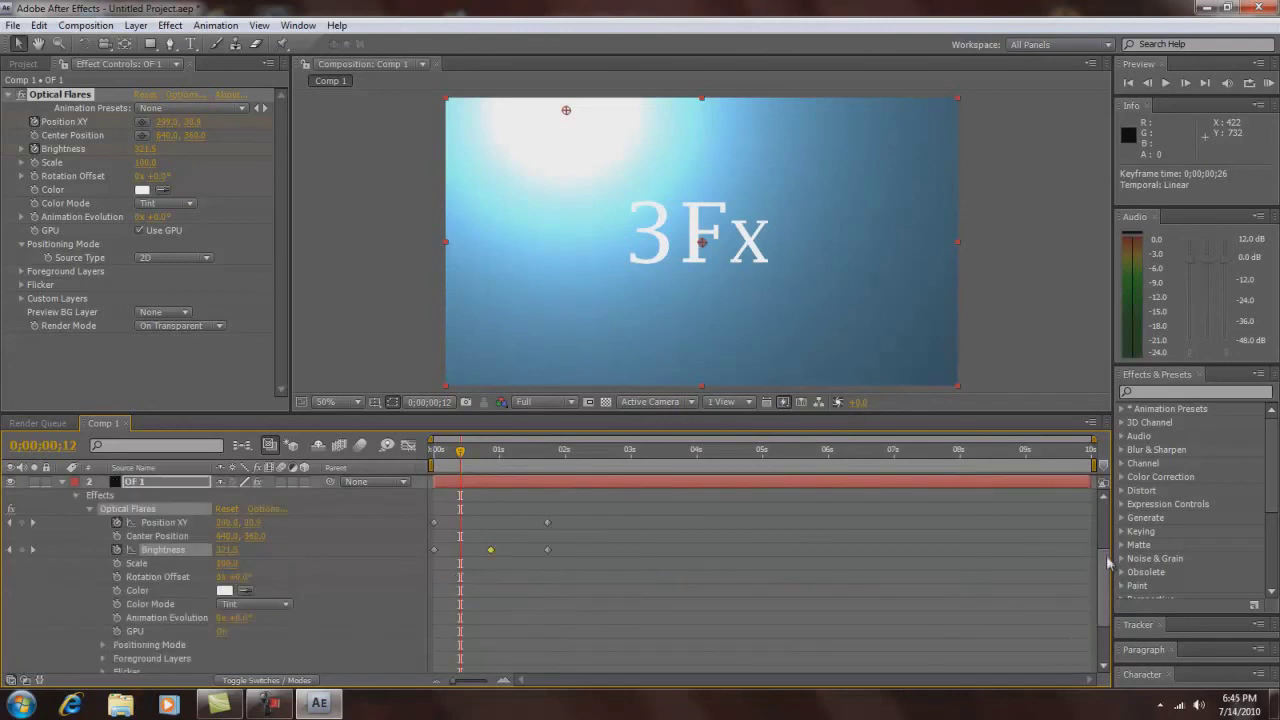
scroll(1105, 550, "up", 3)
left_click_drag(460, 547, 485, 549)
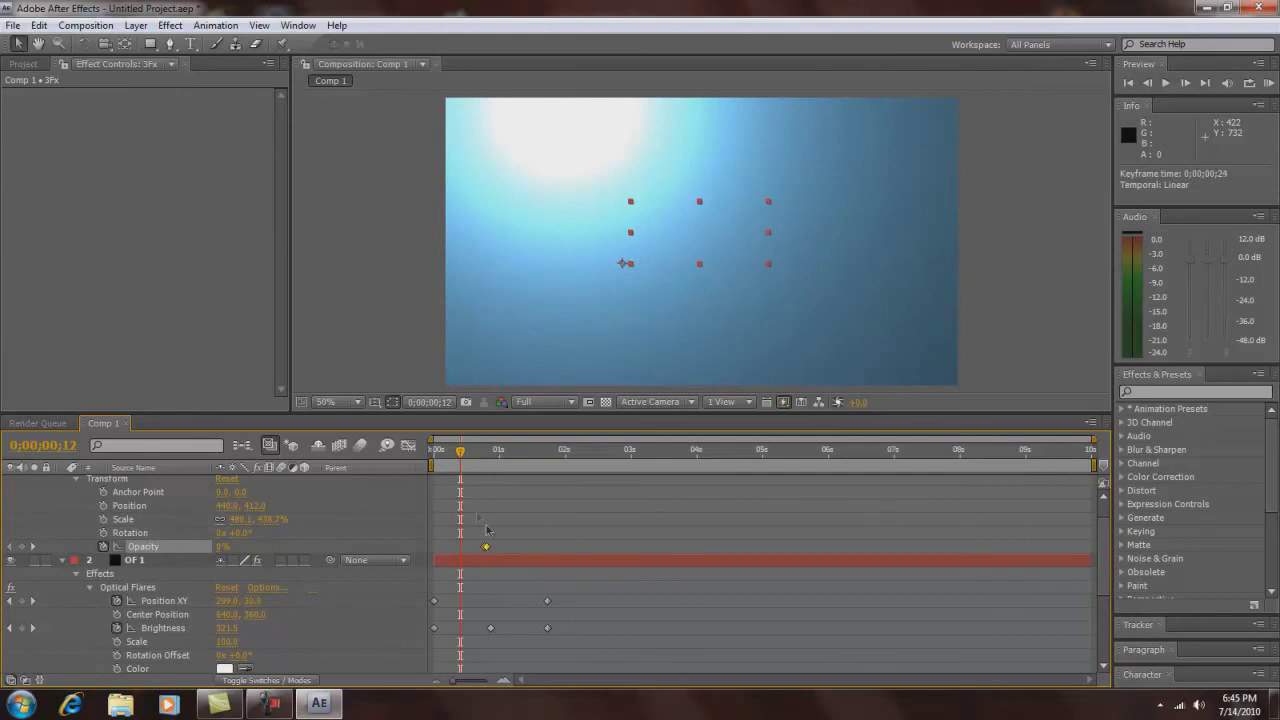
left_click_drag(460, 458, 488, 457)
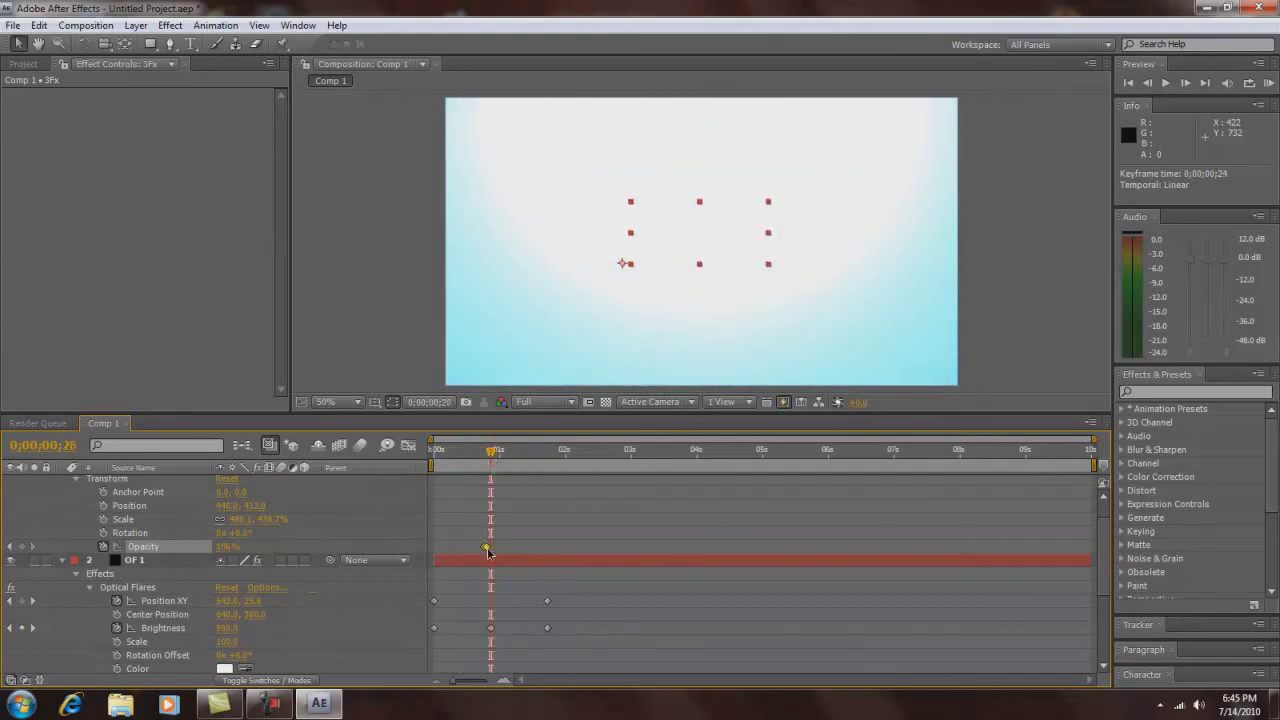
left_click_drag(488, 551, 492, 553)
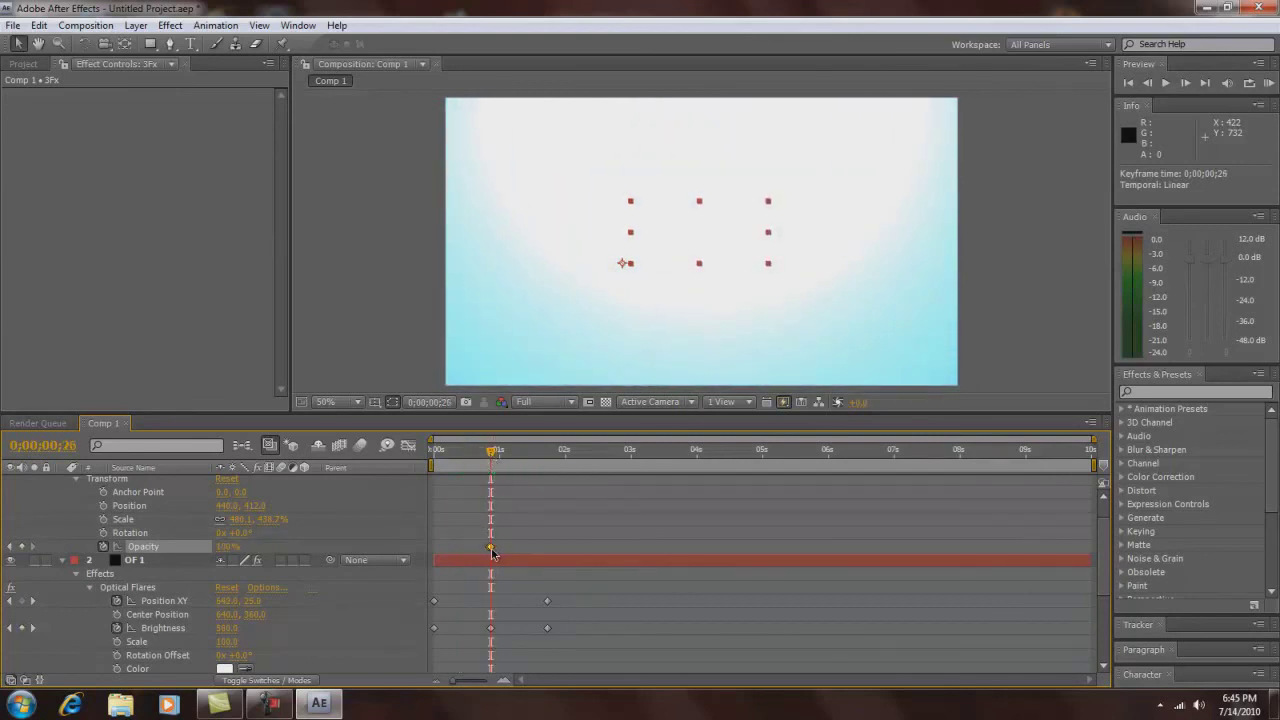
left_click(1269, 83)
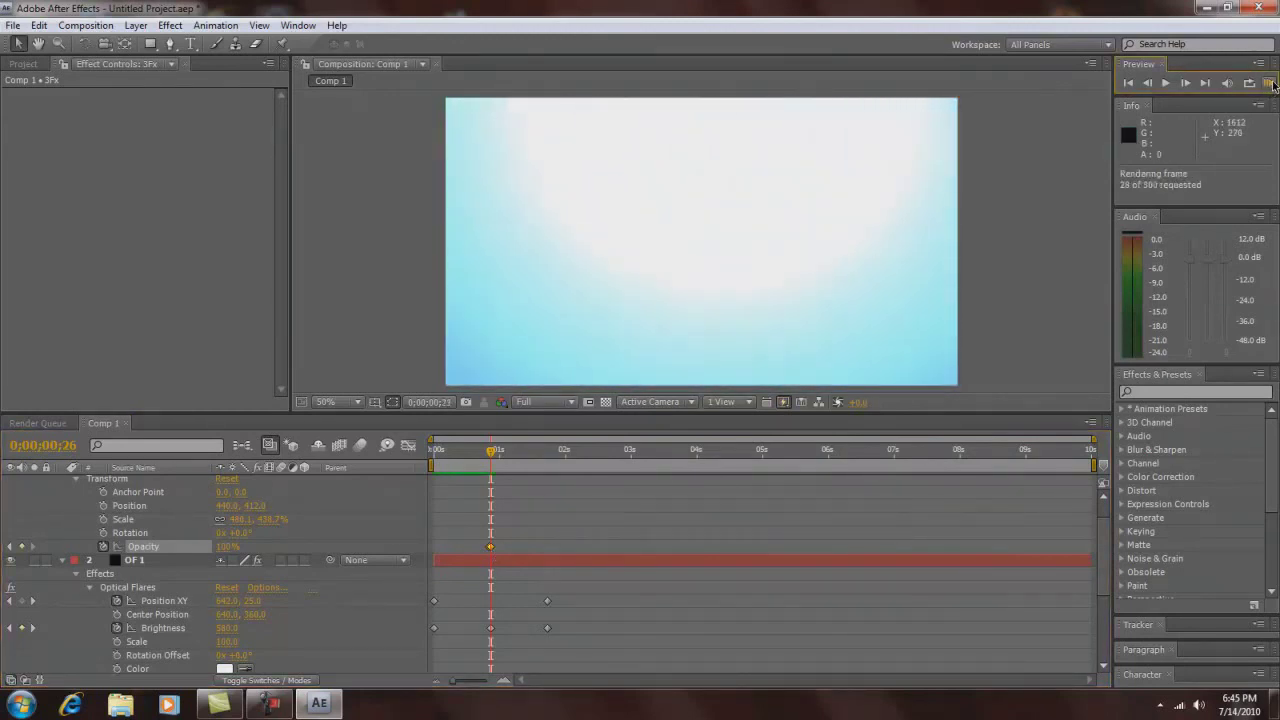